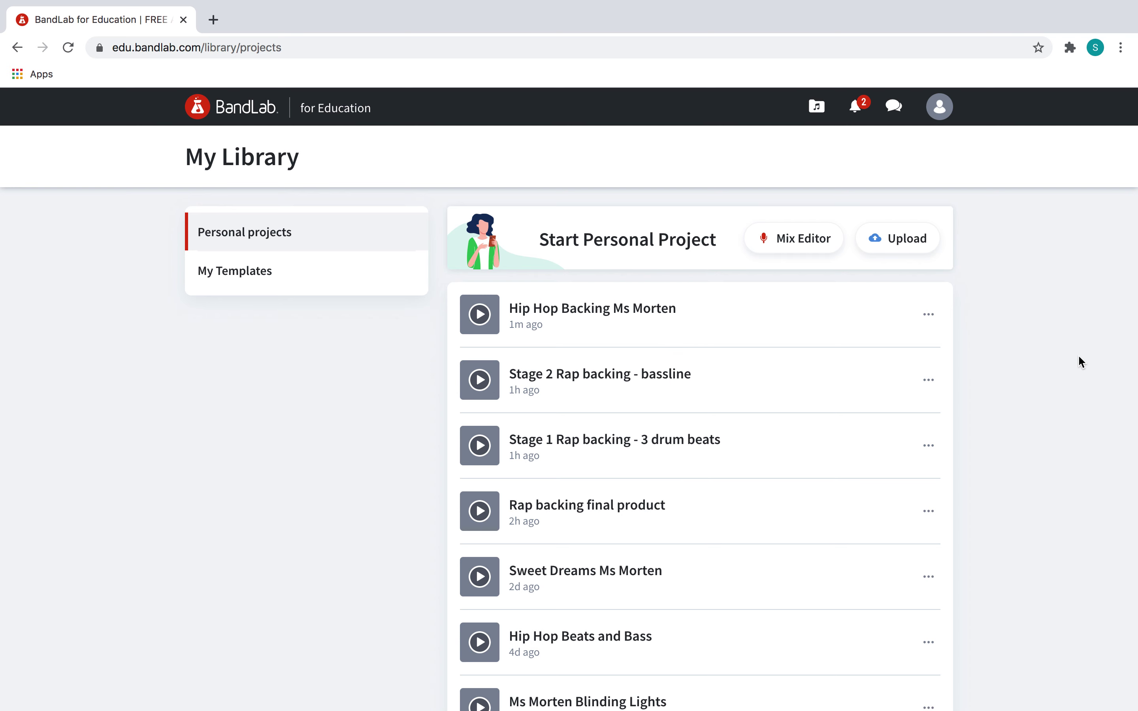
Open the Hip Hop Backing project from My Library in the Mix Editor
left_click(928, 314)
left_click(878, 347)
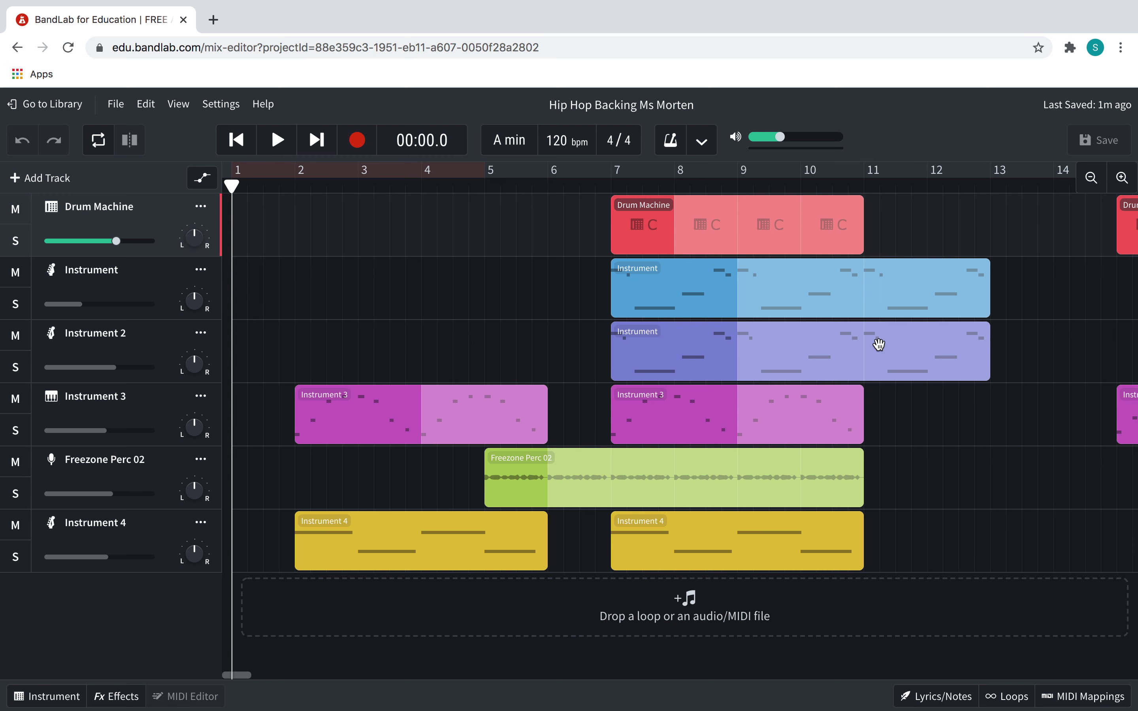
Select the Instrument 3 track and show its empty Effects panel
left_click(102, 396)
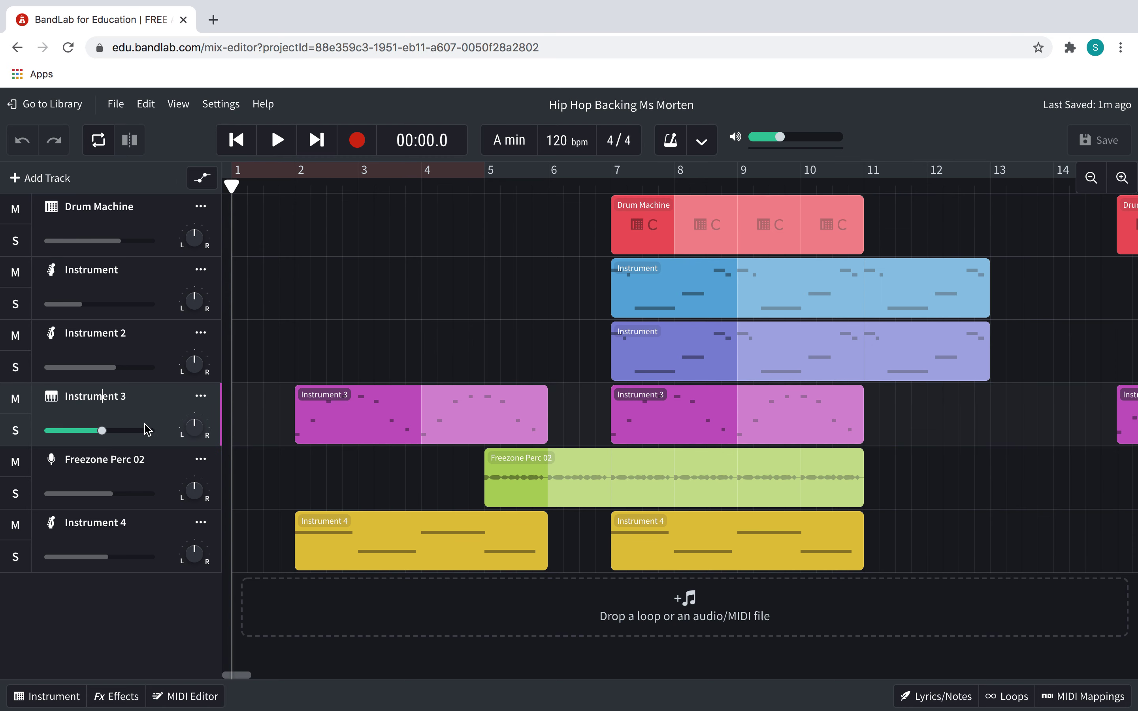
left_click(111, 700)
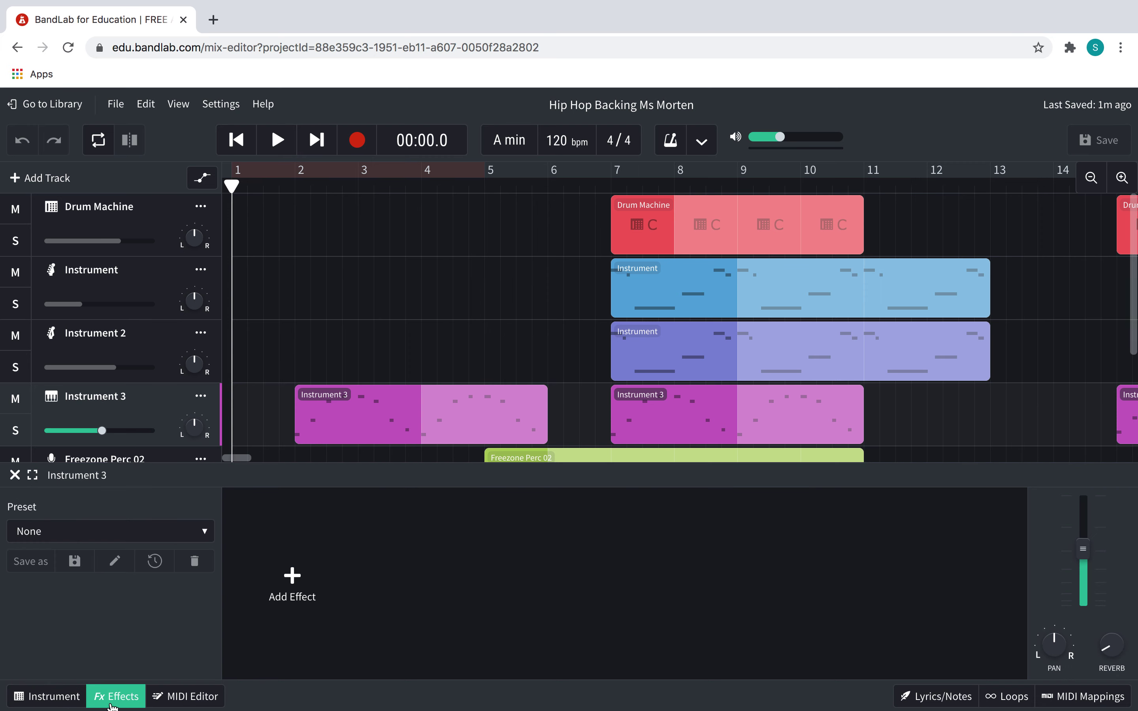
scroll(365, 289, "down", 3)
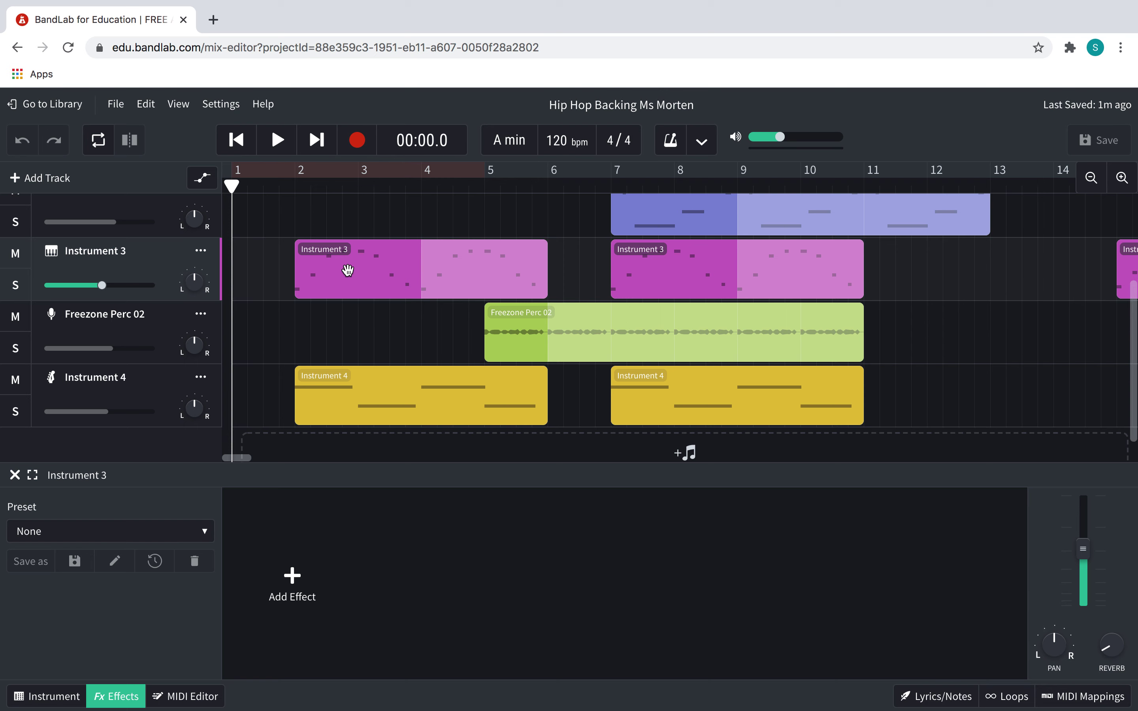
Add a Space Maker reverb to Instrument 3's effects chain
left_click(309, 558)
mouse_move(309, 559)
left_click(660, 564)
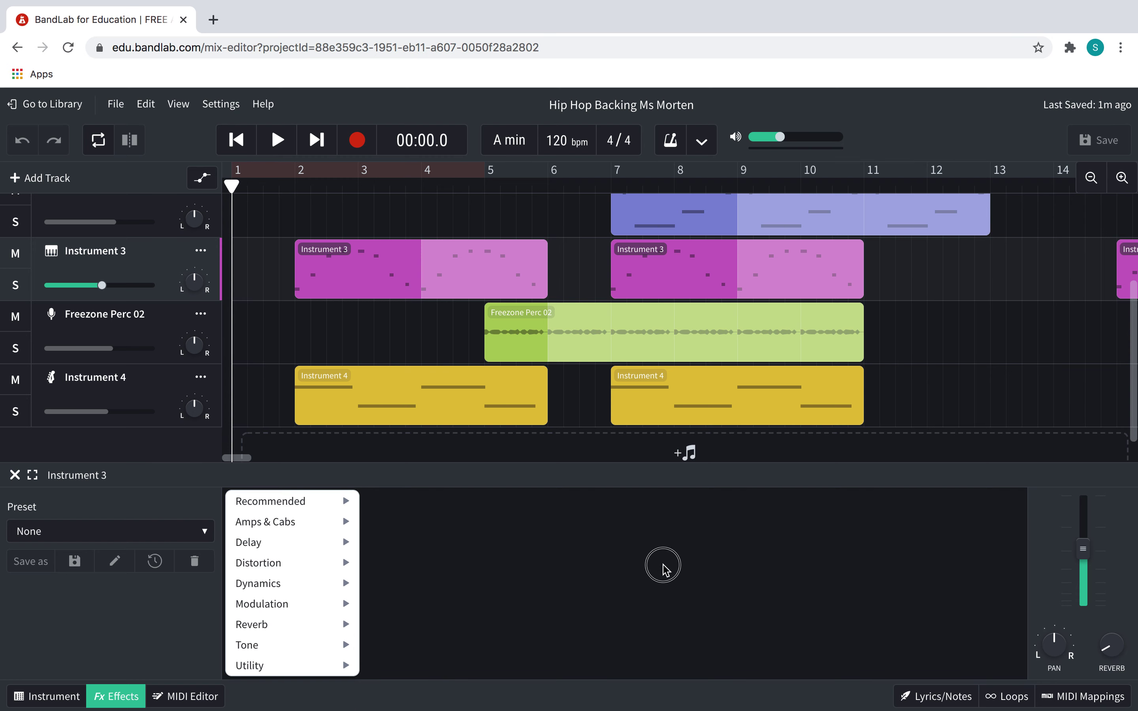
left_click(306, 570)
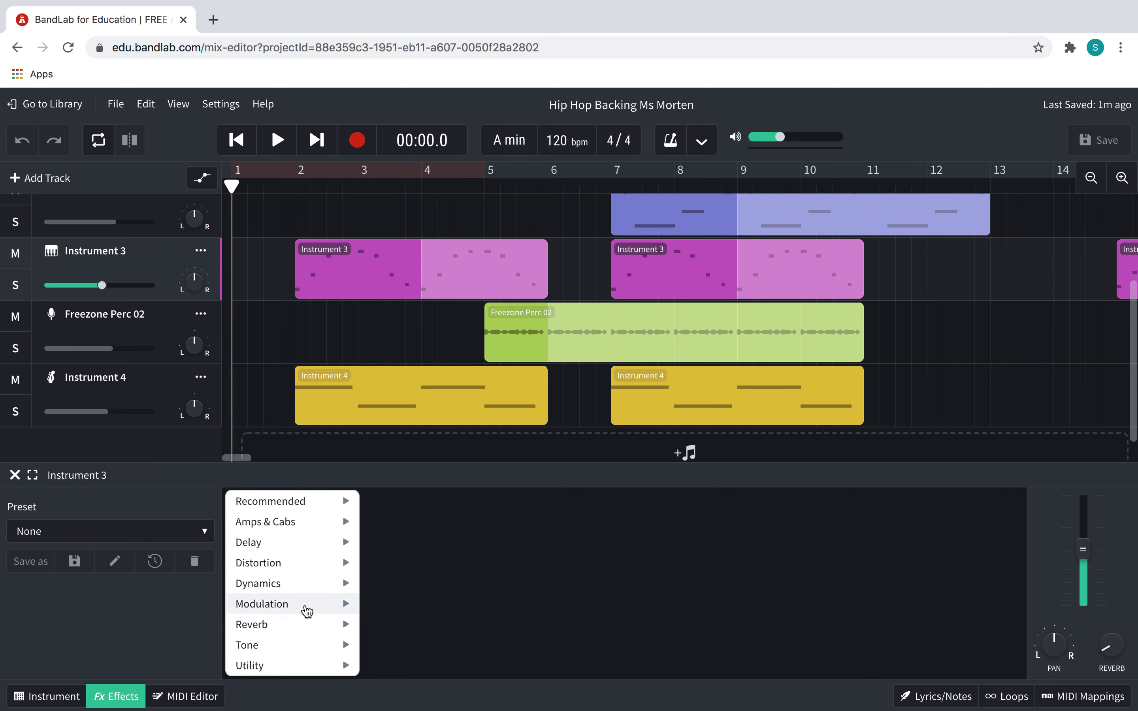
mouse_move(309, 633)
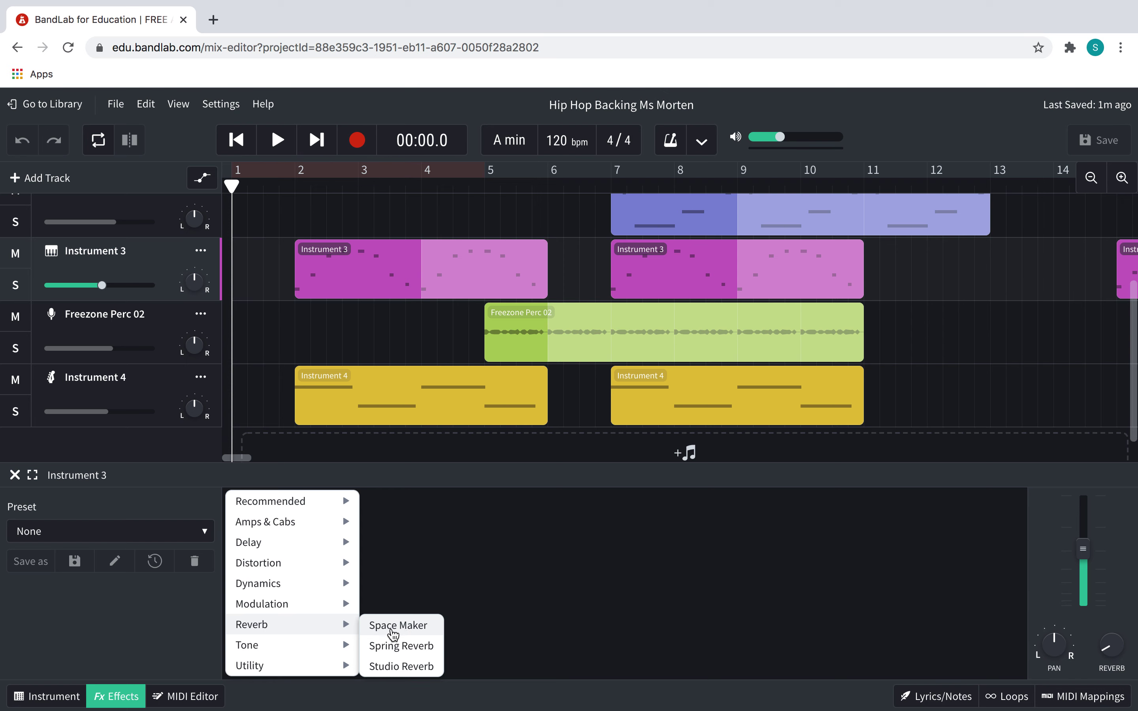
left_click(416, 636)
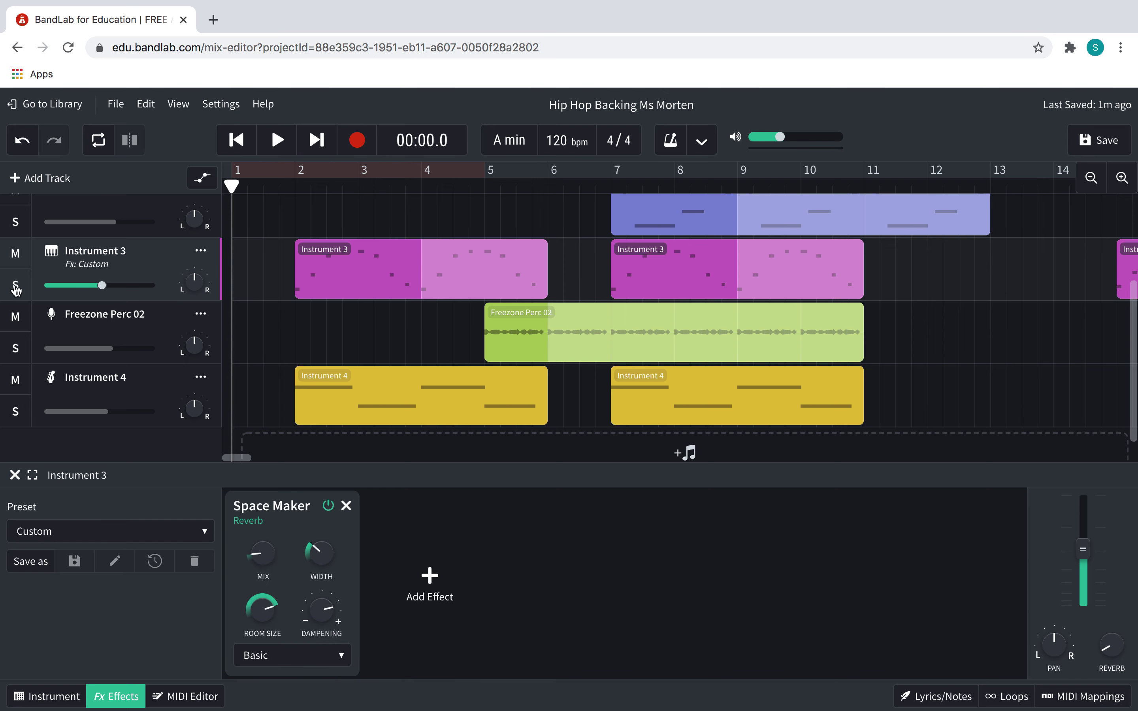
Solo Instrument 3, loop bars 2–6, play it and lower the track volume
left_click(15, 286)
left_click_drag(299, 170, 546, 170)
left_click(276, 140)
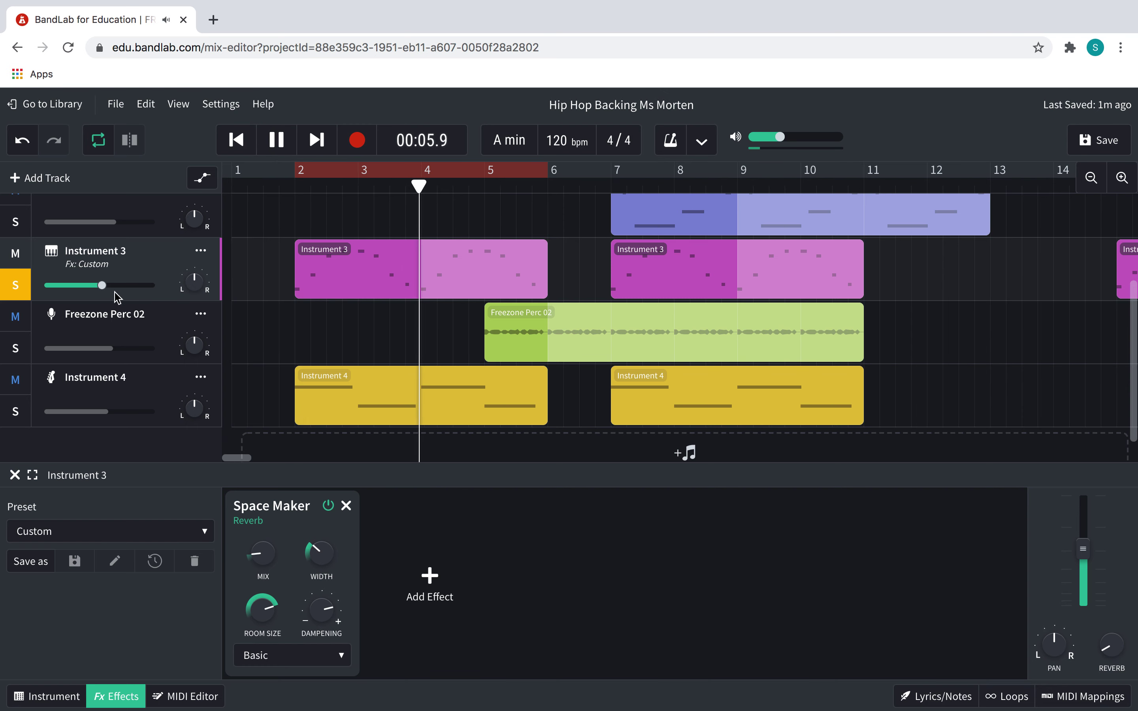
left_click(103, 286)
left_click_drag(103, 286, 89, 286)
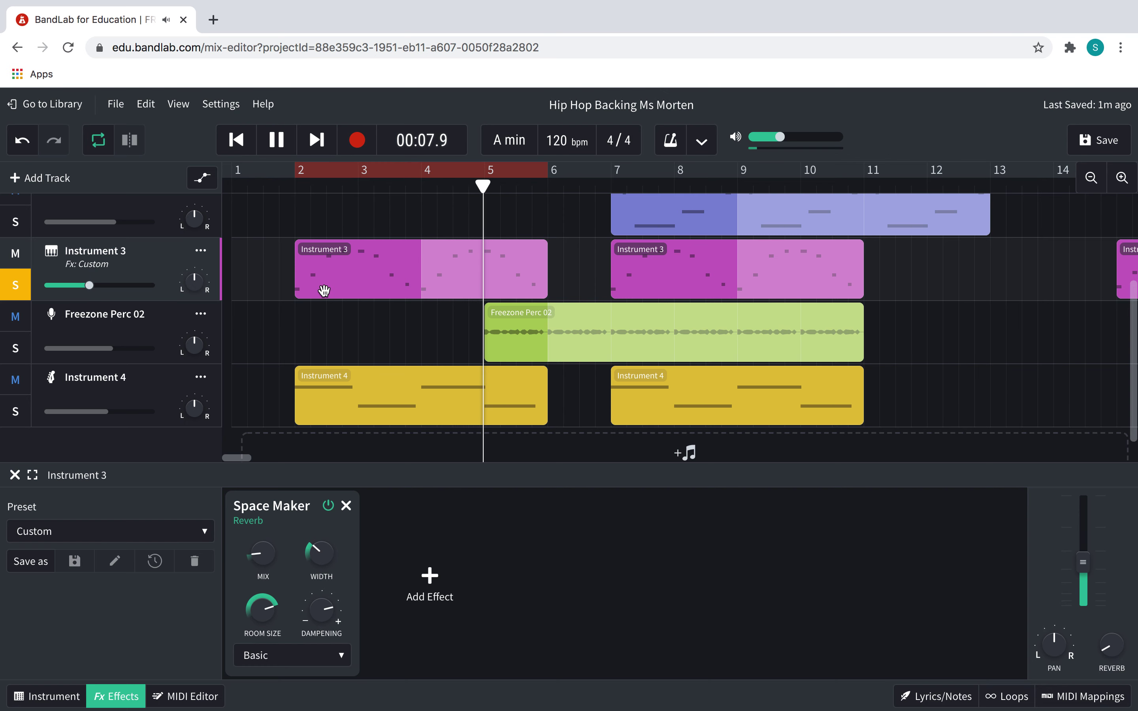
key("space")
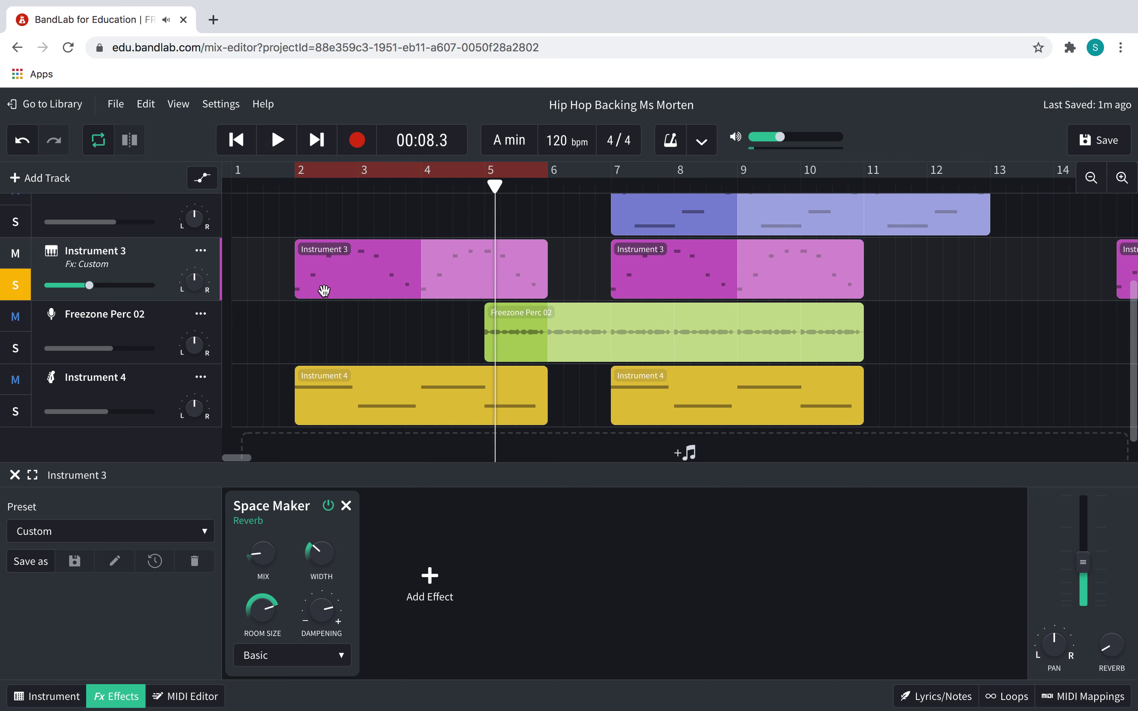
Toggle the Space Maker reverb off and on, then replay the loop from bar 2
left_click(327, 508)
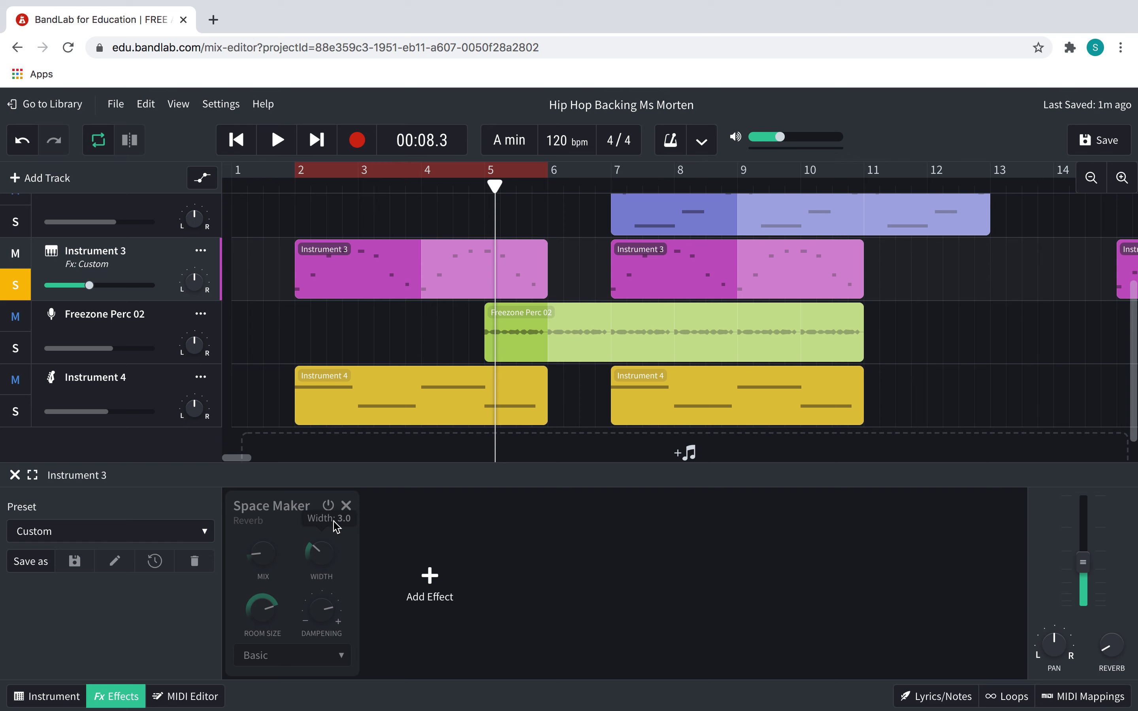
left_click(327, 507)
left_click(300, 171)
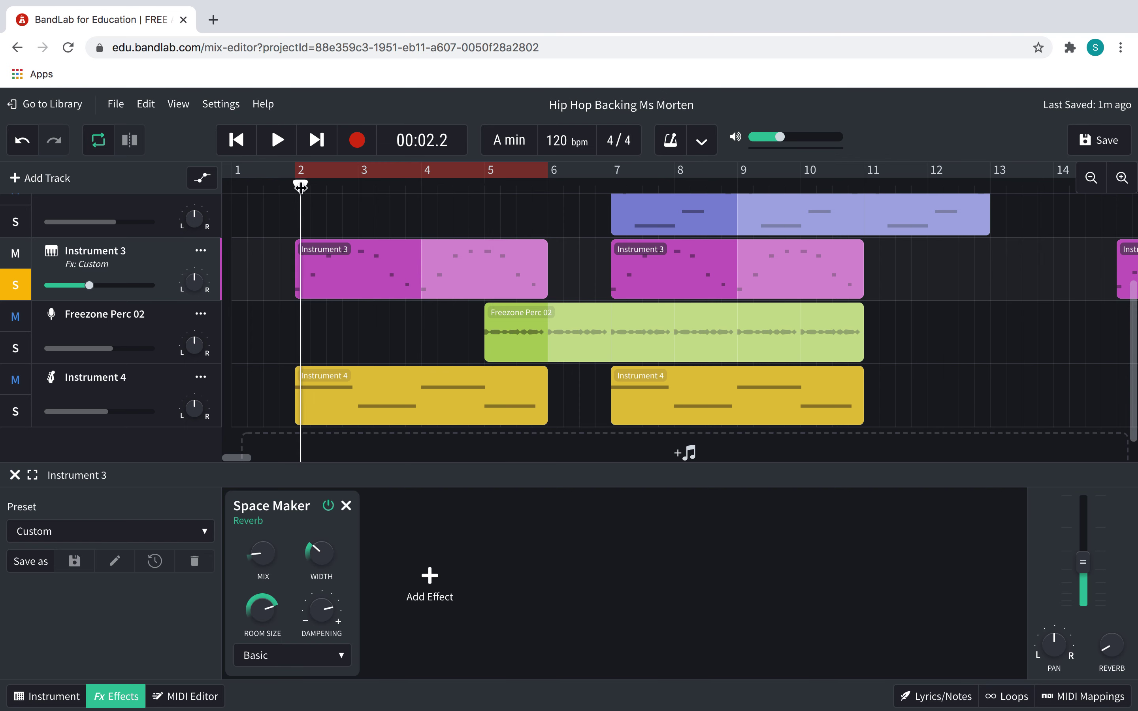
left_click(290, 186)
left_click(276, 144)
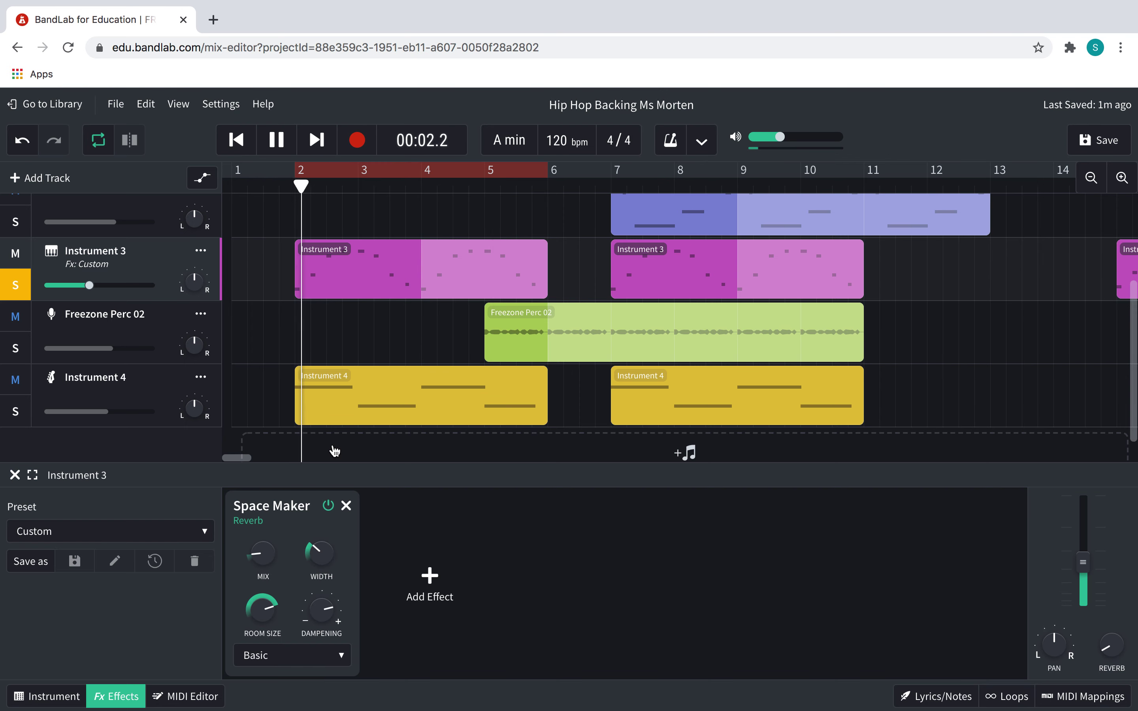
Compare the reverb bypassed and on during playback, raising Instrument 3's volume, then stop
left_click(329, 506)
key("XF86AudioRaiseVolume")
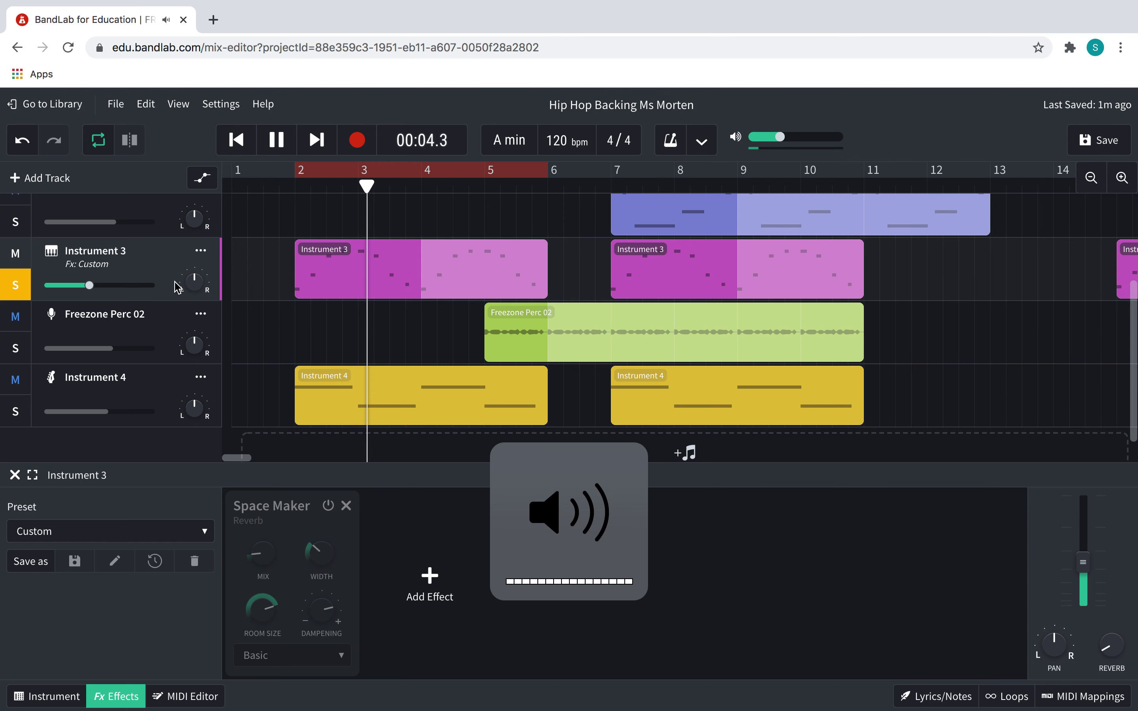
left_click_drag(101, 286, 112, 285)
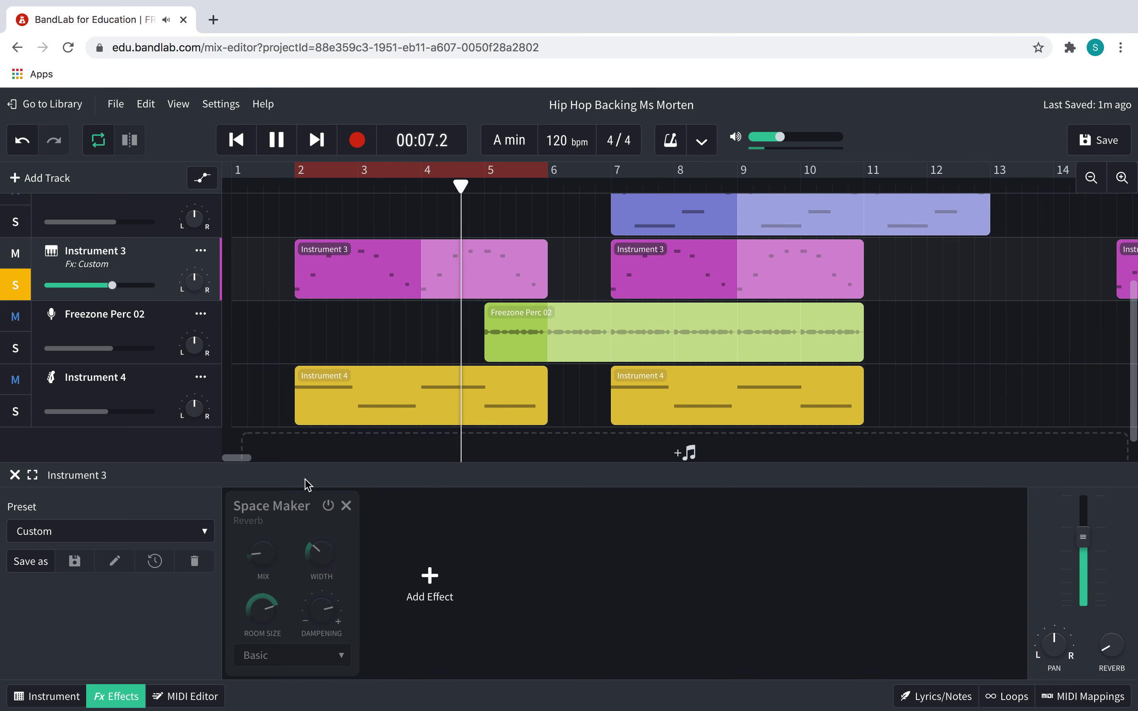
left_click(329, 506)
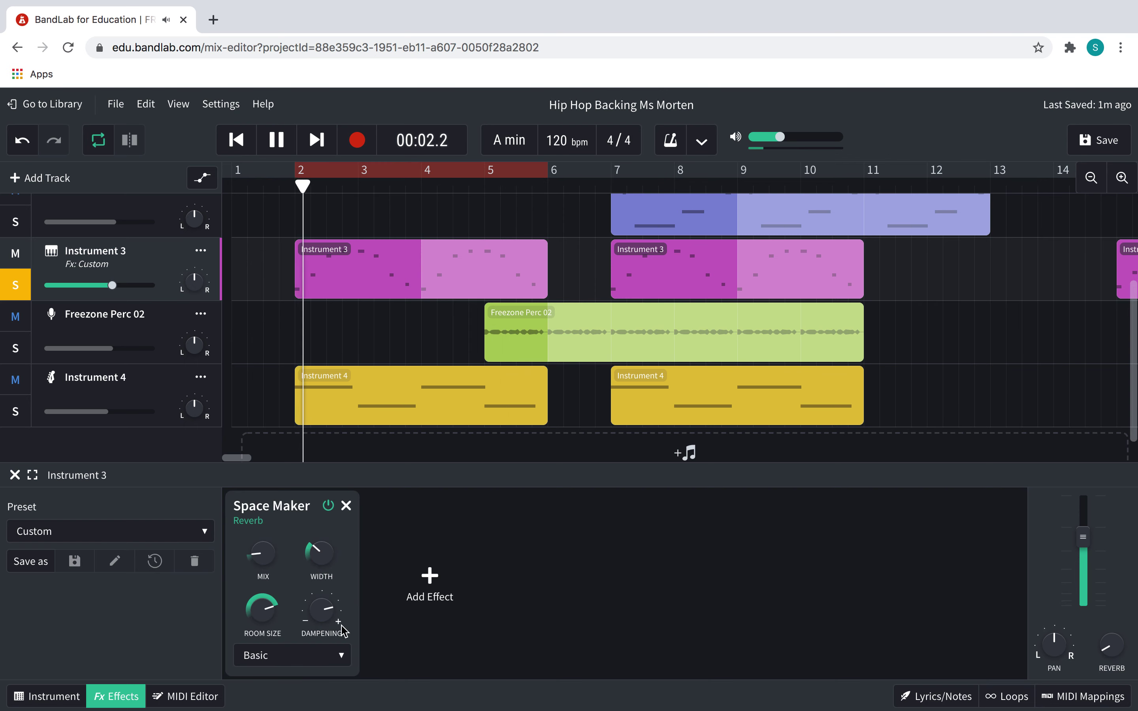
left_click(329, 506)
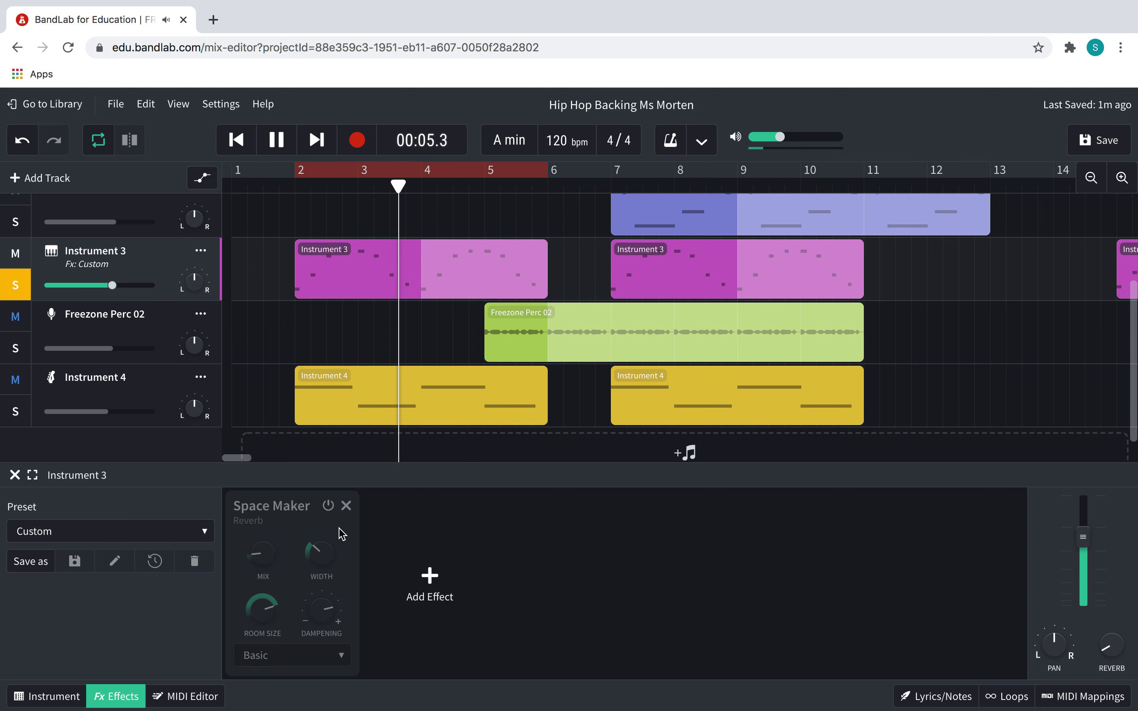
left_click(329, 507)
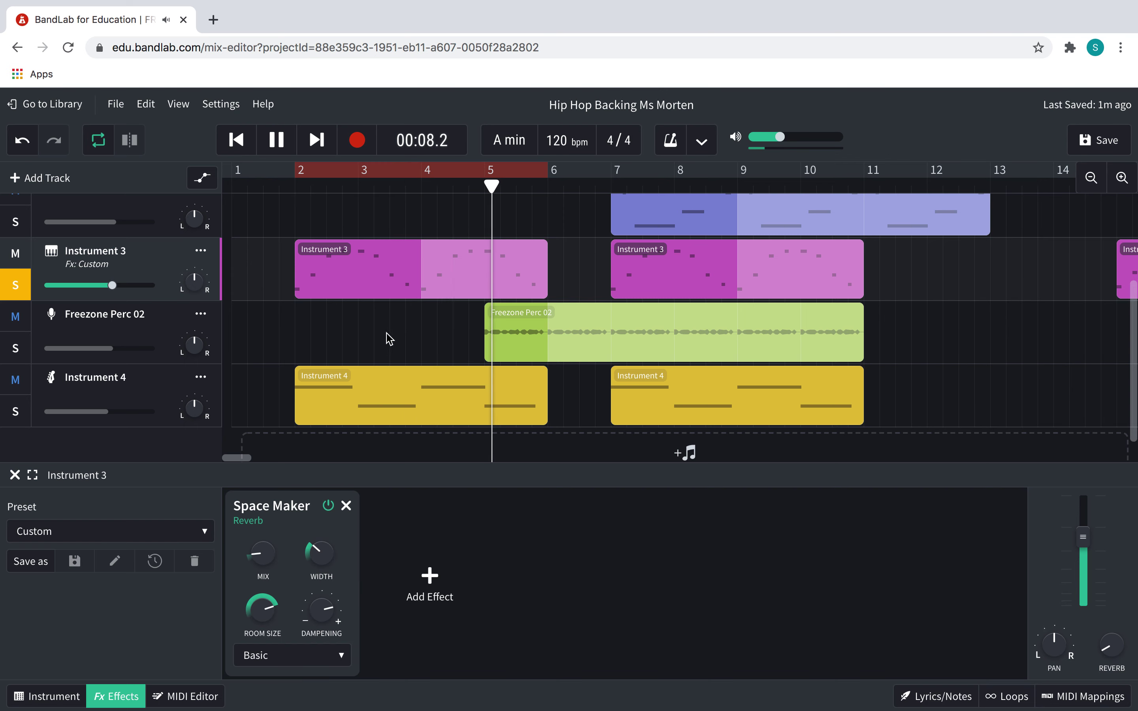
key("space")
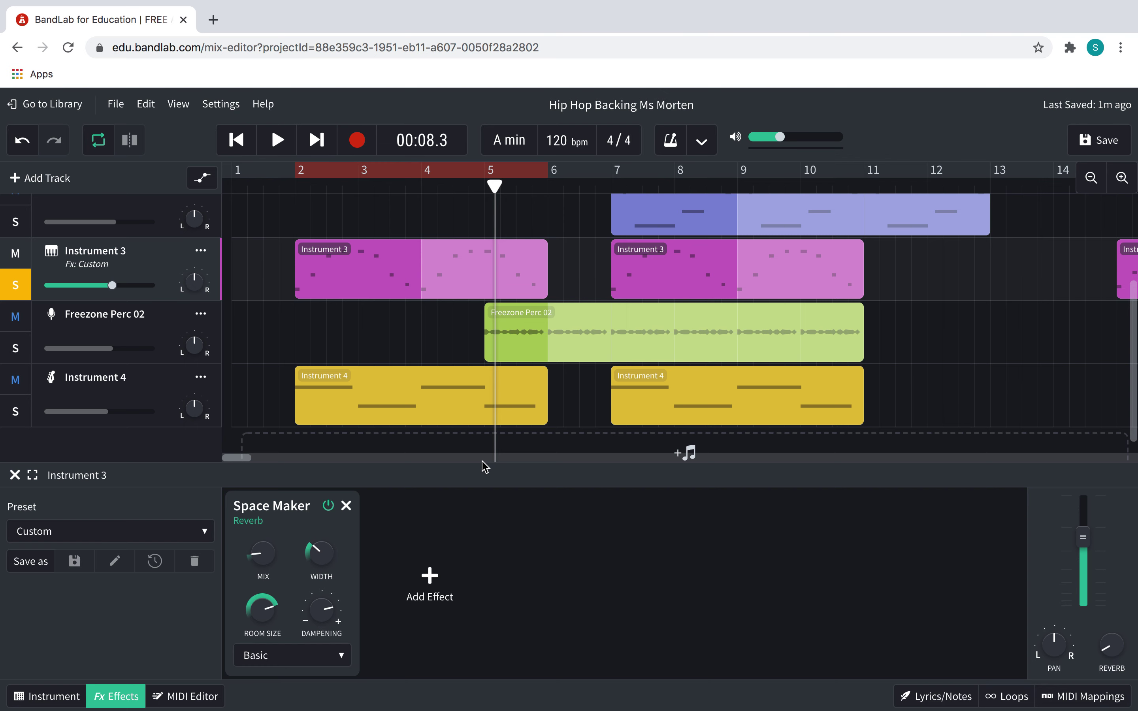
mouse_move(341, 540)
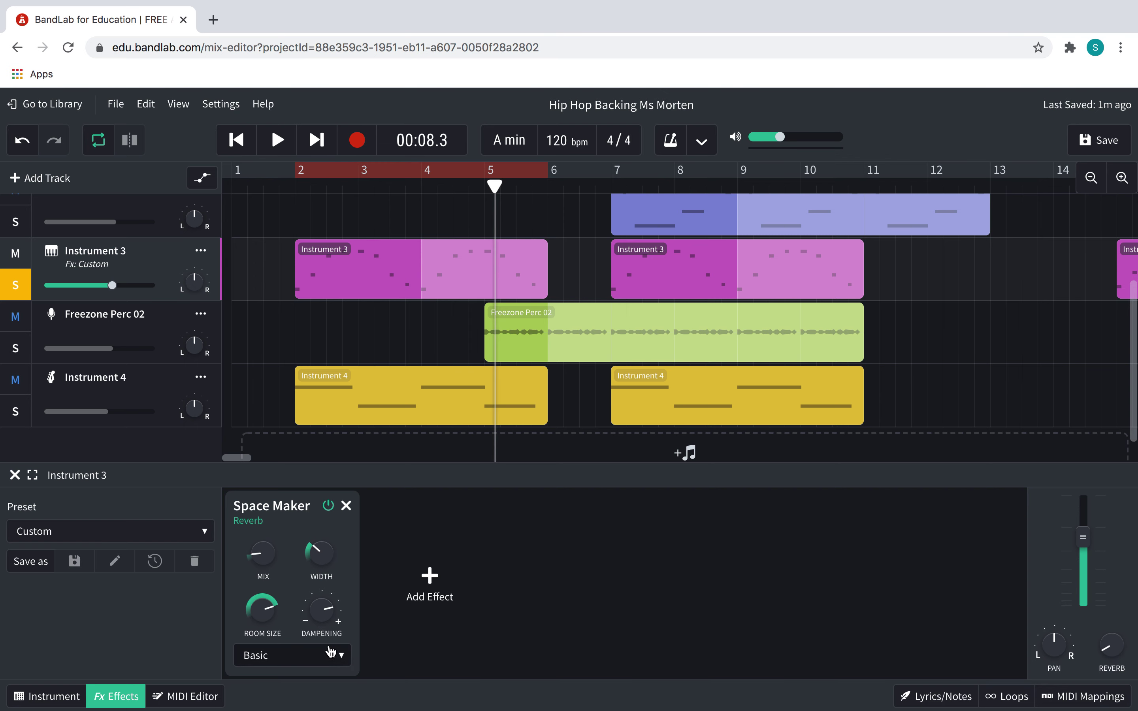
Set the reverb type to Large Hall and play from bar 2 to hear it
left_click(324, 661)
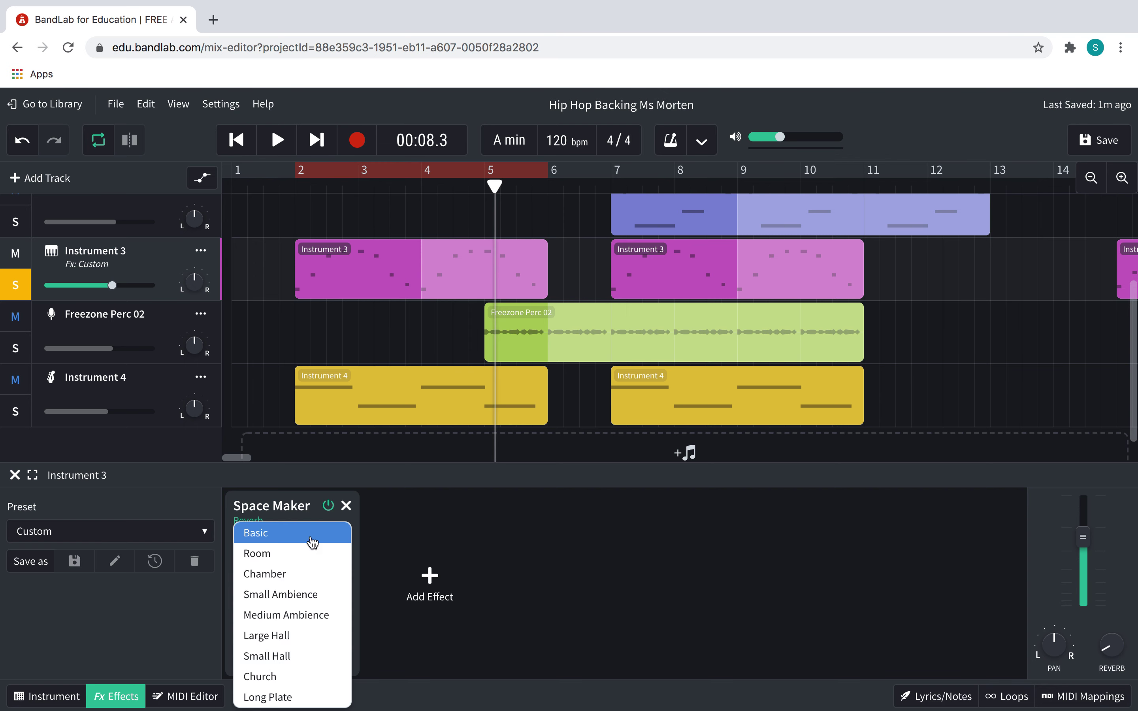
left_click(307, 635)
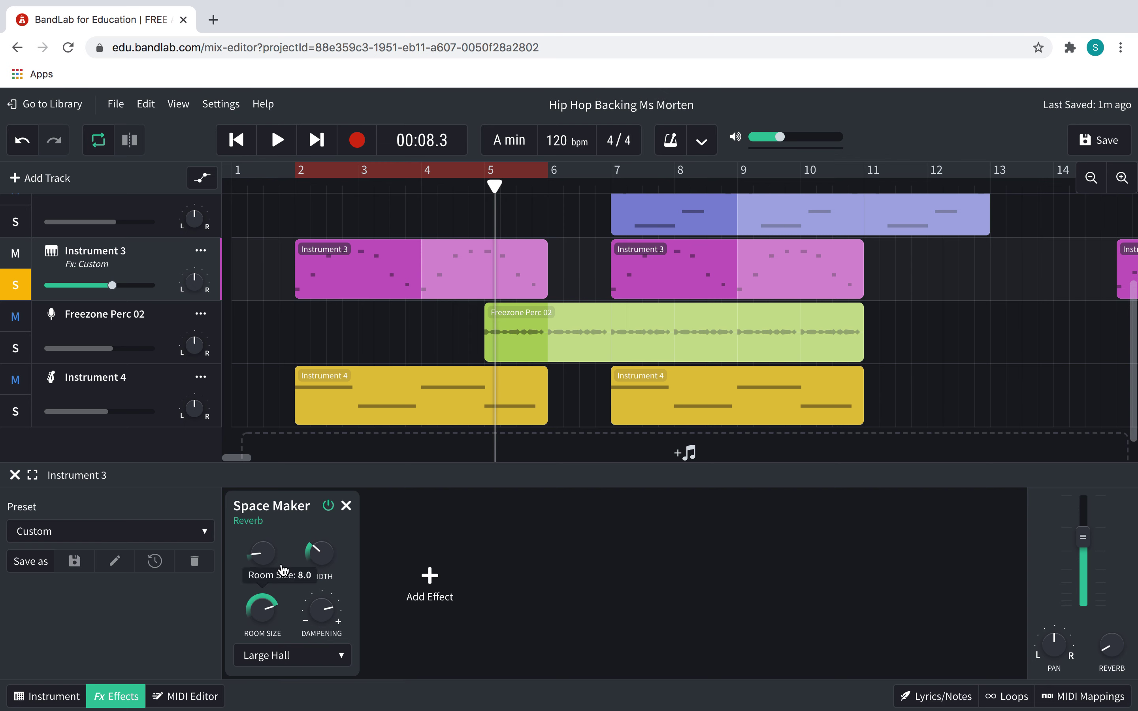
left_click(297, 184)
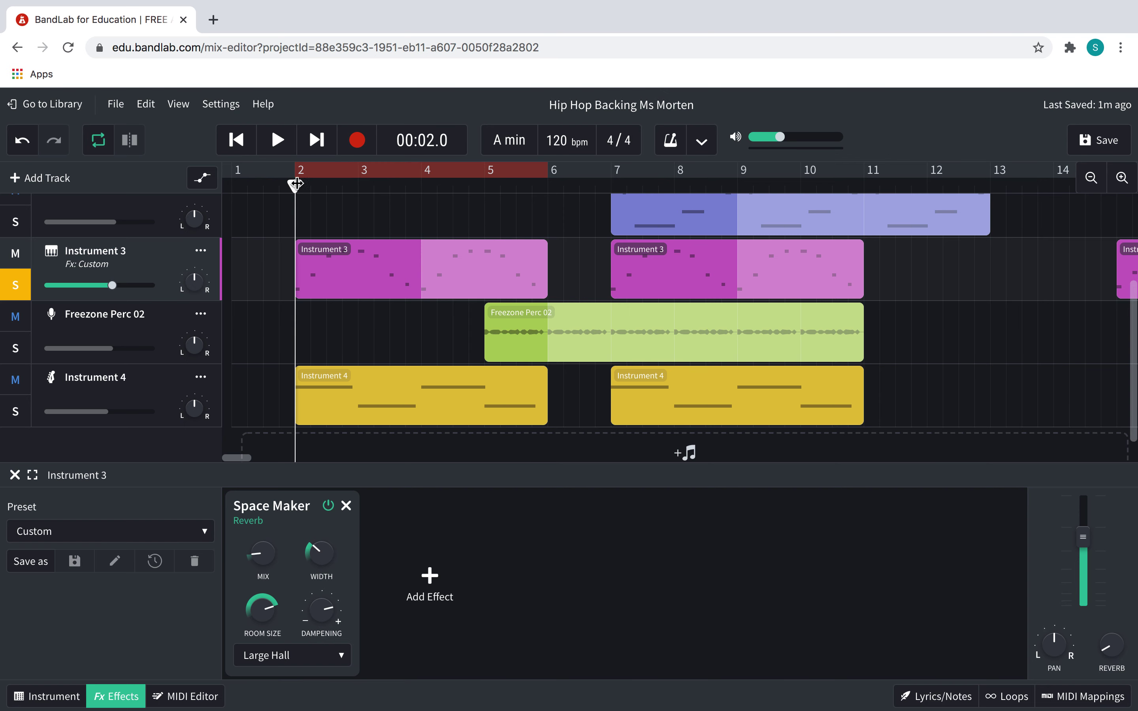
left_click(281, 150)
mouse_move(329, 553)
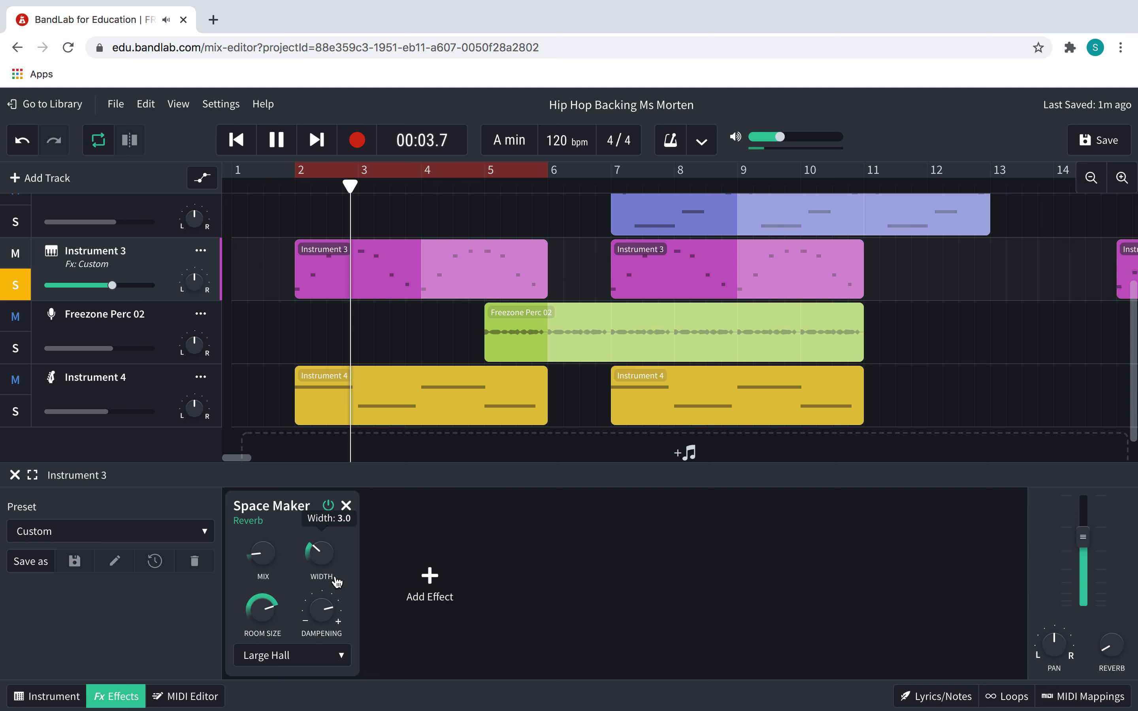
mouse_move(261, 565)
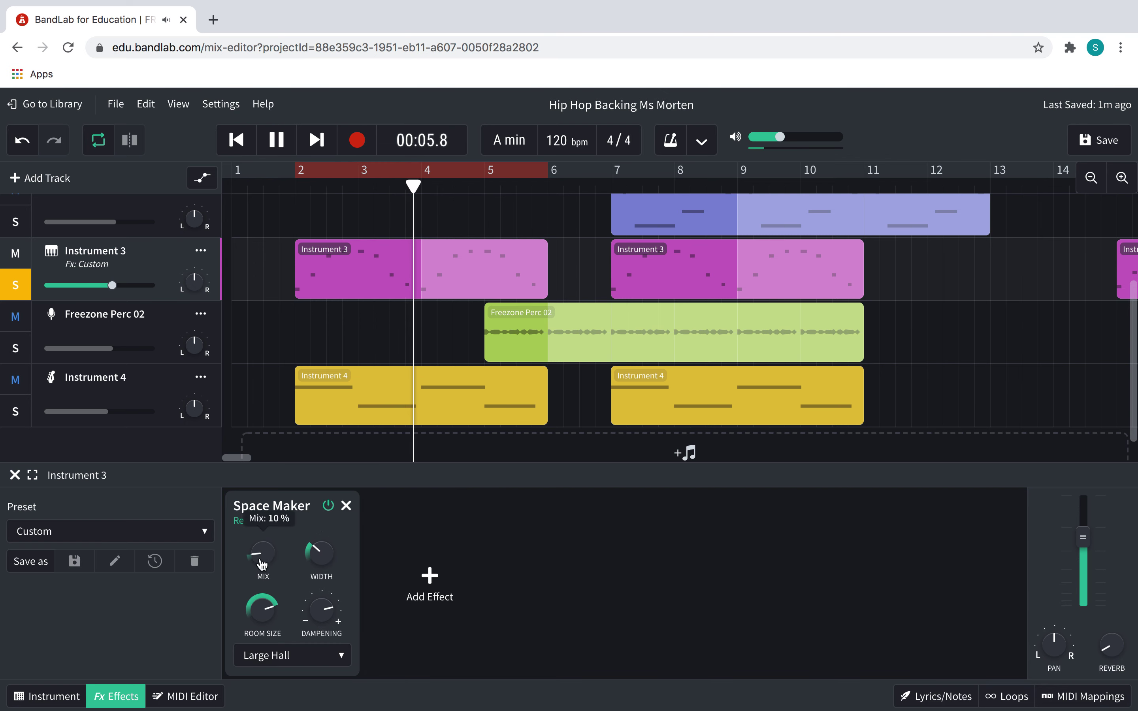
Switch the reverb type to Church and compare it bypassed and on
left_click(281, 656)
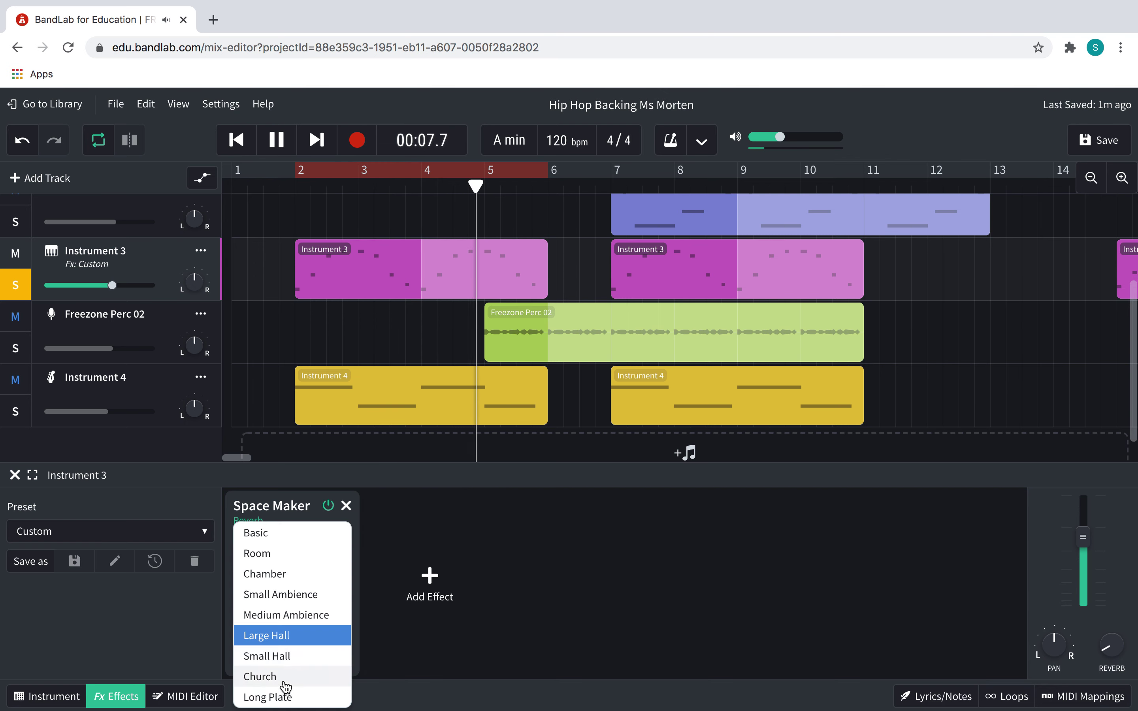
left_click(286, 678)
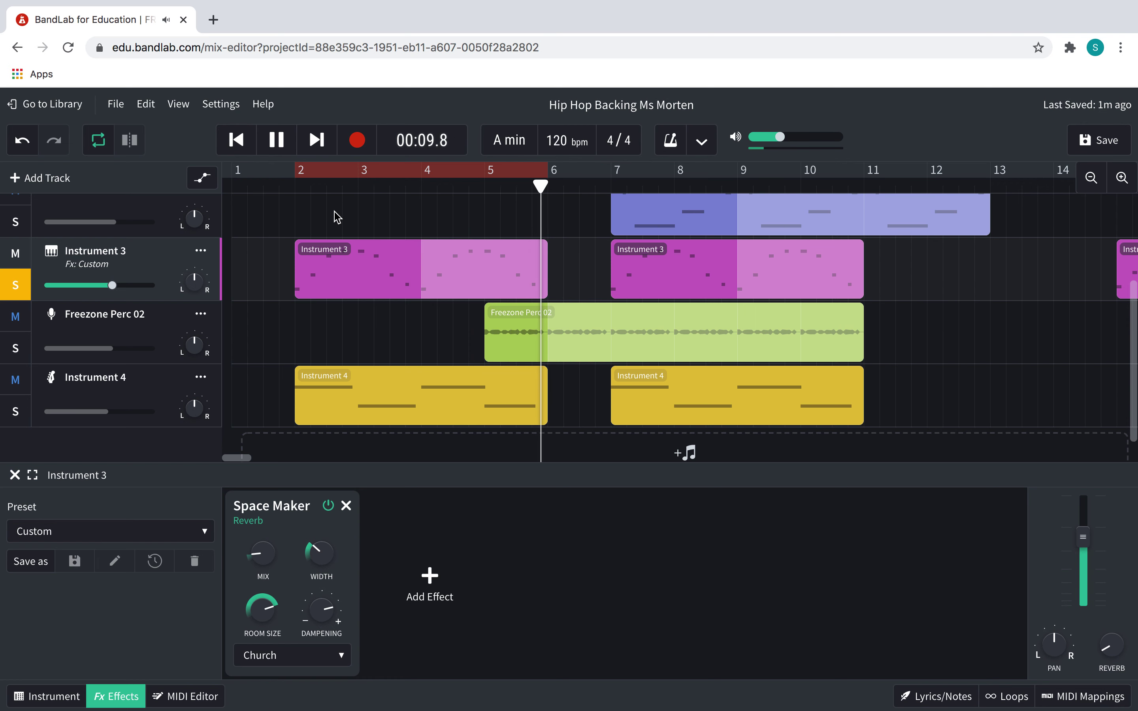
left_click(325, 509)
left_click(328, 509)
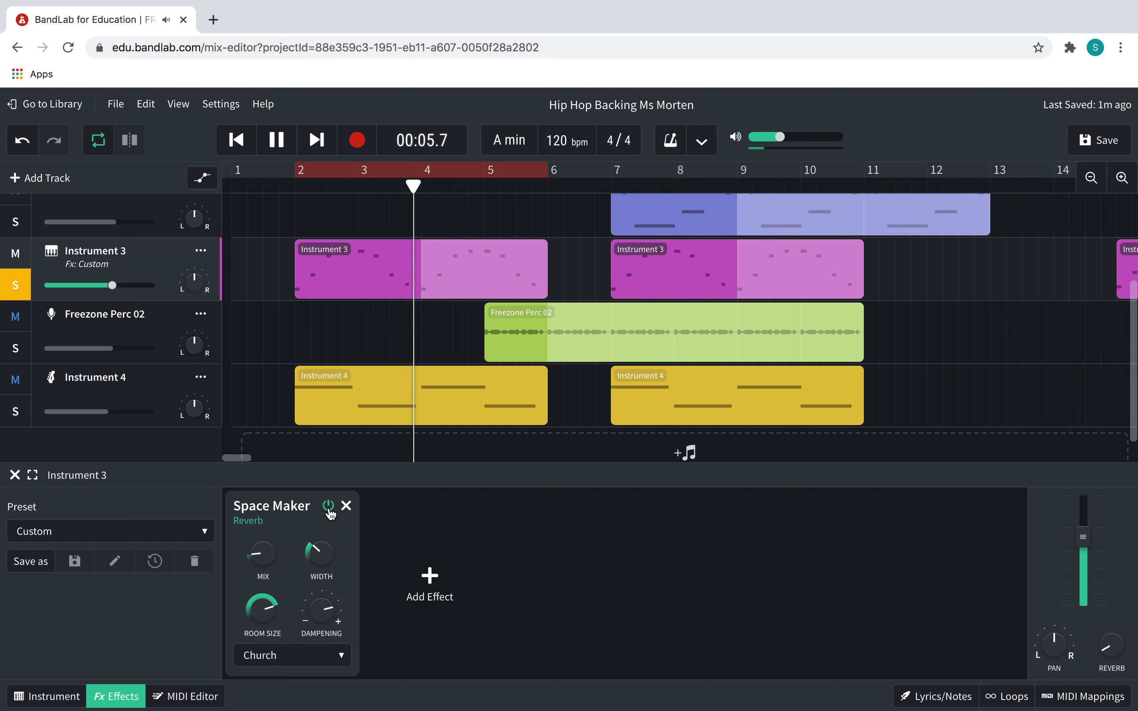
key("space")
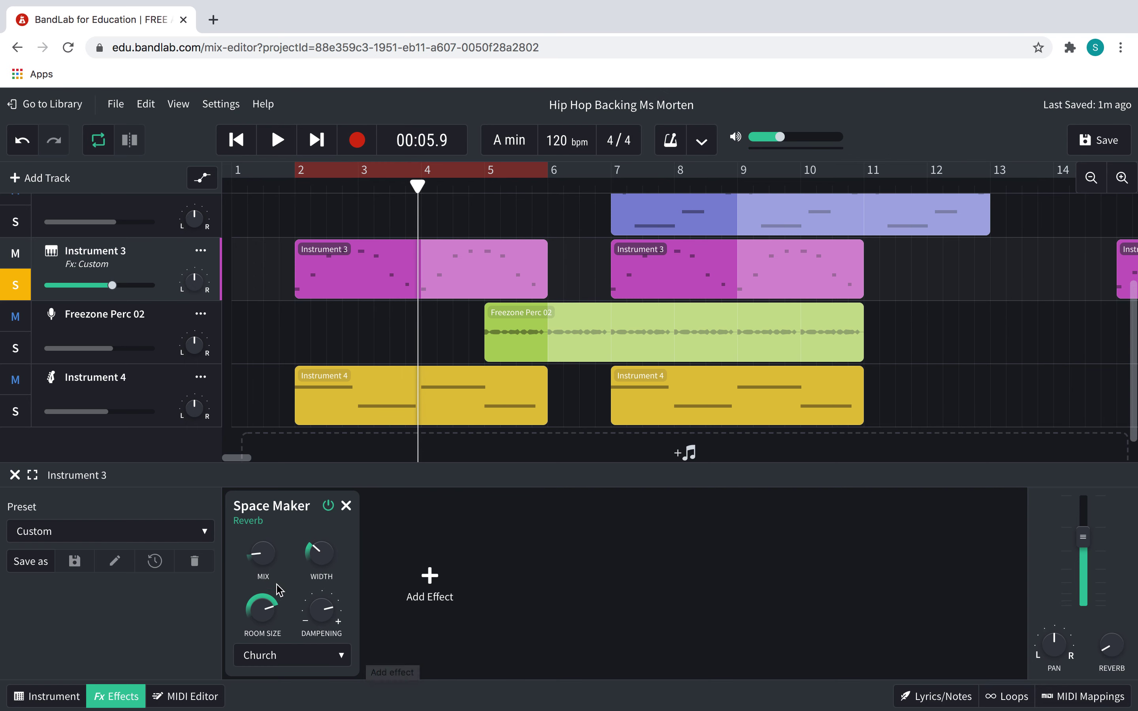
mouse_move(265, 570)
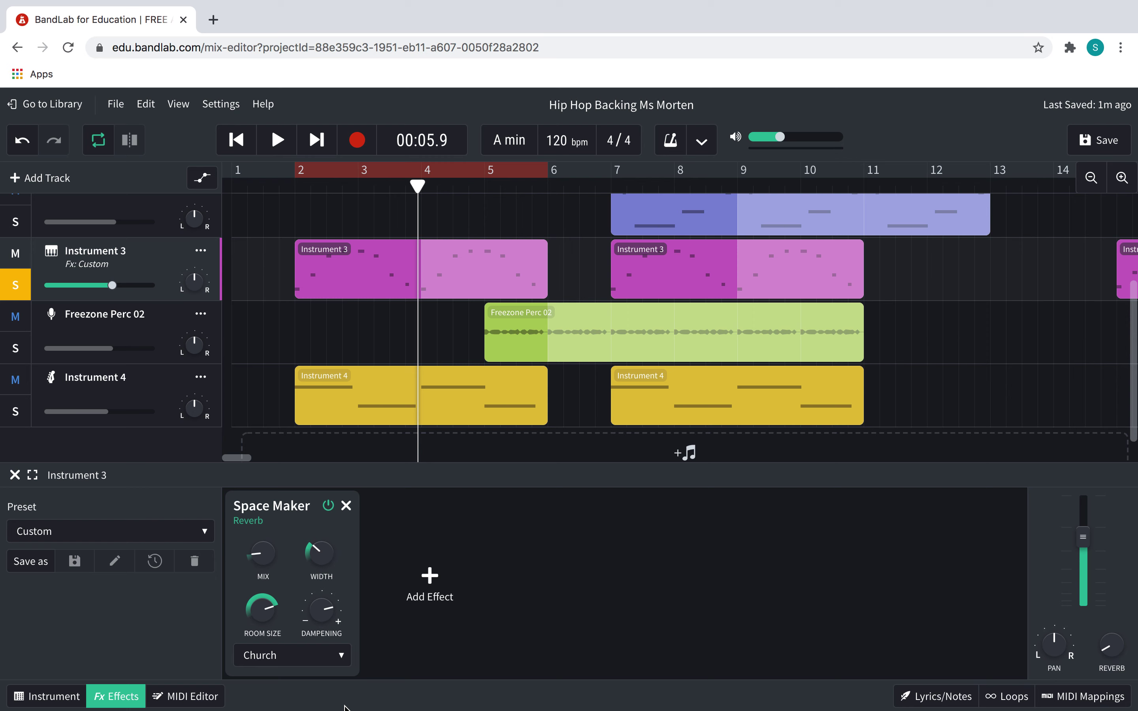
left_click(308, 663)
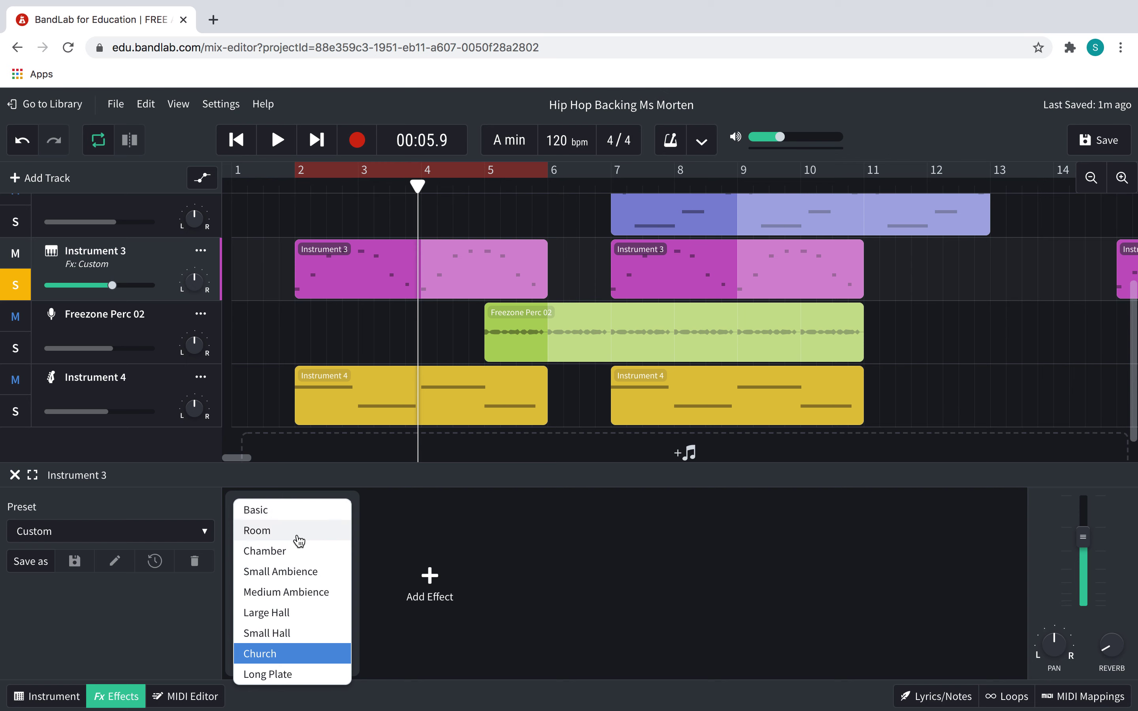
Choose Medium Ambience and raise the reverb mix to about 37% while playing from bar 2
left_click(294, 594)
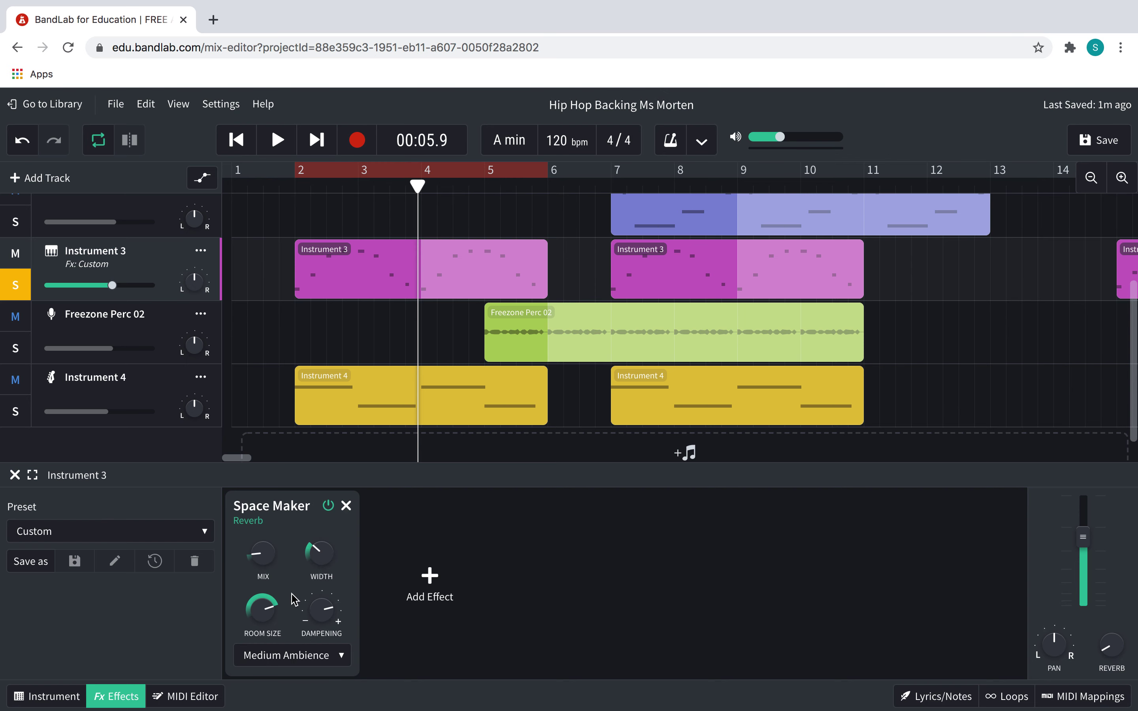
left_click(297, 195)
key("space")
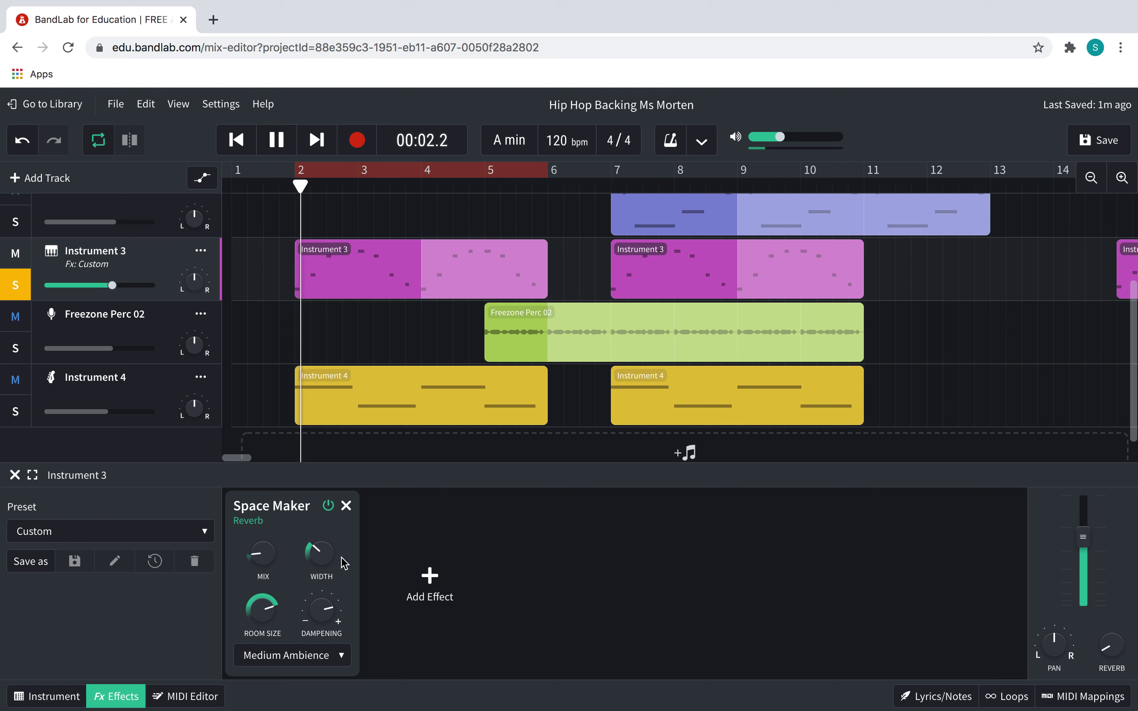
left_click_drag(262, 553, 455, 501)
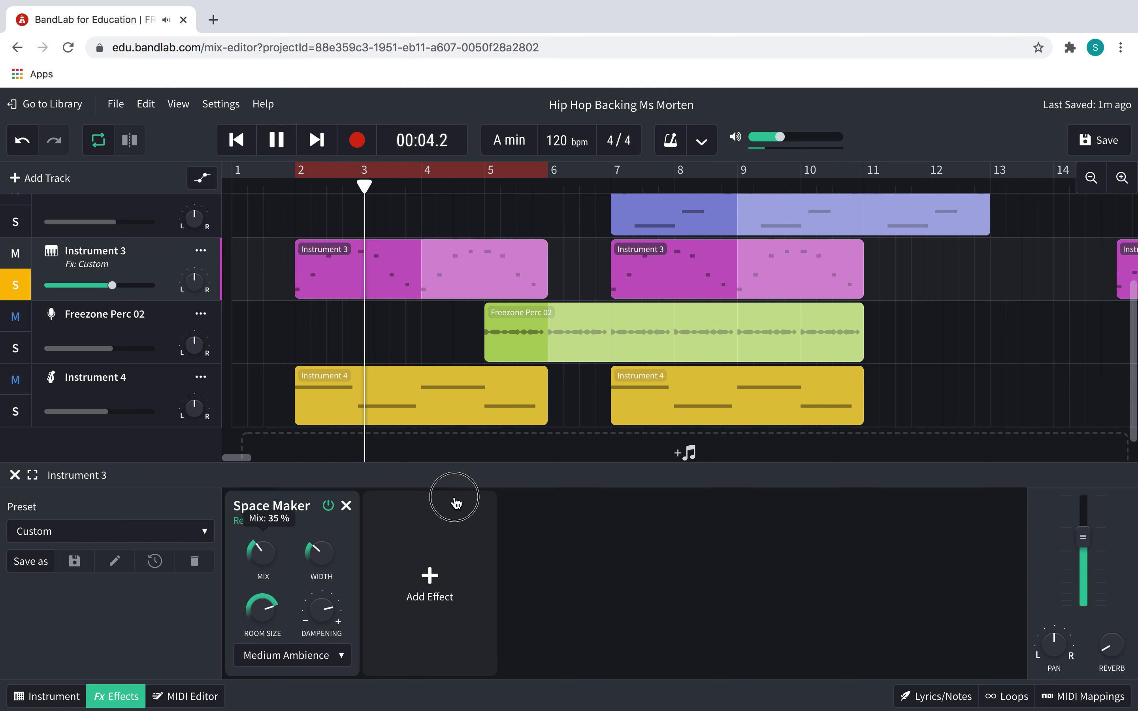
left_click_drag(258, 549, 264, 423)
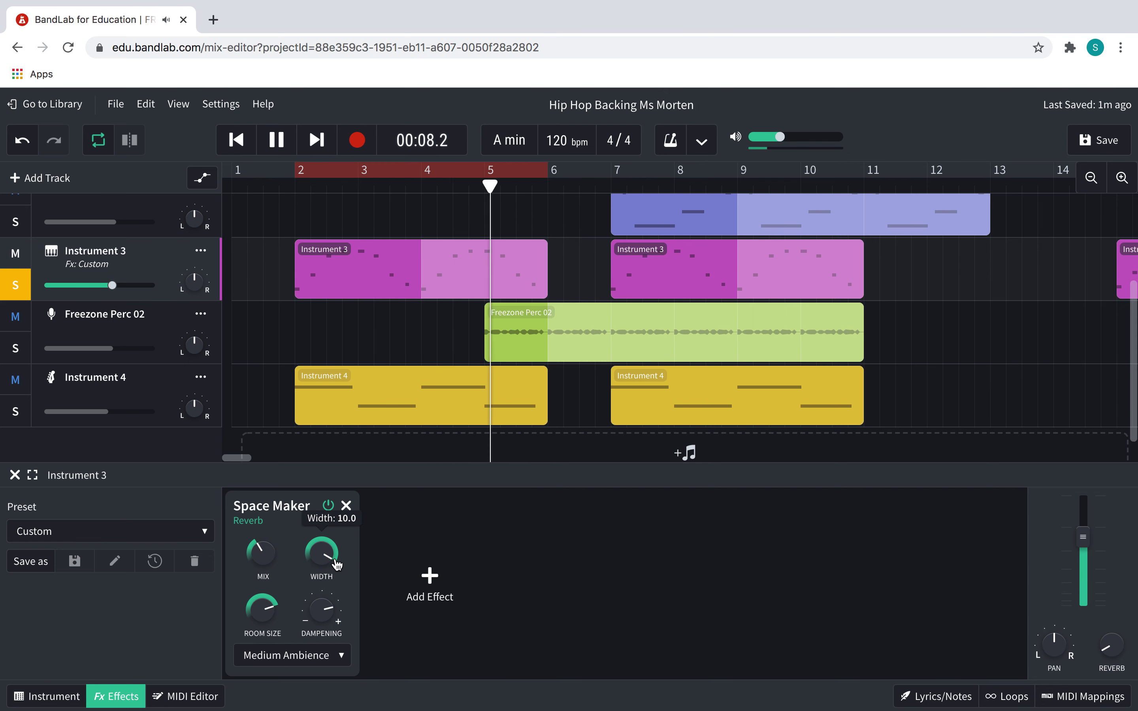
Set the reverb dampening to 16000 Hz and sweep it, then replay from bar 2
double_click(336, 614)
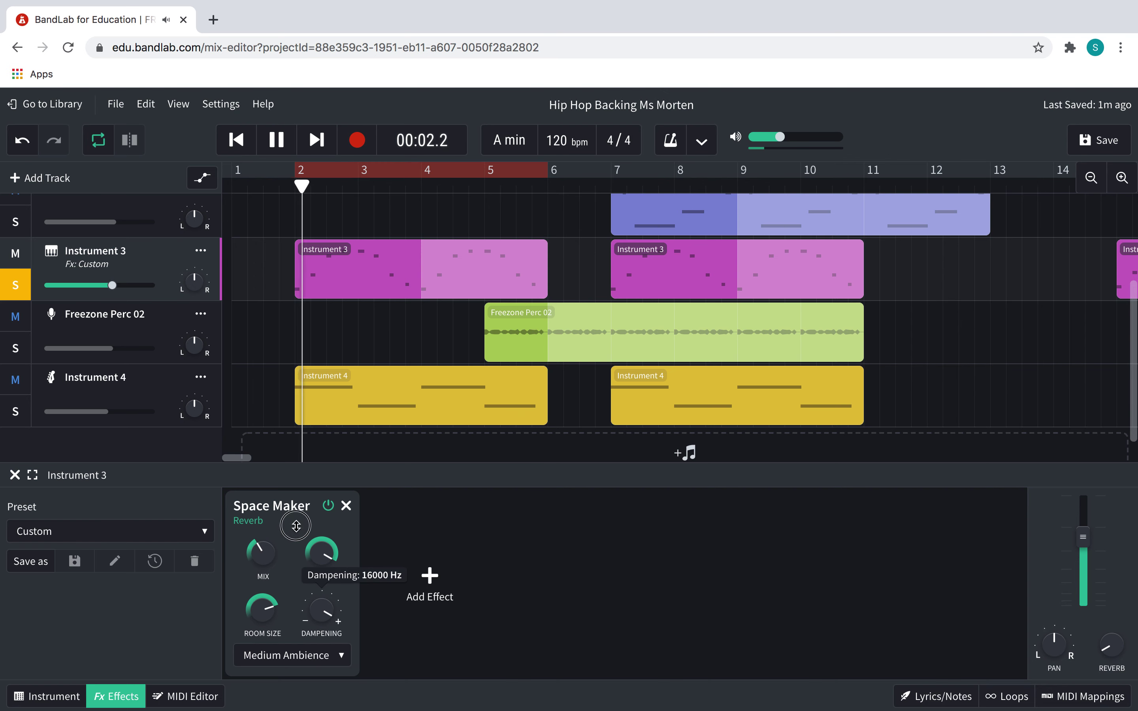
left_click_drag(332, 614, 362, 635)
key("space")
mouse_move(340, 575)
mouse_move(269, 625)
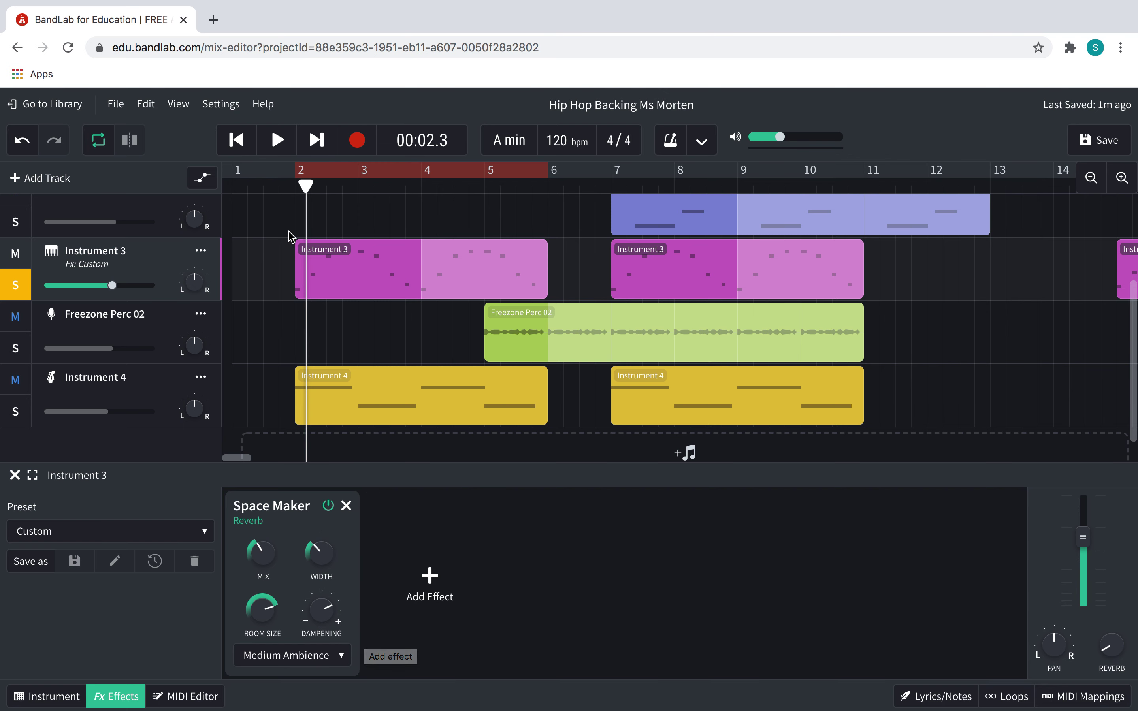
left_click(292, 173)
key("space")
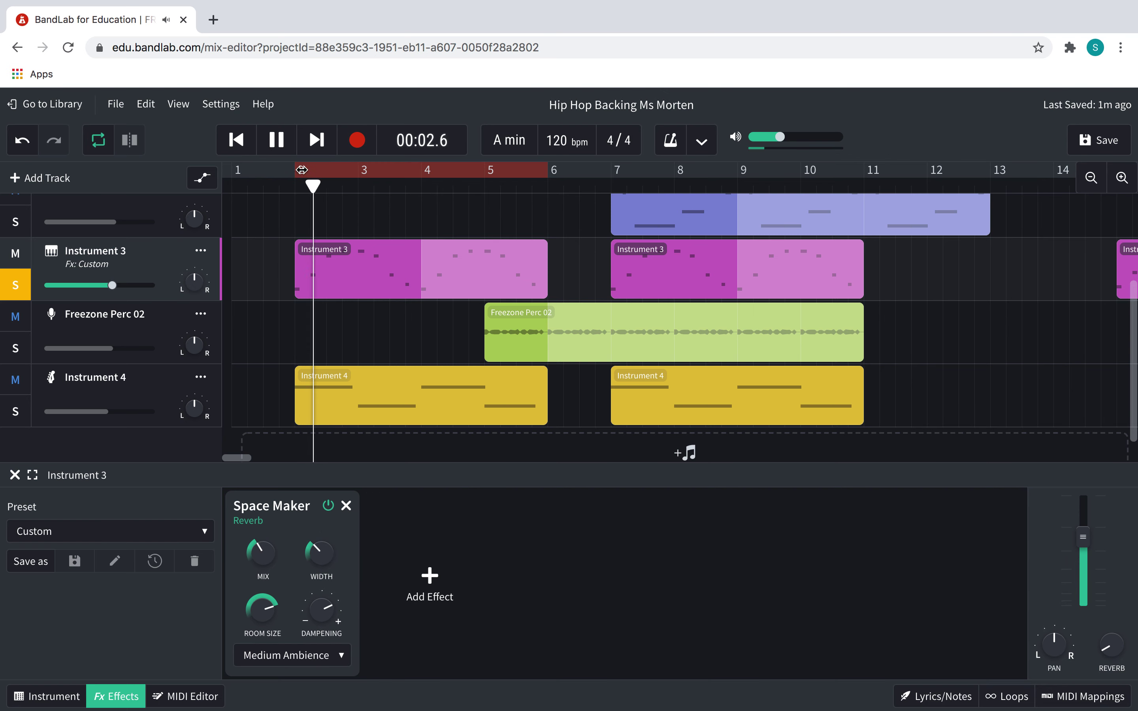
key("space")
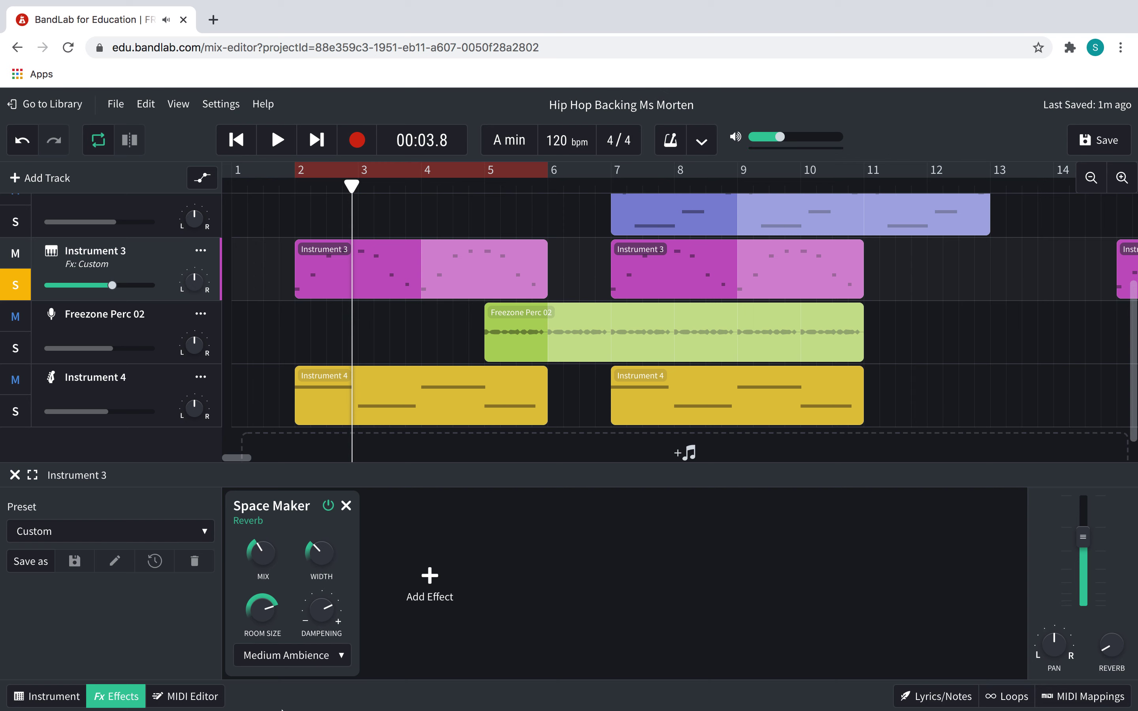
Lower the reverb mix to 13%, then settle it at 25% during playback
left_click_drag(258, 549, 234, 583)
left_click(297, 170)
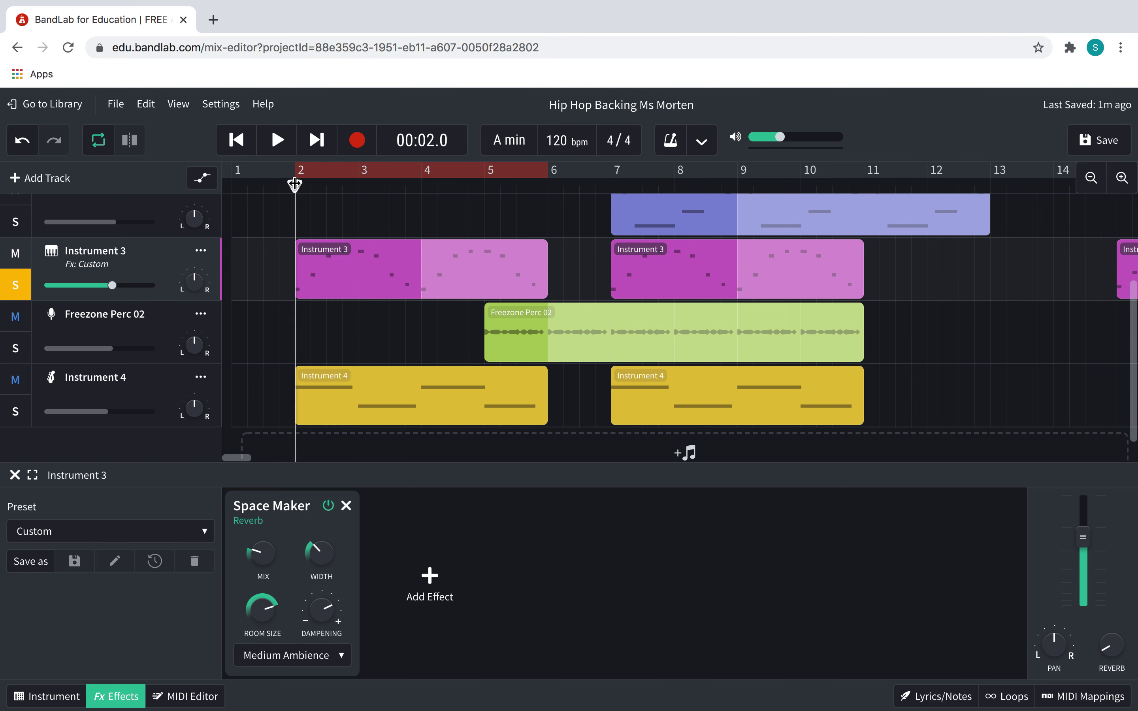
key("space")
left_click_drag(263, 541, 277, 531)
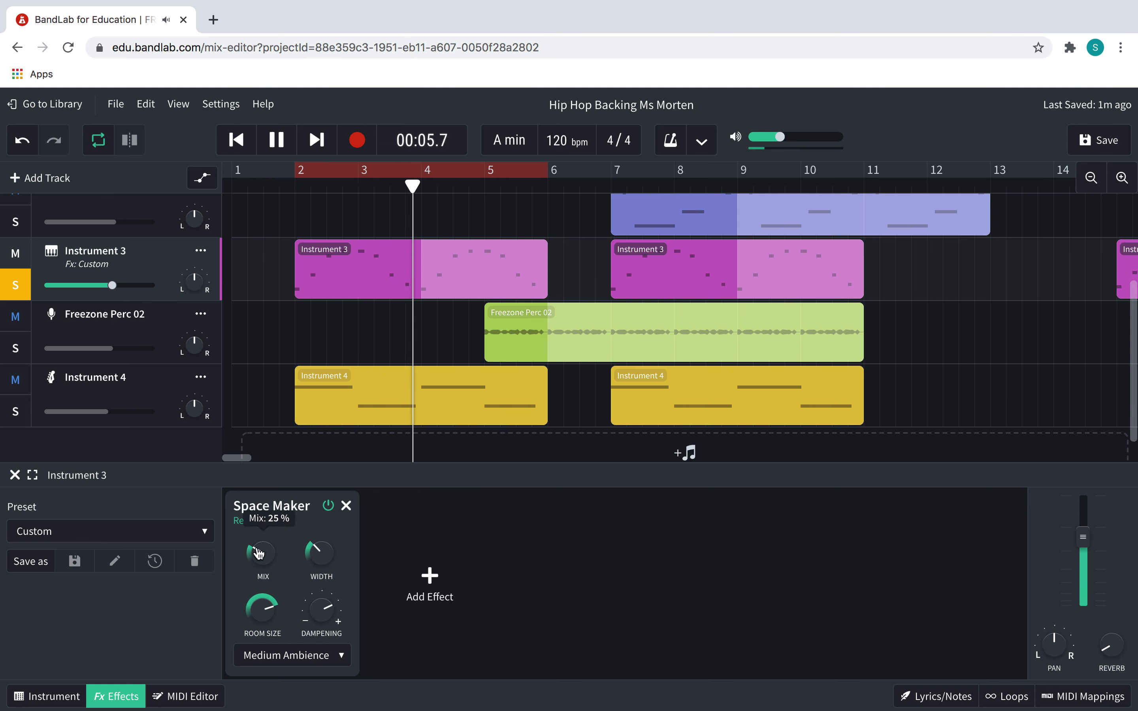
key("space")
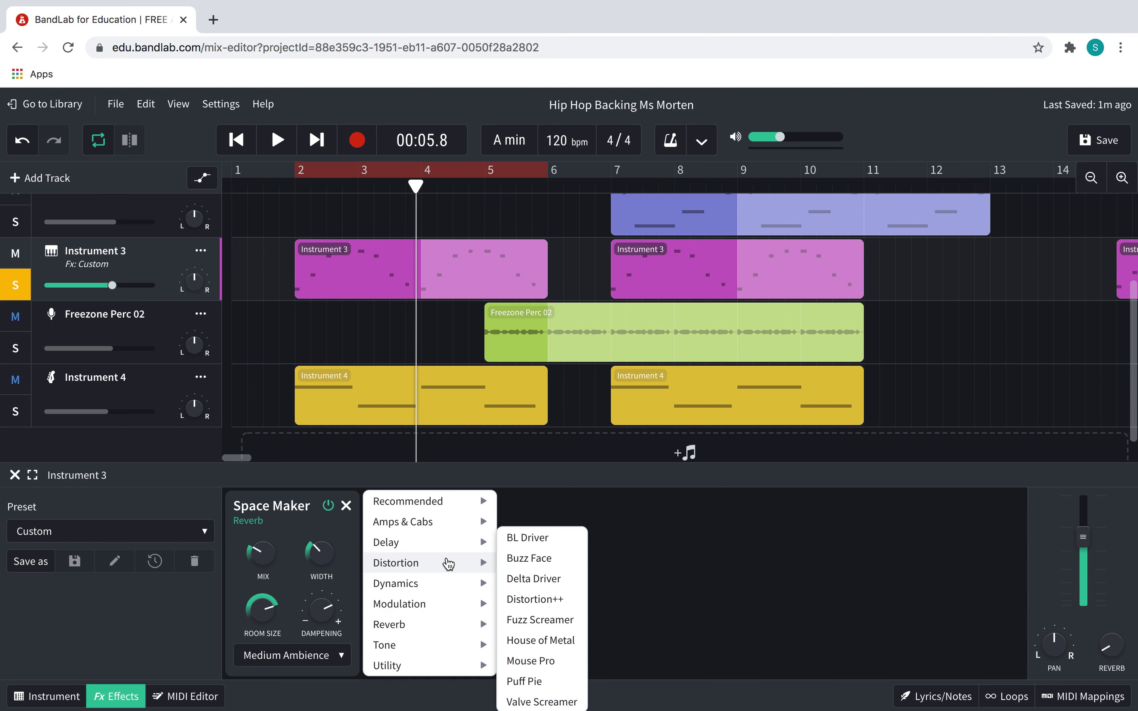
Add a D-Delay effect after the Space Maker reverb on Instrument 3
mouse_move(451, 547)
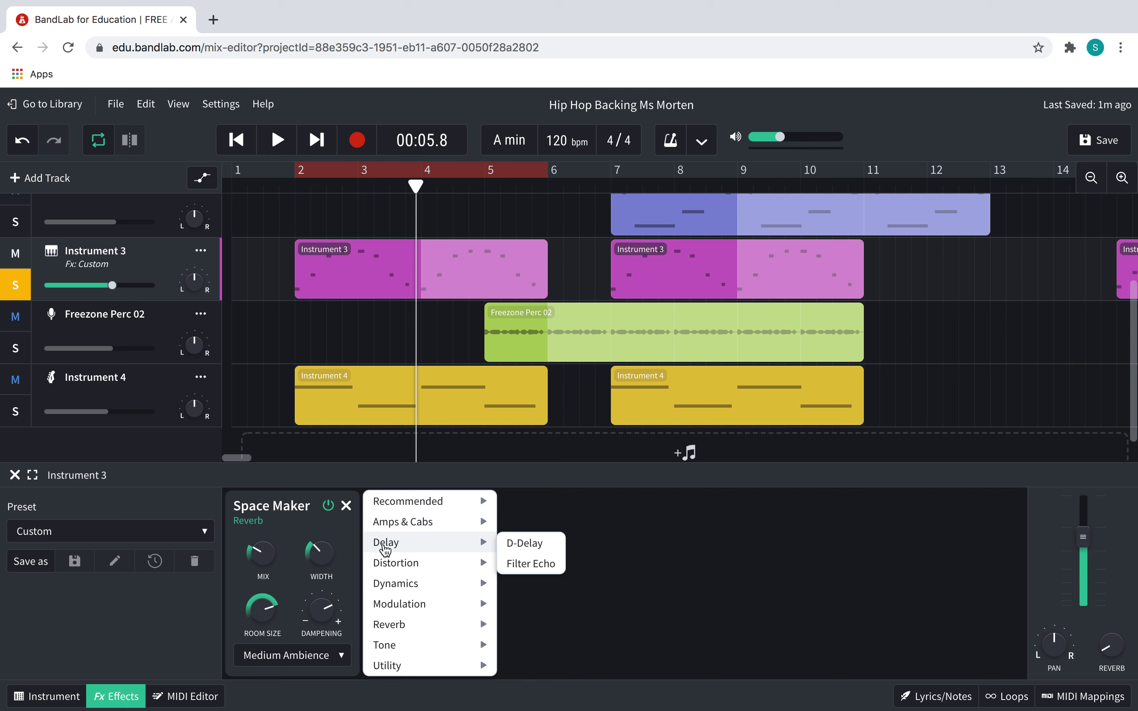
left_click(531, 545)
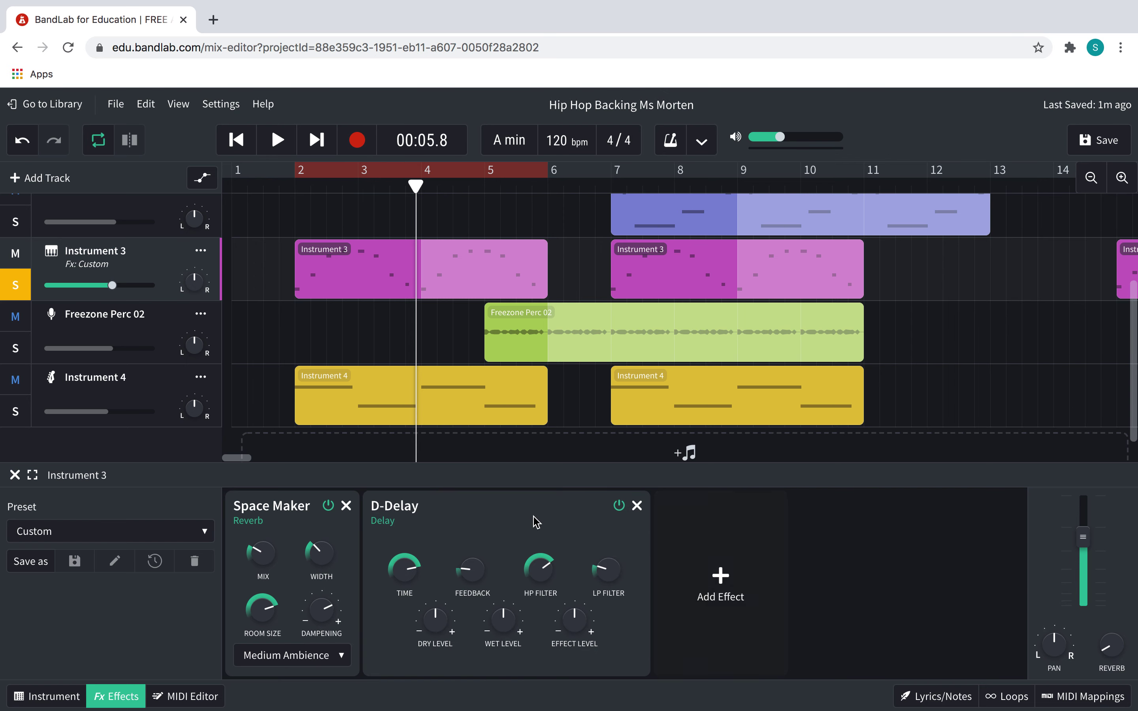
Slow the D-Delay time to about 0.089 Hz while replaying from bar 2
left_click(294, 181)
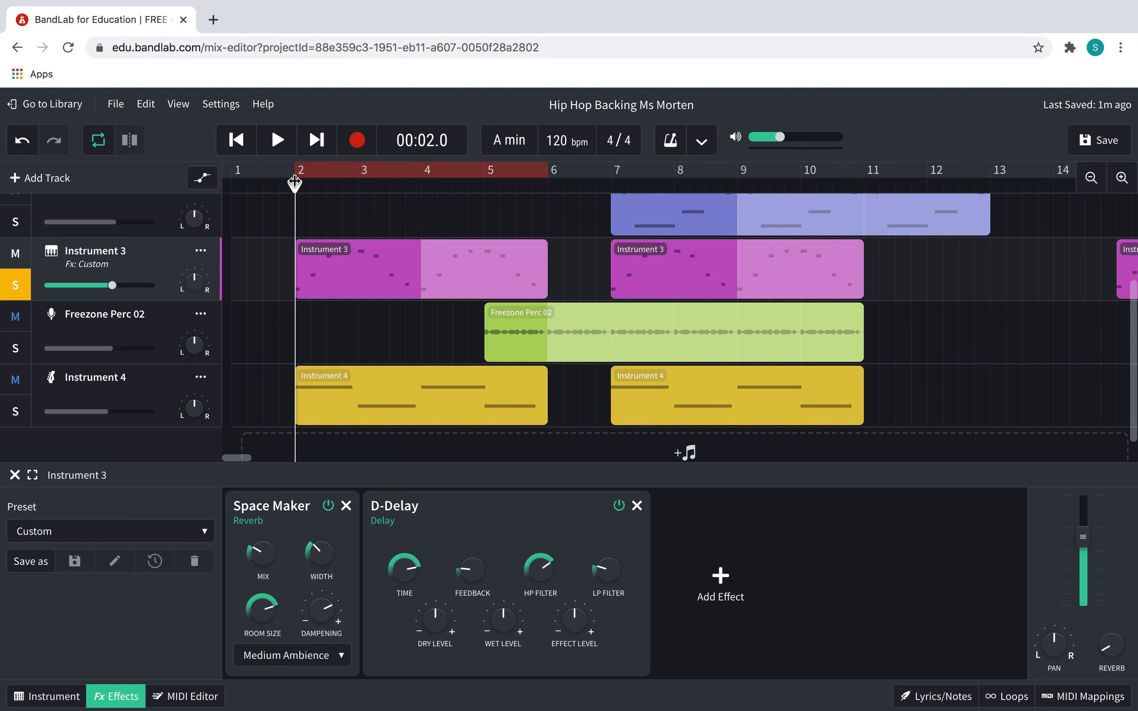
key("space")
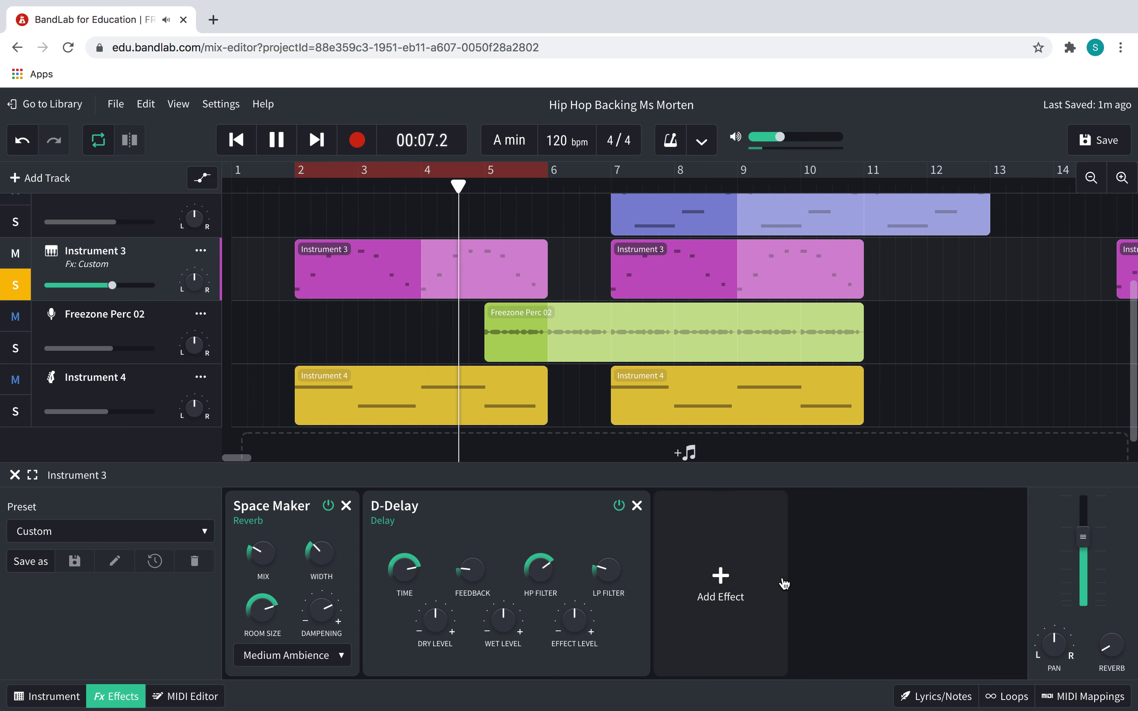
key("space")
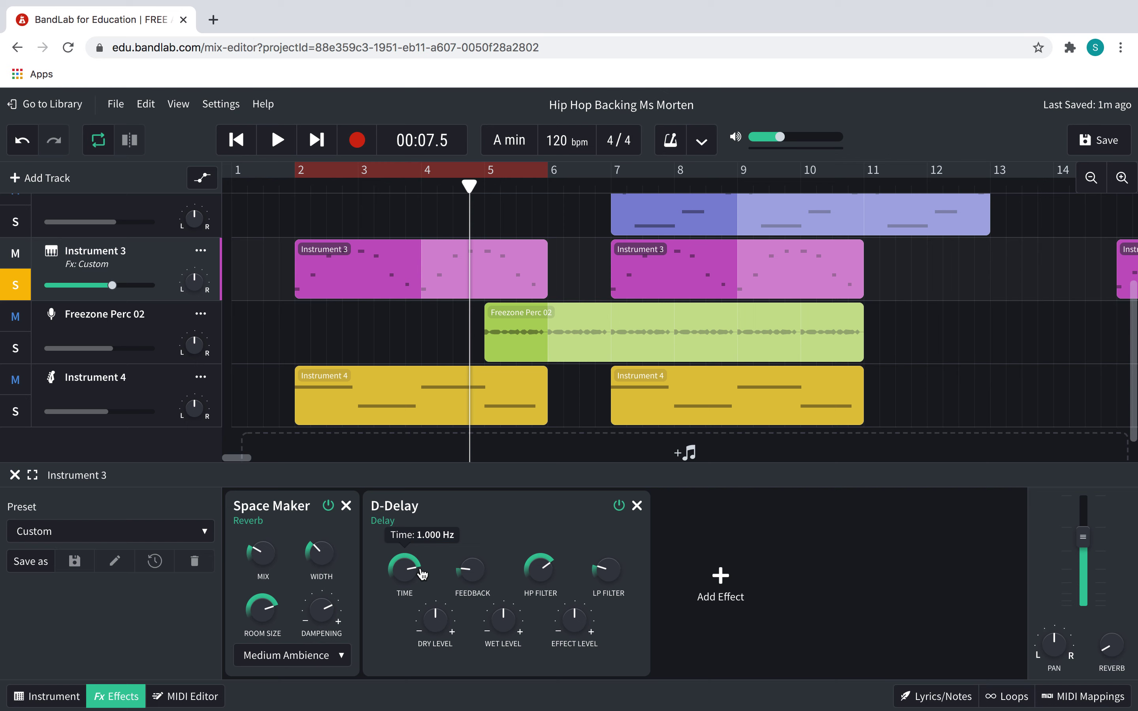
left_click_drag(421, 572, 447, 664)
left_click_drag(397, 283, 278, 229)
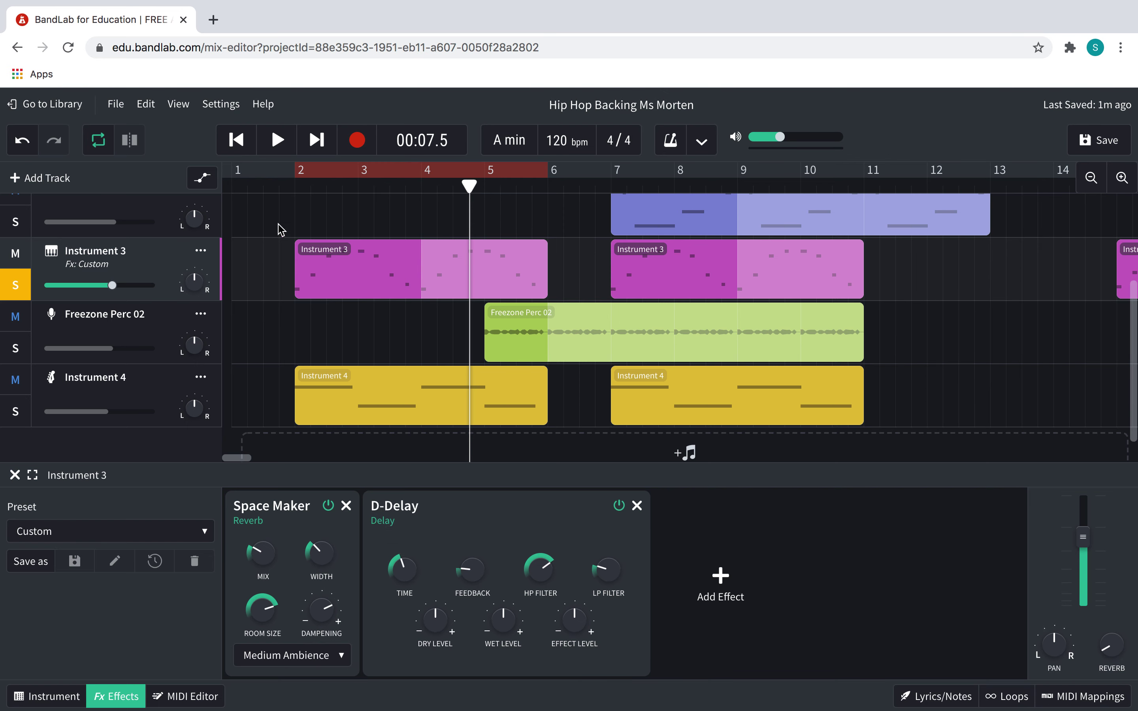
left_click(293, 186)
key("space")
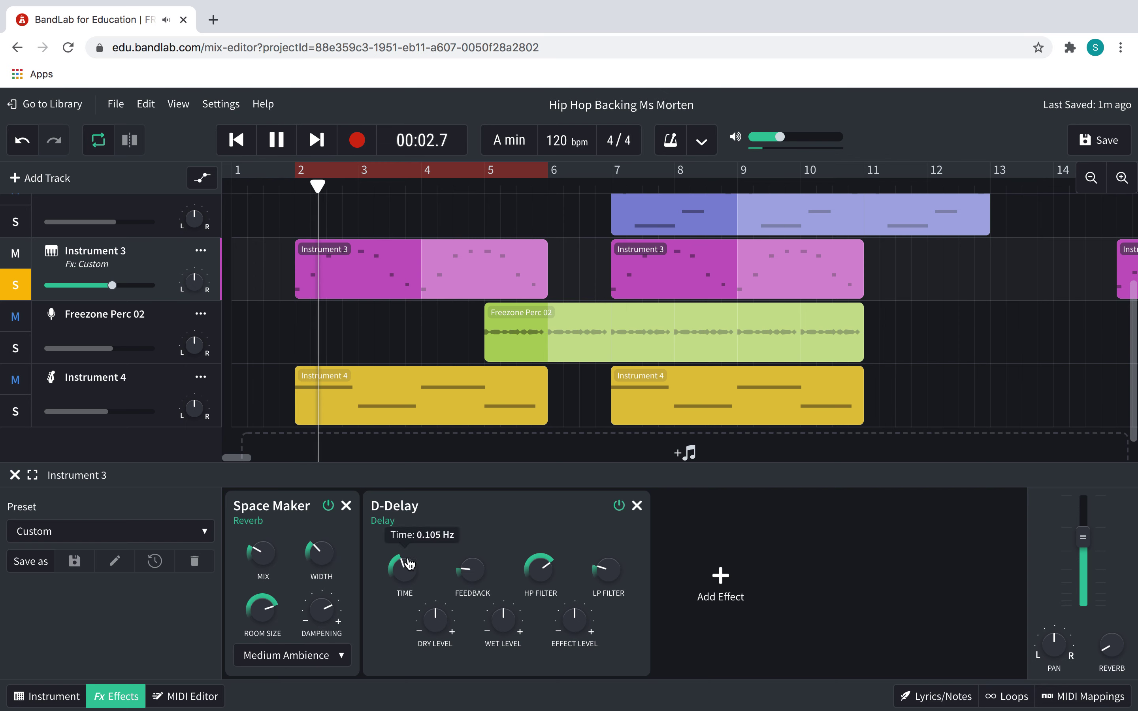
left_click_drag(404, 567, 438, 614)
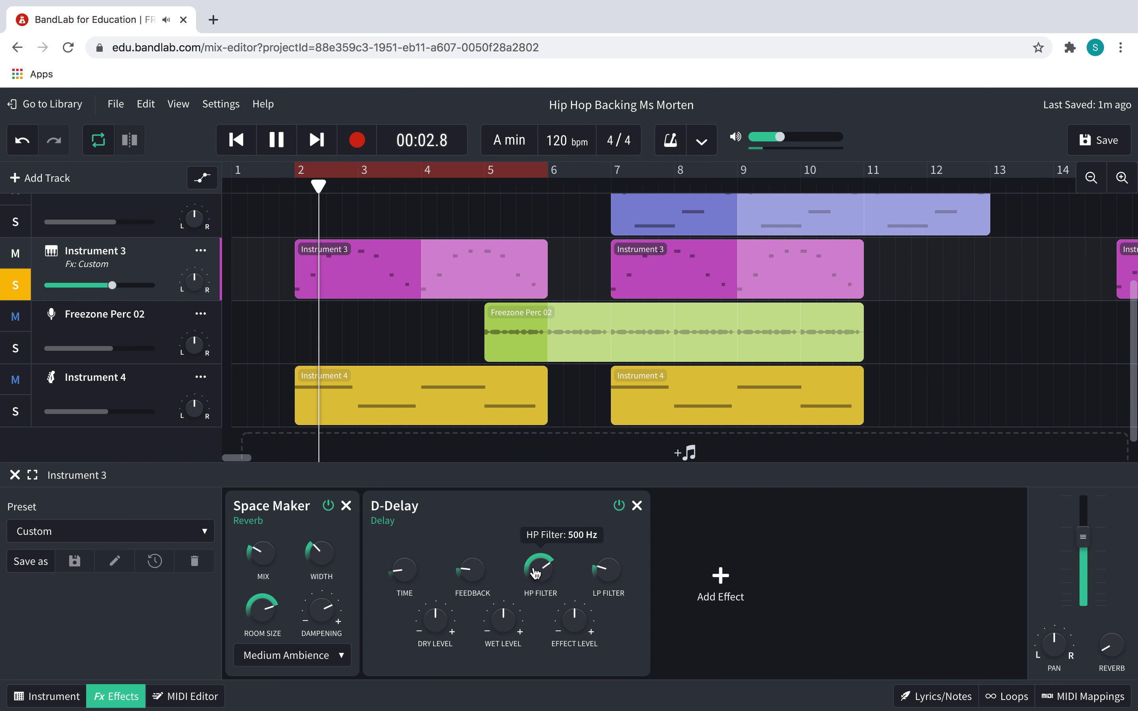
Raise the D-Delay wet level and effect level to +11 dB, then compare it bypassed and on
left_click_drag(501, 606, 466, 577)
mouse_move(574, 620)
left_mouse_down()
mouse_move(524, 512)
mouse_move(597, 654)
mouse_move(582, 606)
left_mouse_up()
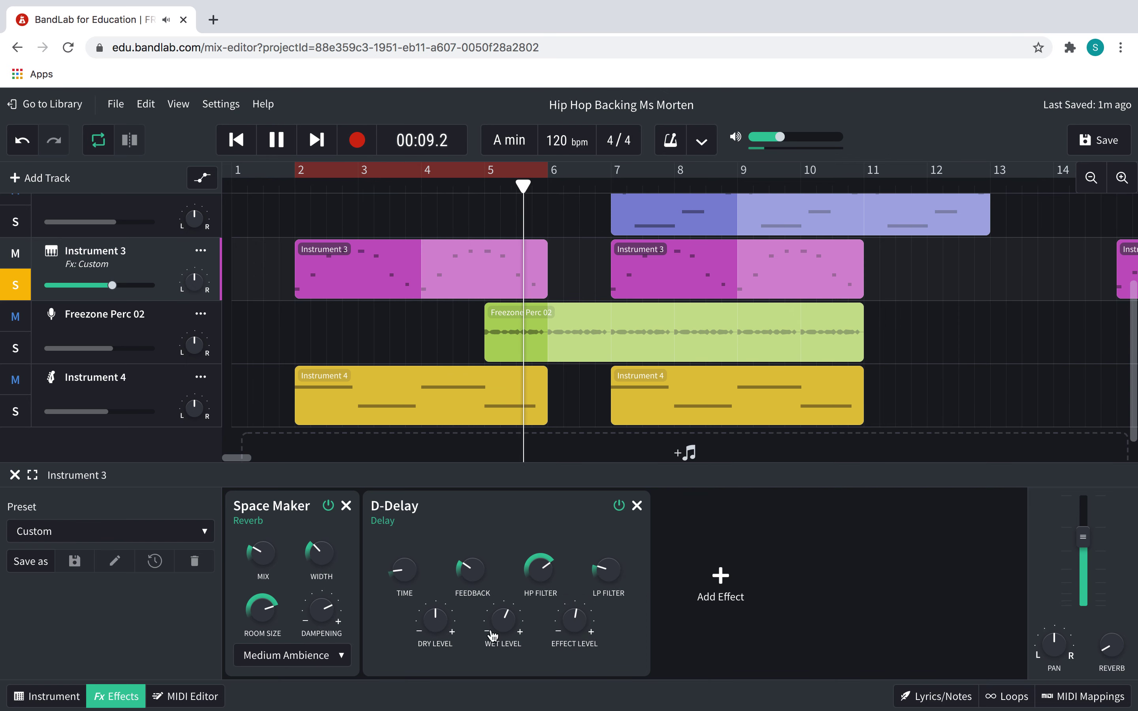
left_click(619, 506)
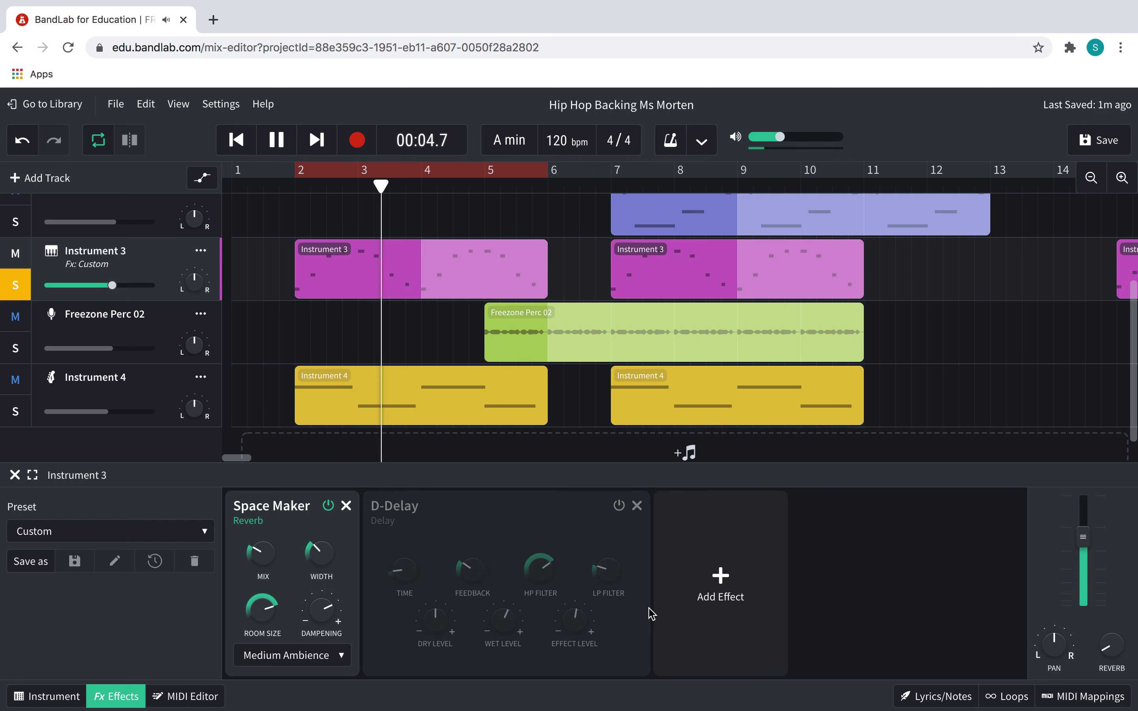
left_click(618, 505)
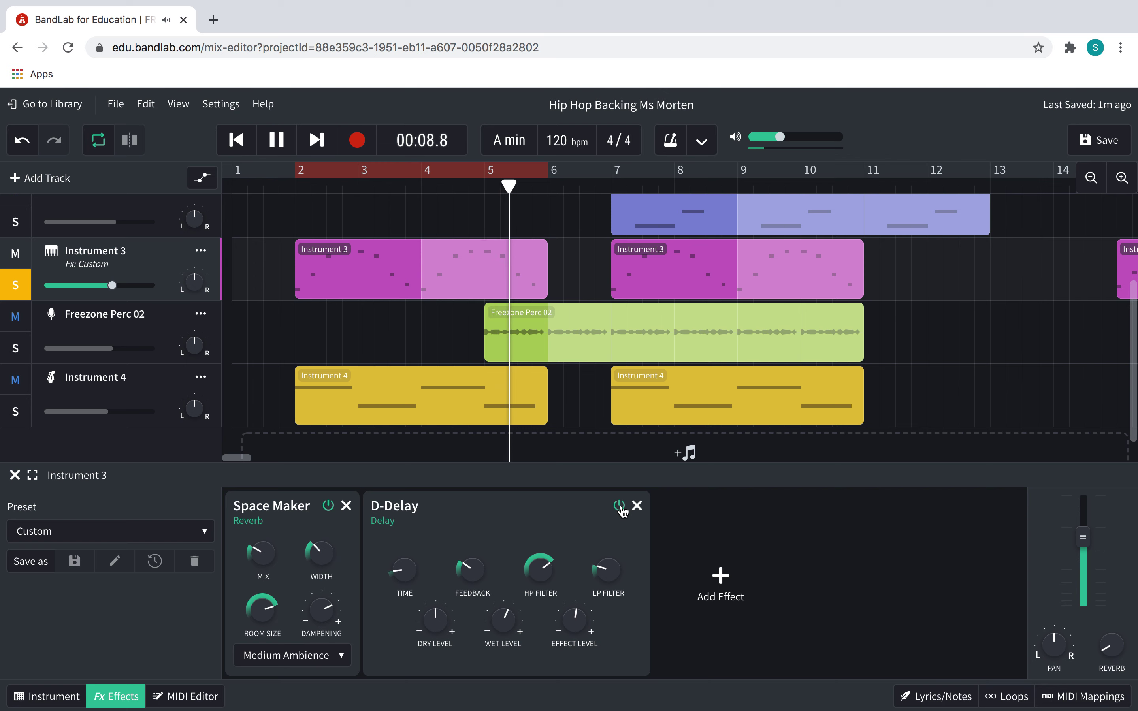
left_click(618, 506)
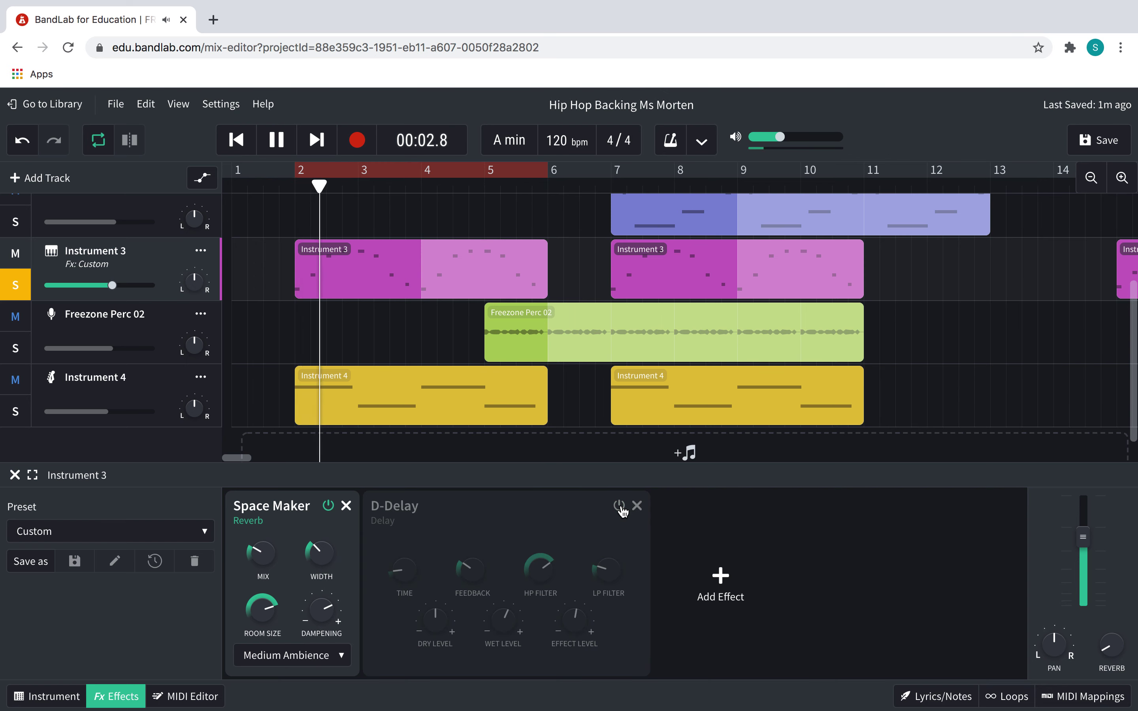
left_click(620, 507)
key("space")
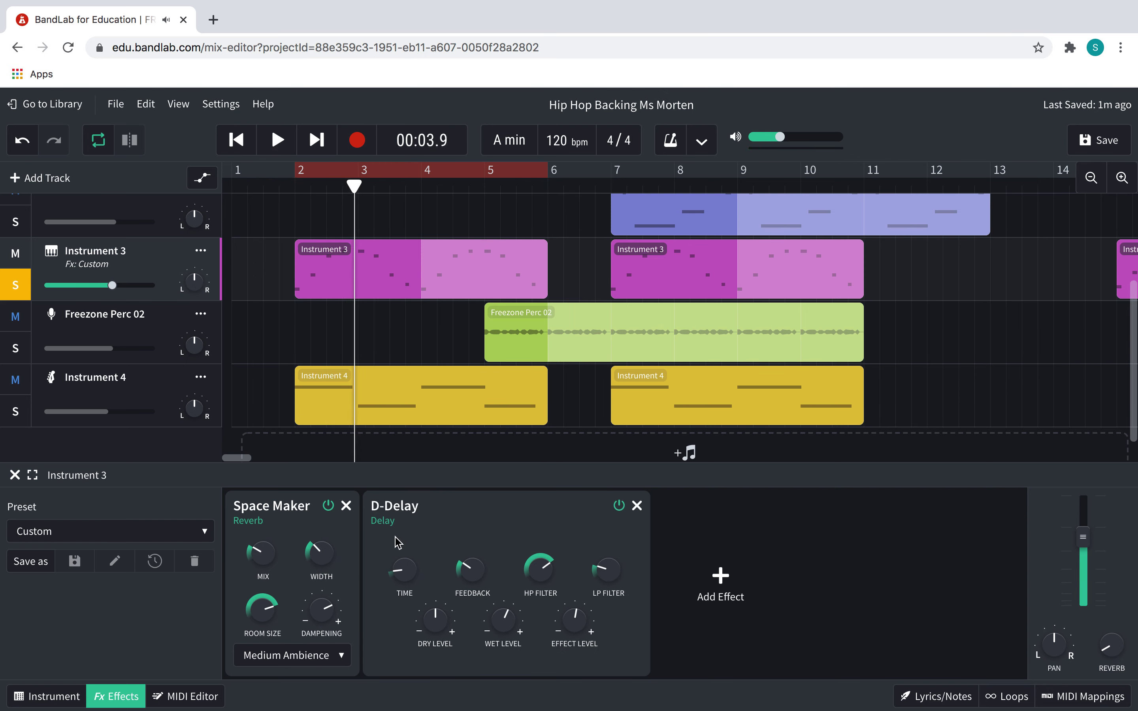
Add a Filter Echo delay to Instrument 3 and bypass the D-Delay, playing from bar 2
left_click(722, 602)
mouse_move(678, 610)
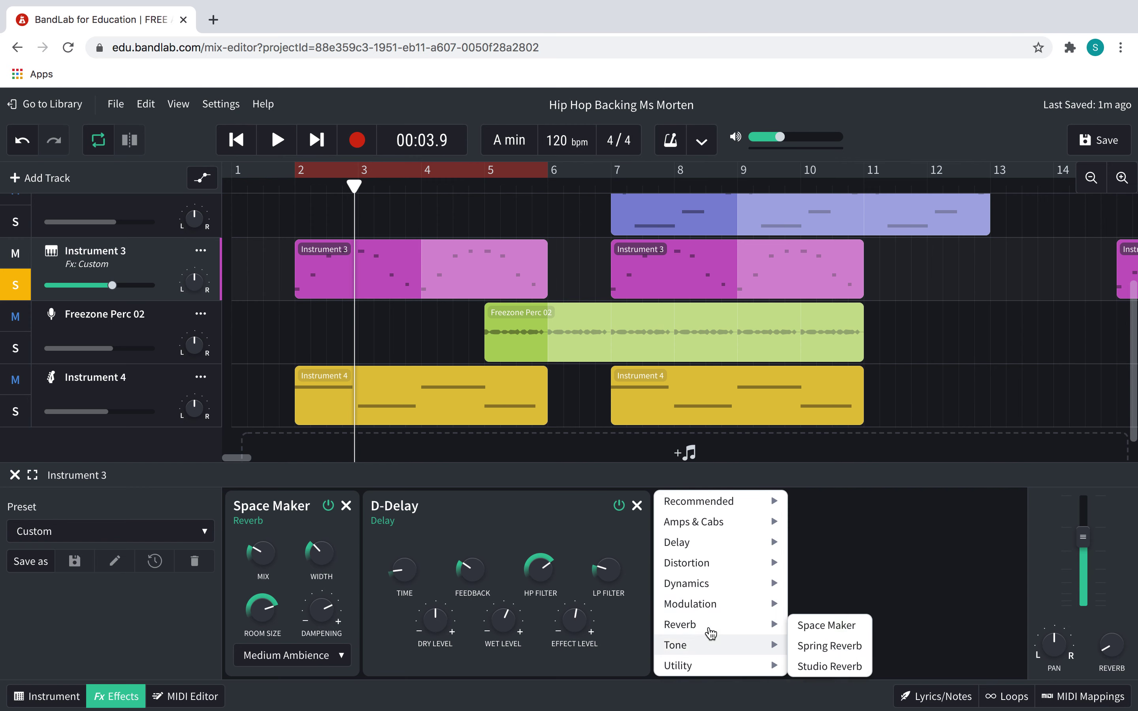
mouse_move(708, 544)
left_click(821, 563)
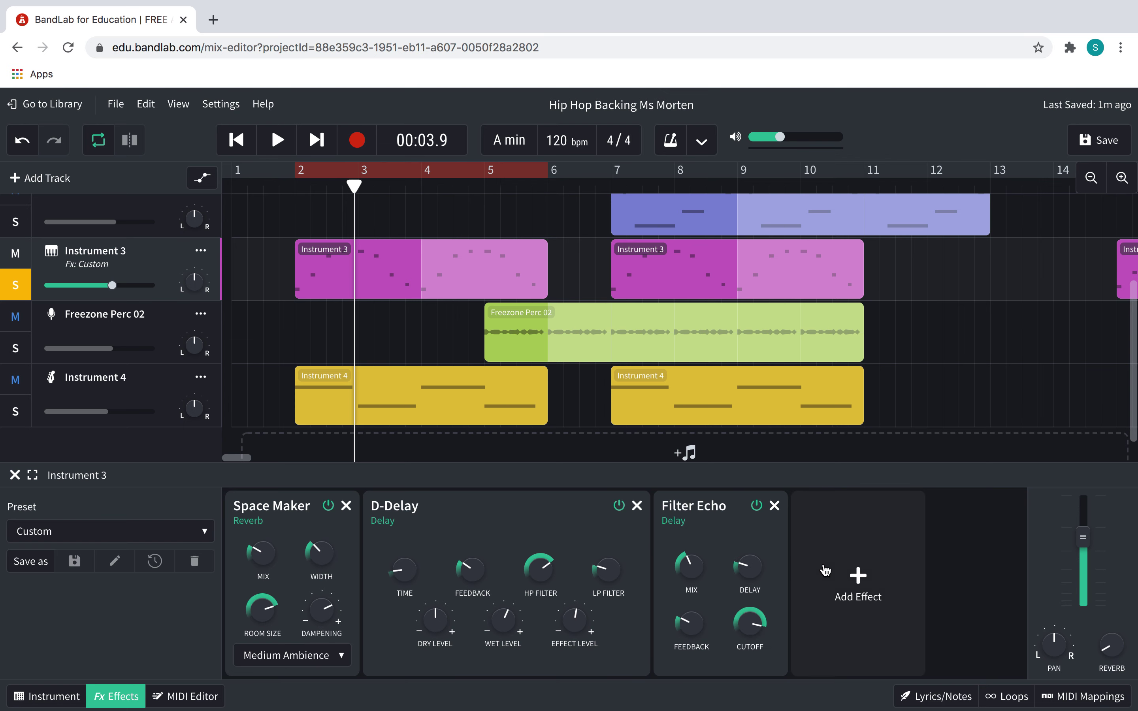
left_click(619, 506)
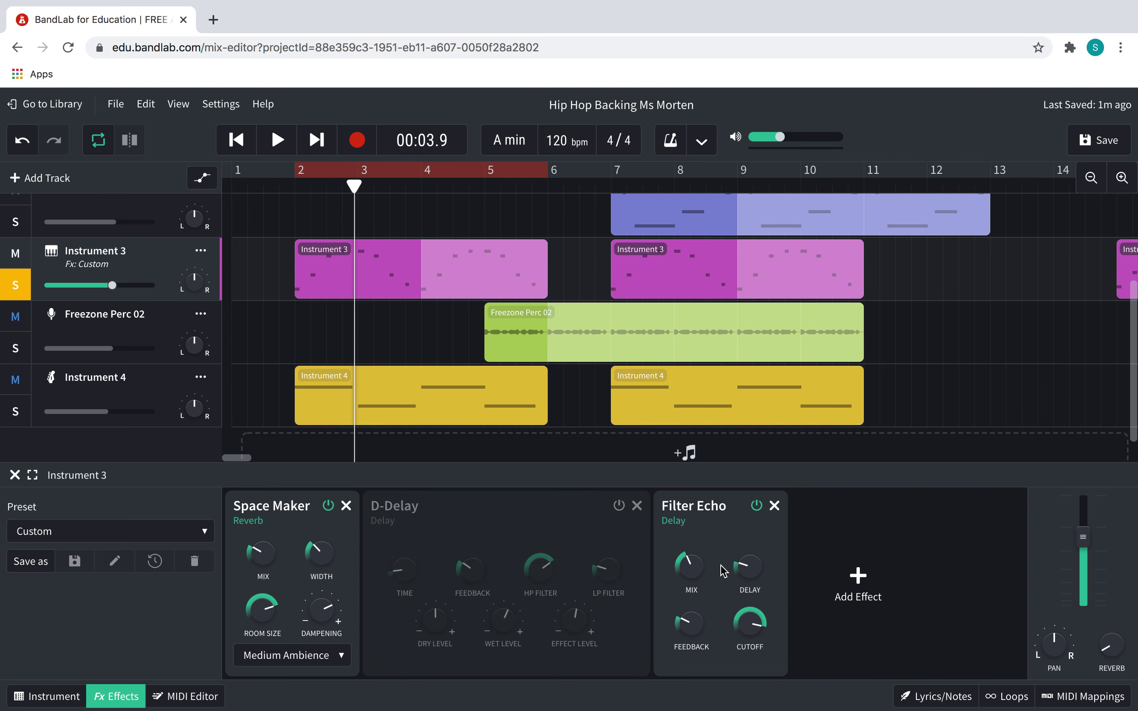
left_click(297, 188)
key("space")
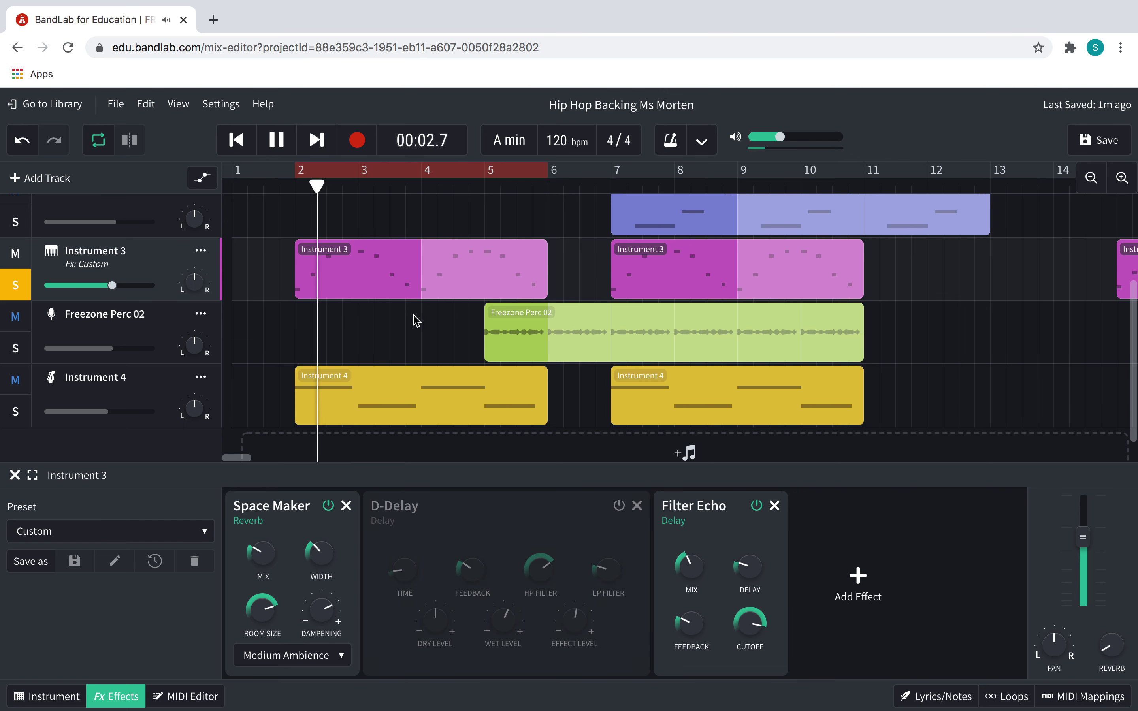
key("space")
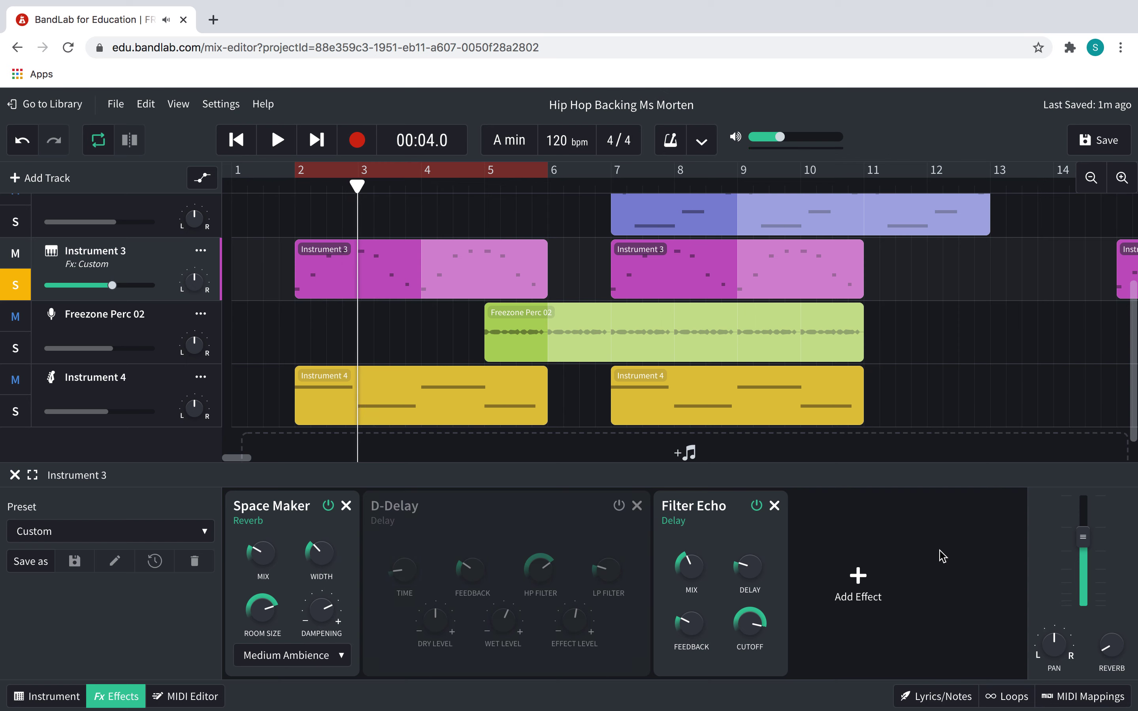
Lower the Filter Echo cutoff to about 6698 Hz and its feedback to 17%
mouse_move(684, 618)
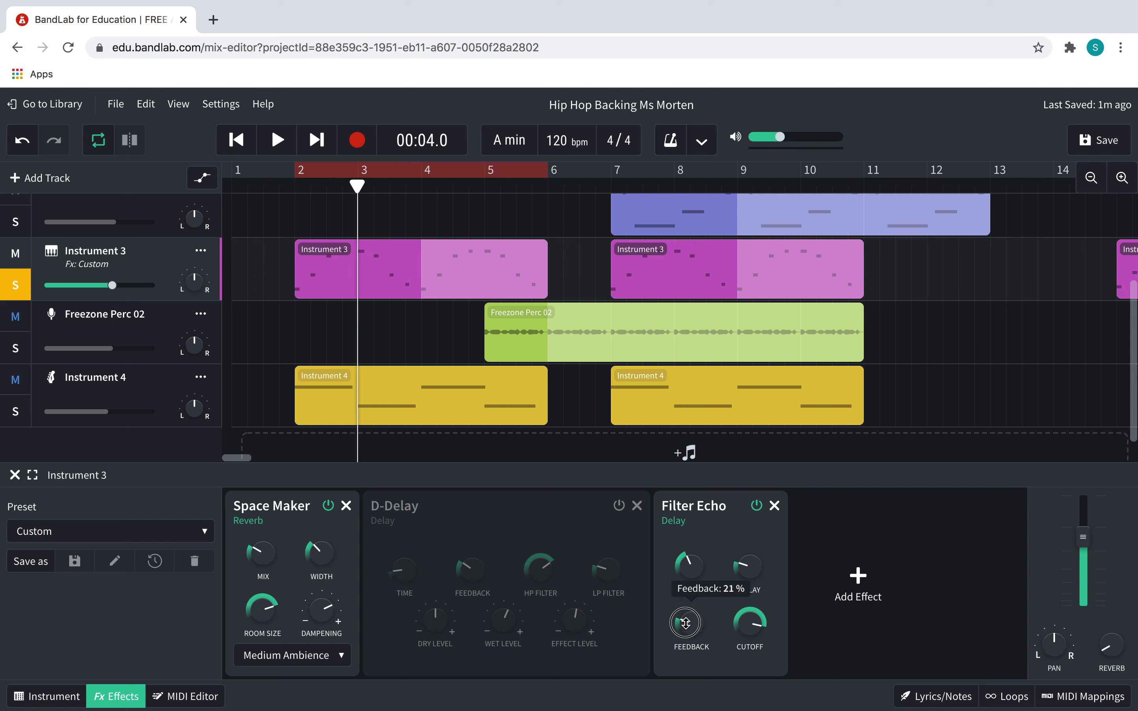
mouse_move(744, 565)
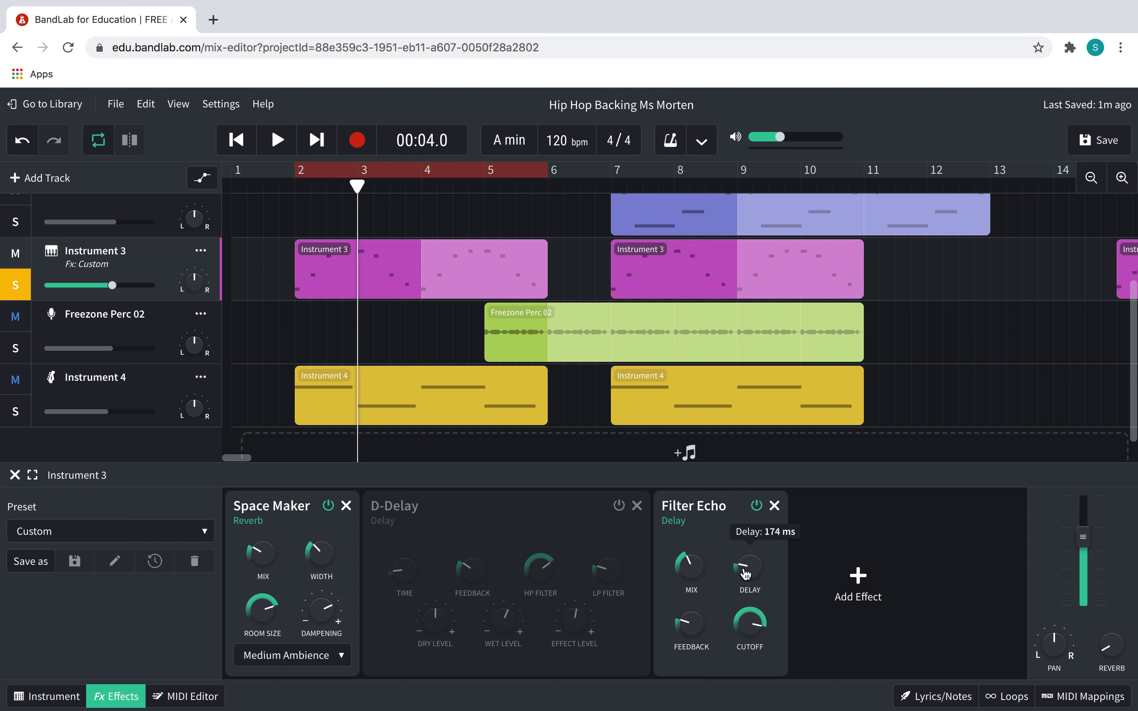
left_click(296, 182)
key("space")
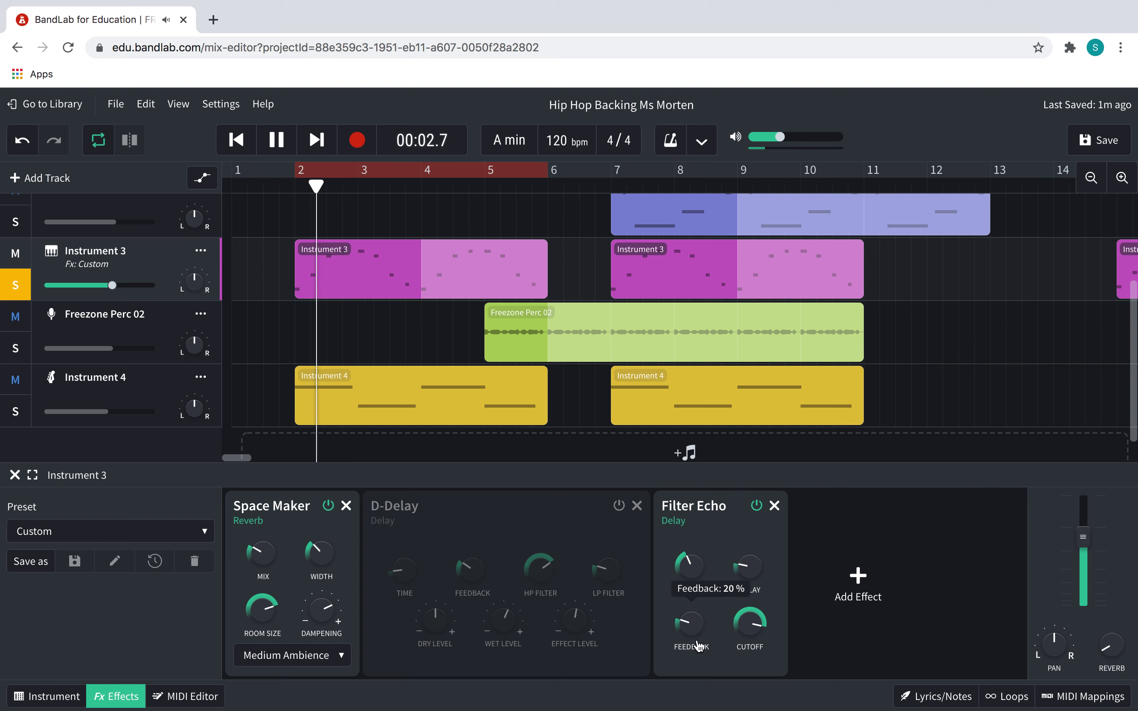
mouse_move(765, 633)
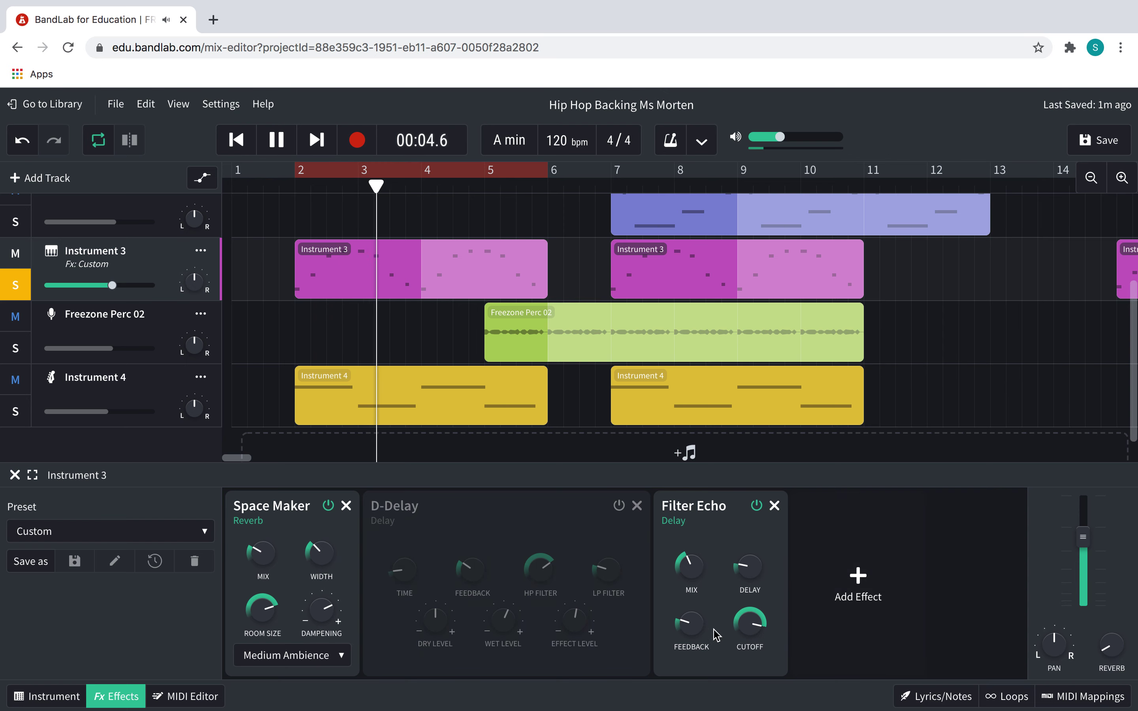
left_click_drag(755, 623, 744, 580)
left_click_drag(680, 625, 688, 629)
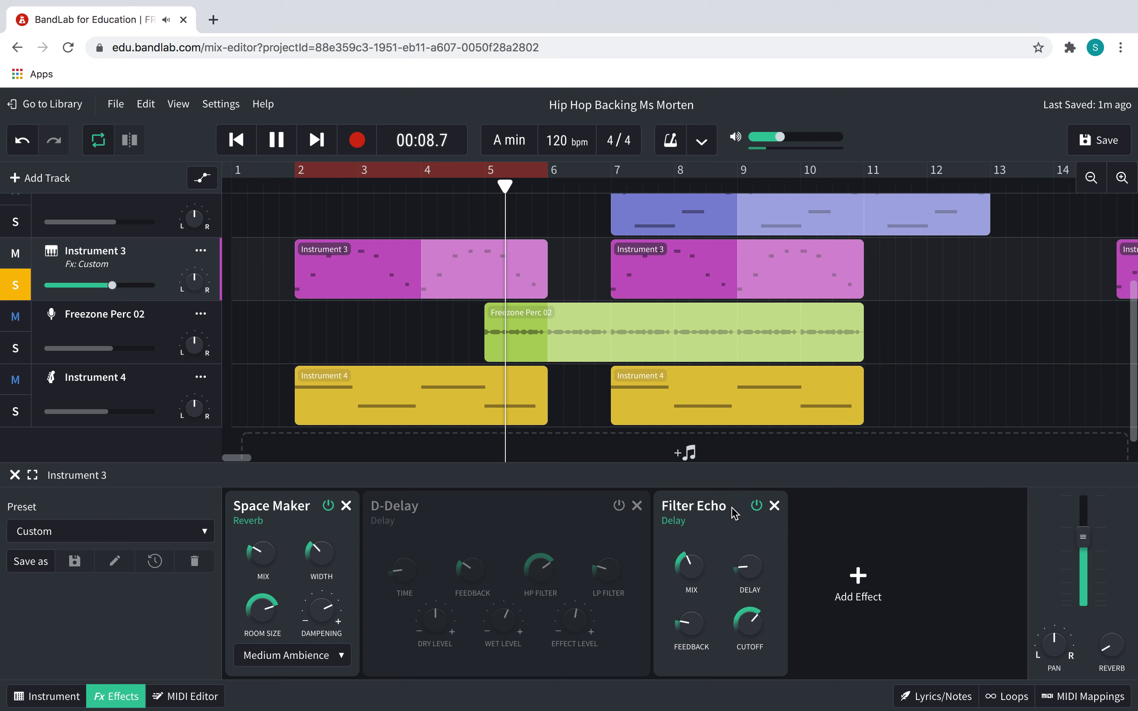
Bypass Filter Echo and enable D-Delay to hear the D-Delay alone
key("space")
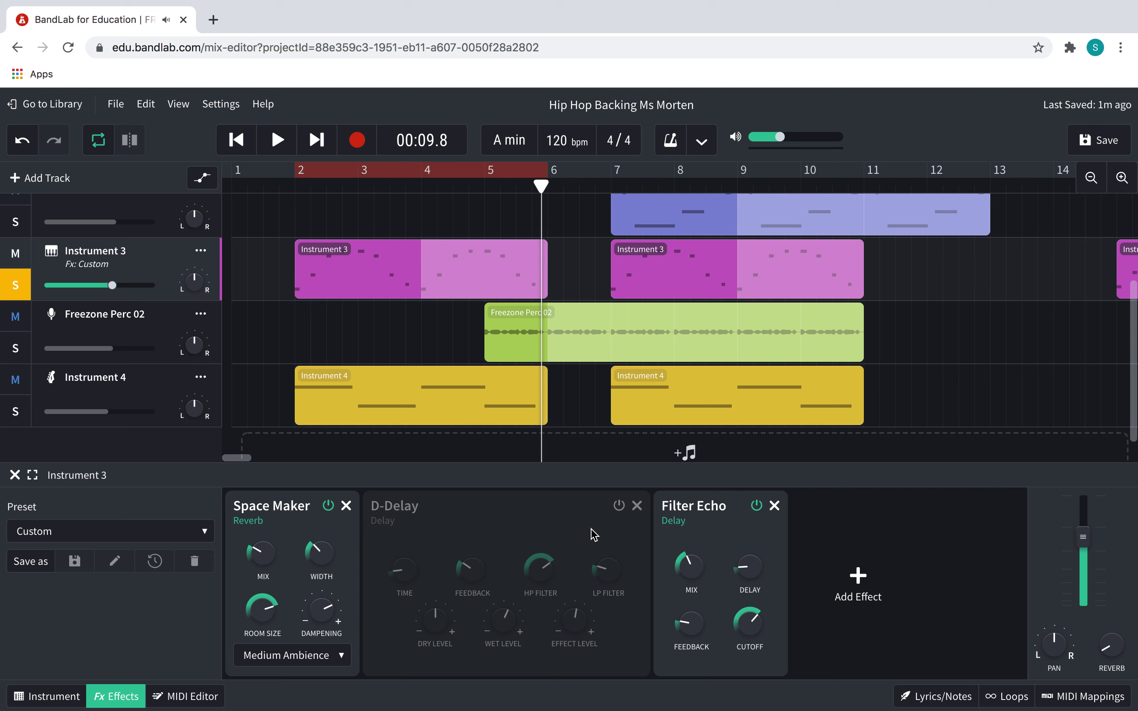
left_click(756, 508)
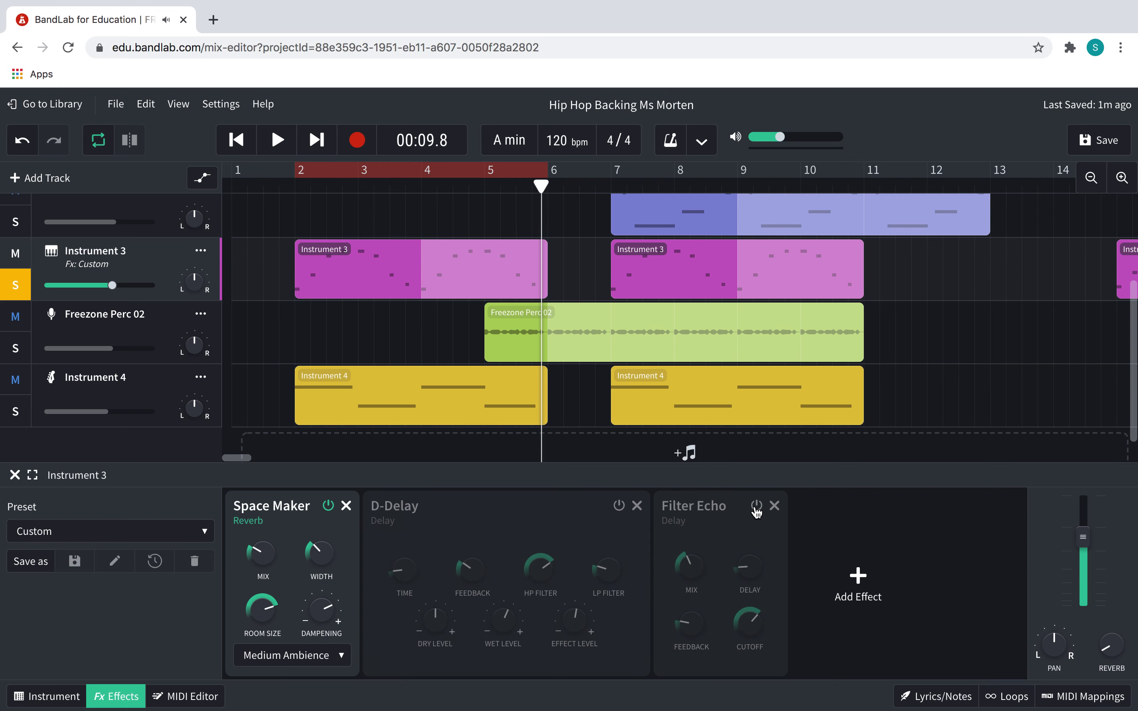
left_click(619, 508)
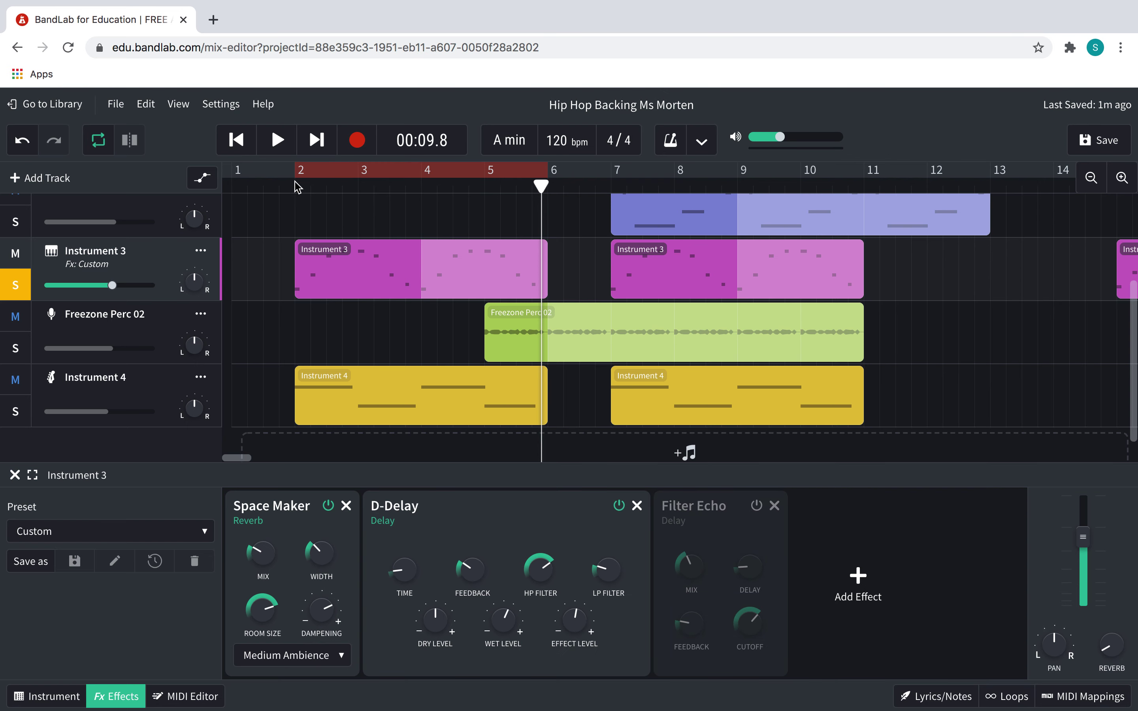
key("space")
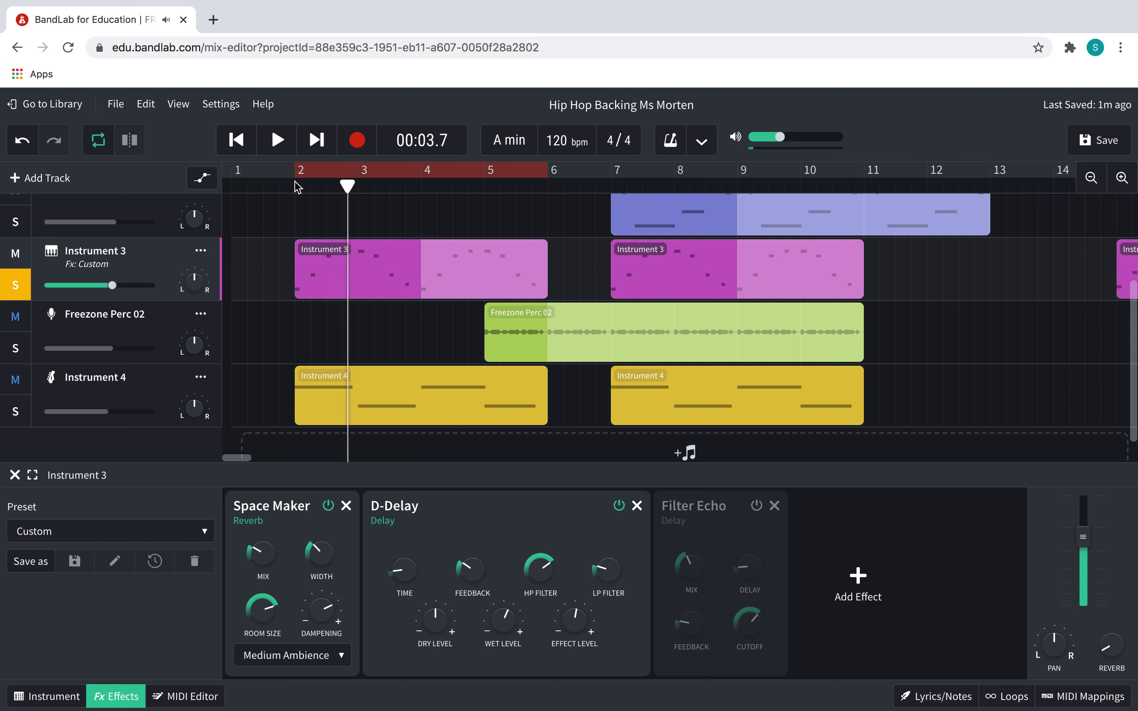
Re-enable Filter Echo, bypass D-Delay, and move Filter Echo ahead of D-Delay
left_click(620, 506)
left_click(753, 507)
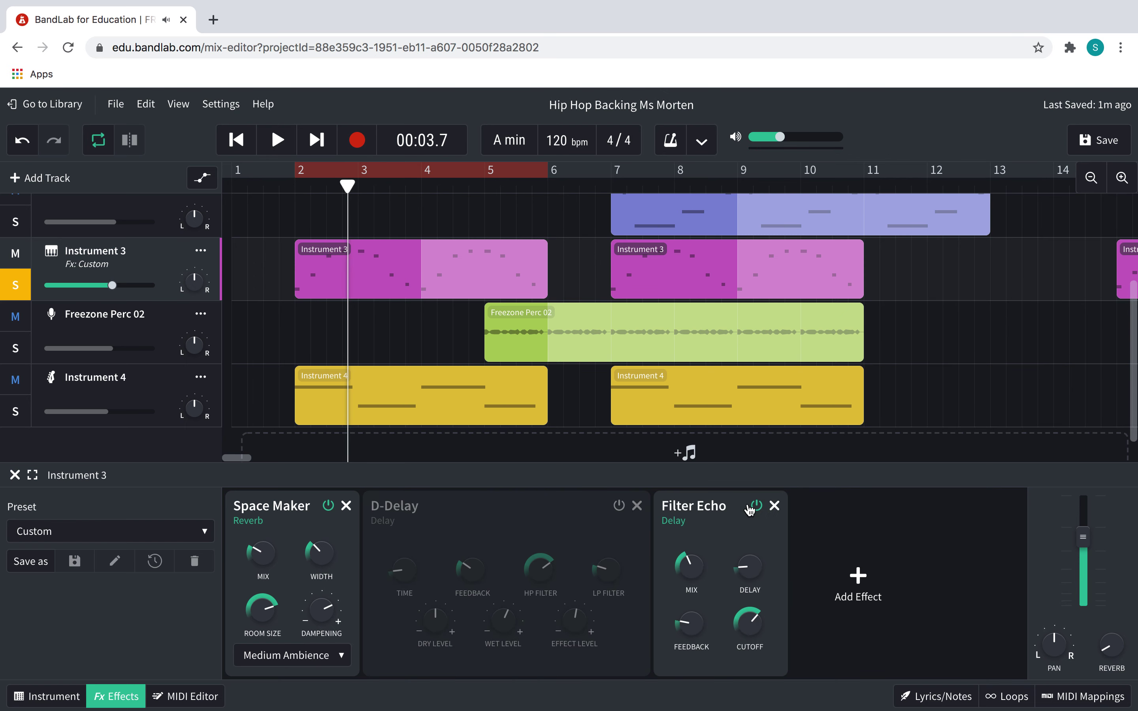
left_click(300, 190)
key("space")
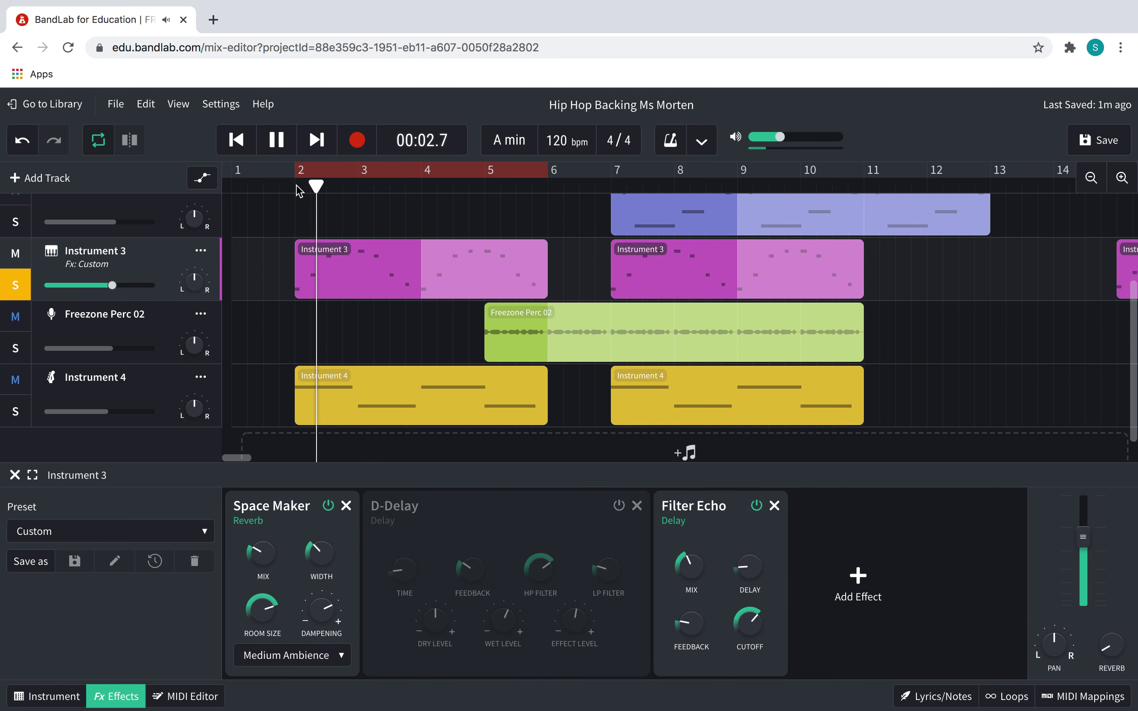
key("space")
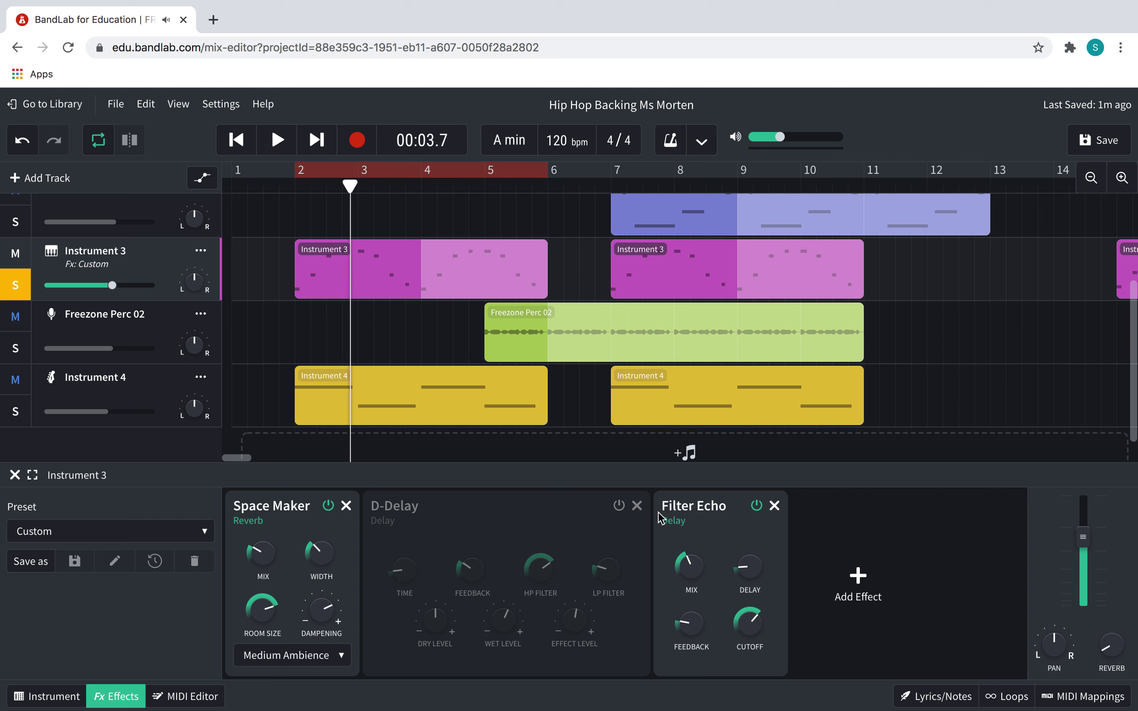
left_click_drag(702, 522, 432, 536)
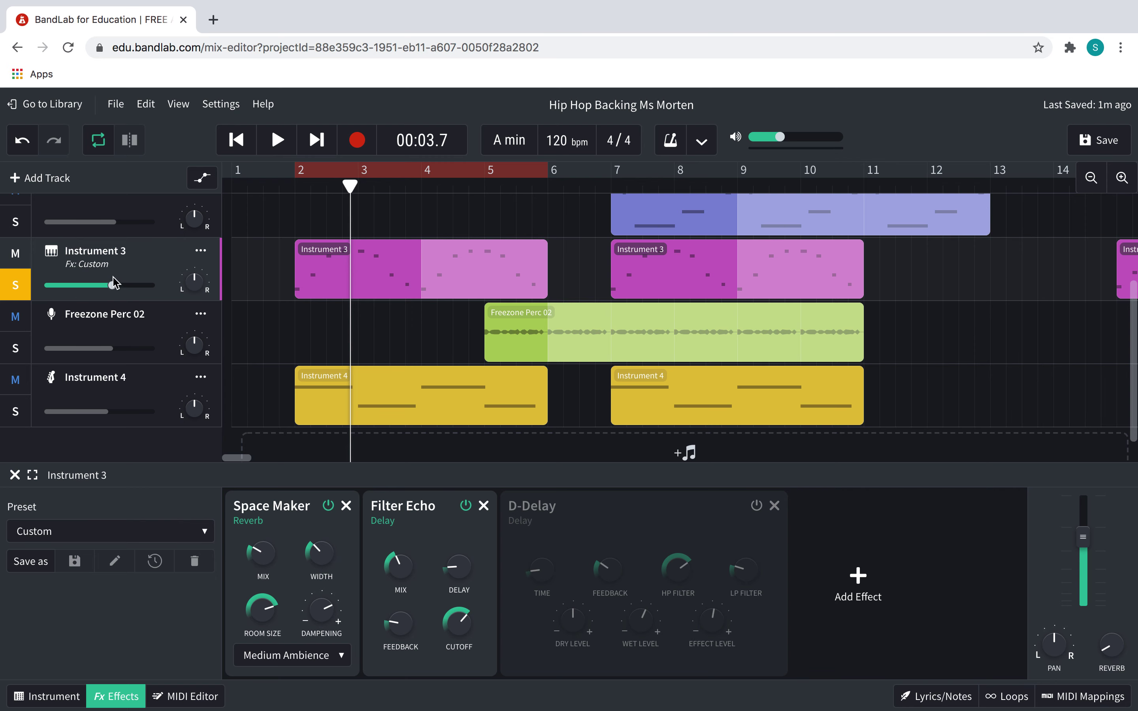
Switch Instrument 3 to the Percussion category's Marimba and play from bar 2
left_click(45, 702)
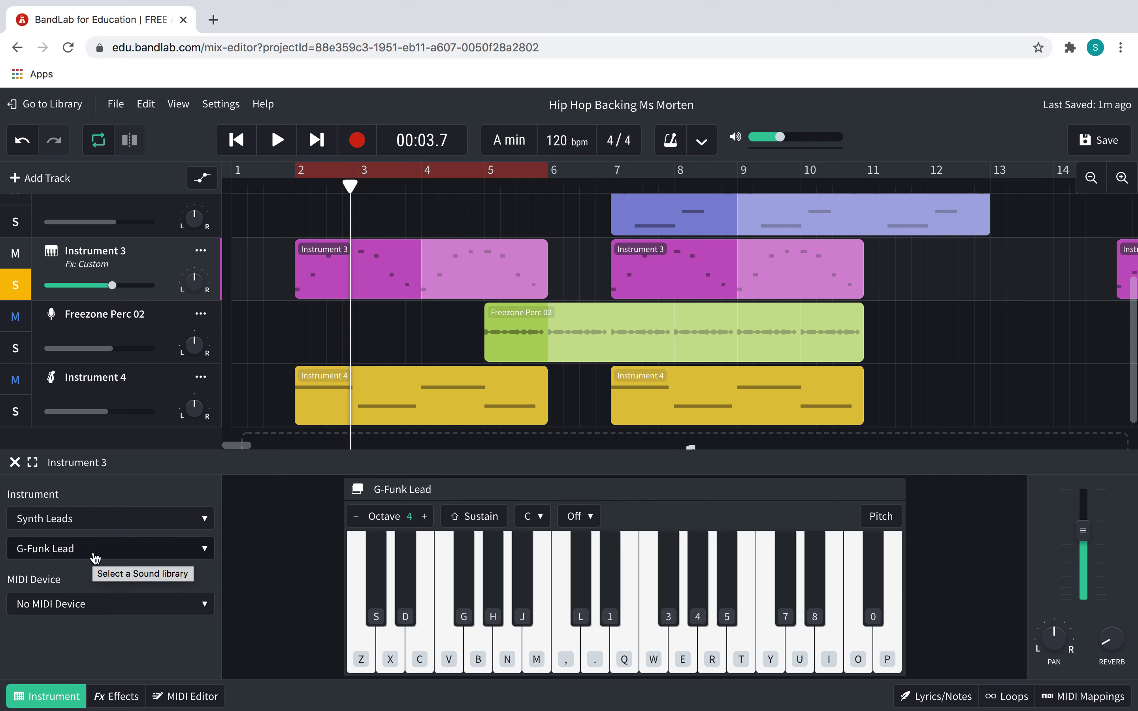
left_click(86, 518)
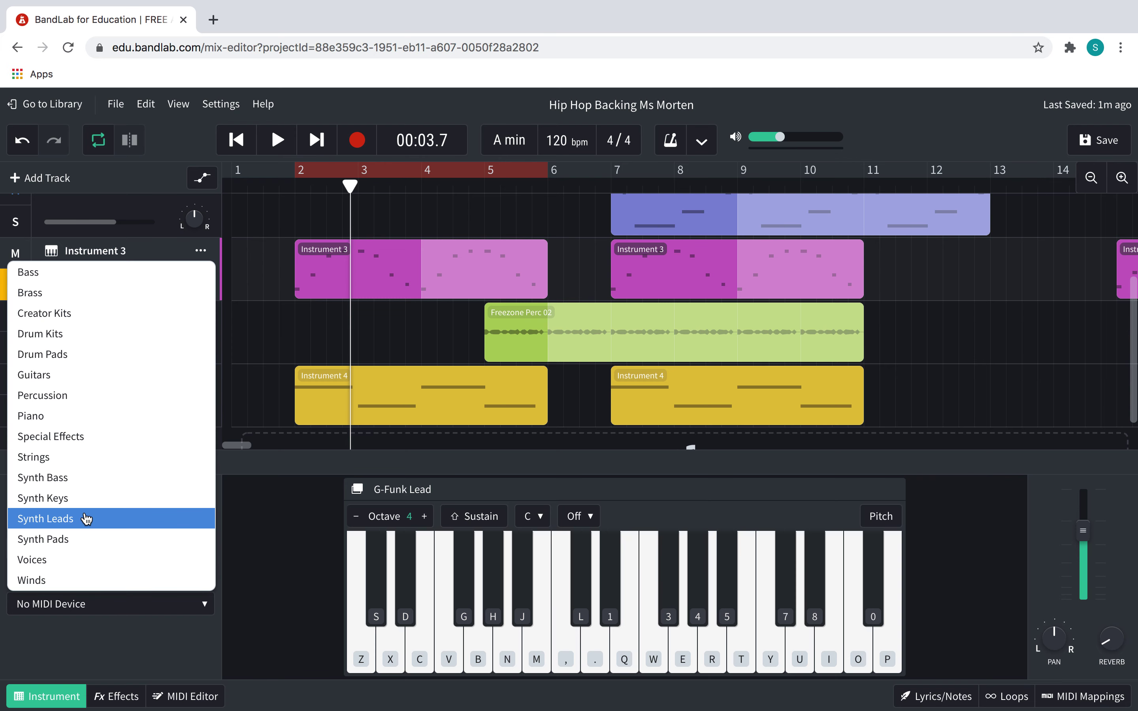
left_click(97, 404)
left_click(81, 548)
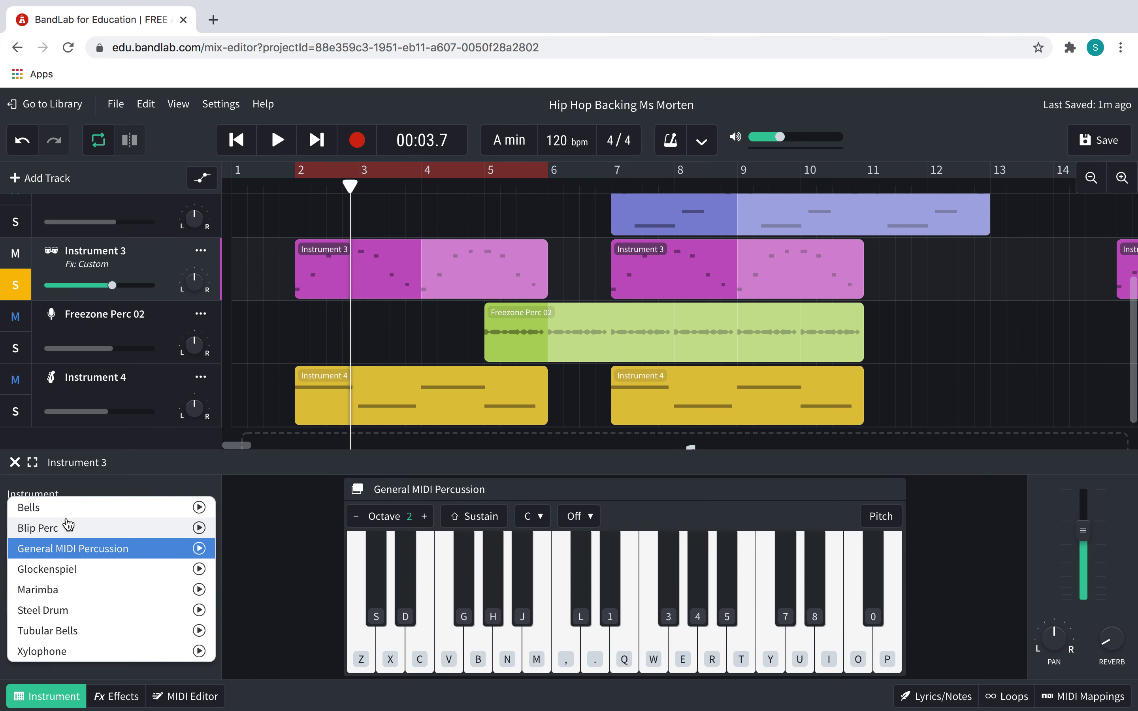
left_click(64, 586)
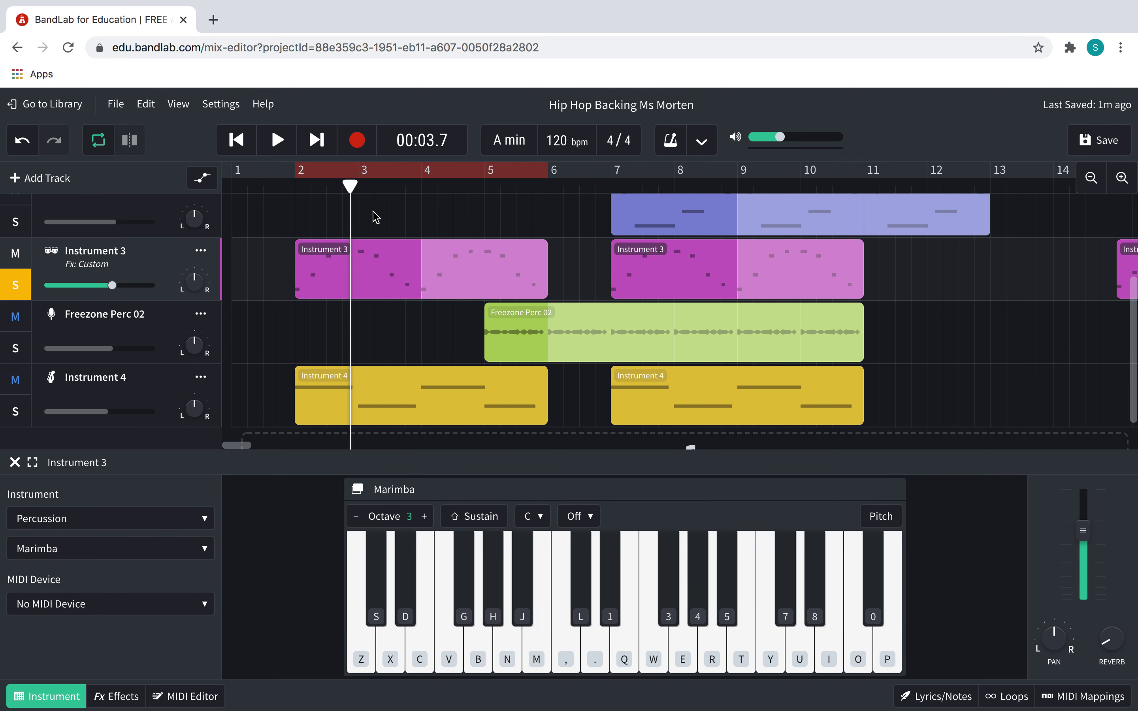
left_click(292, 184)
key("space")
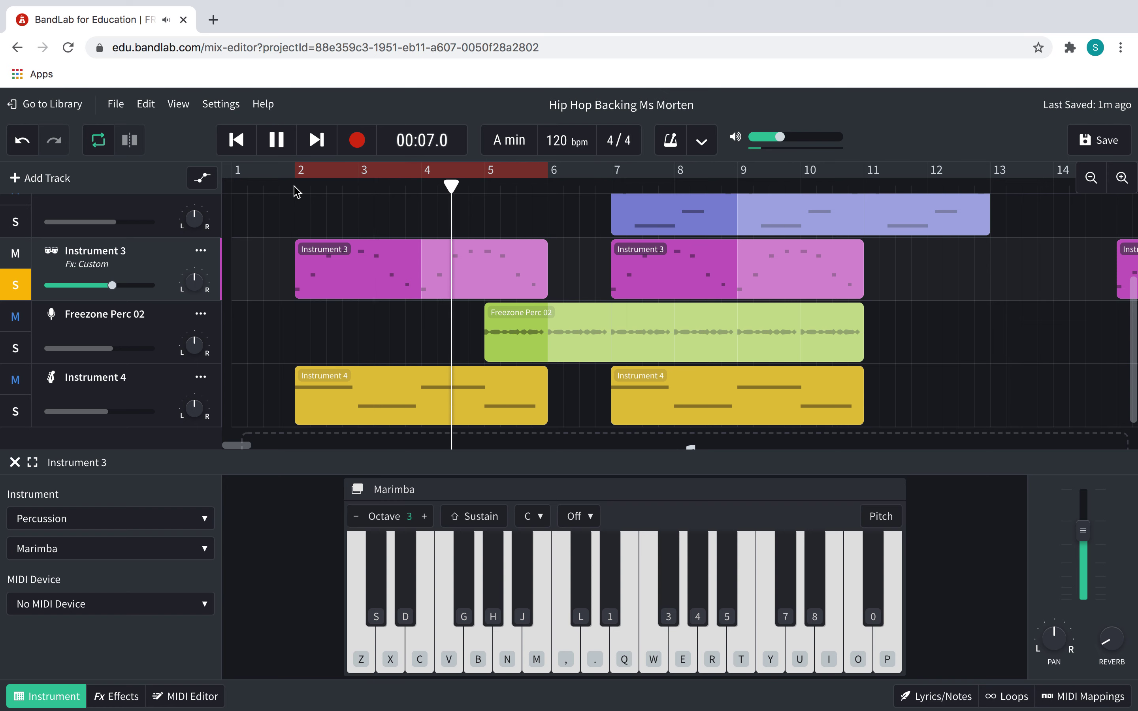
Stop playback, raise Instrument 3 to +1.7 dB and unsolo it, then select Instrument 4's Deep House bass
key("space")
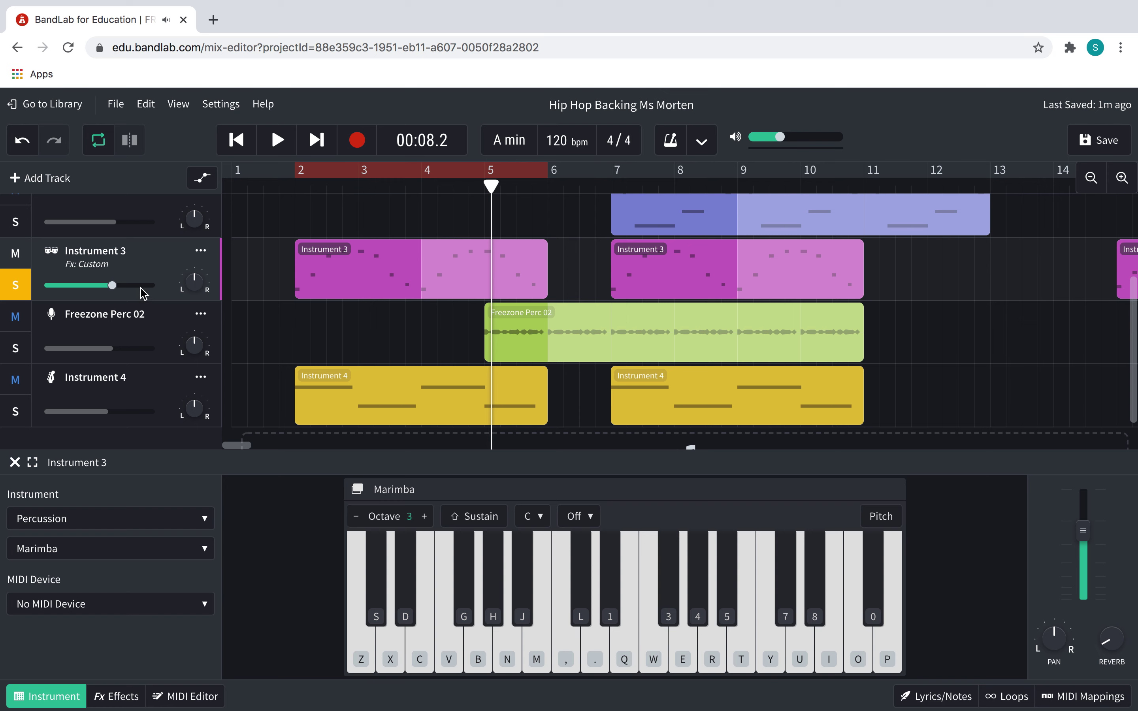
left_click_drag(113, 285, 132, 292)
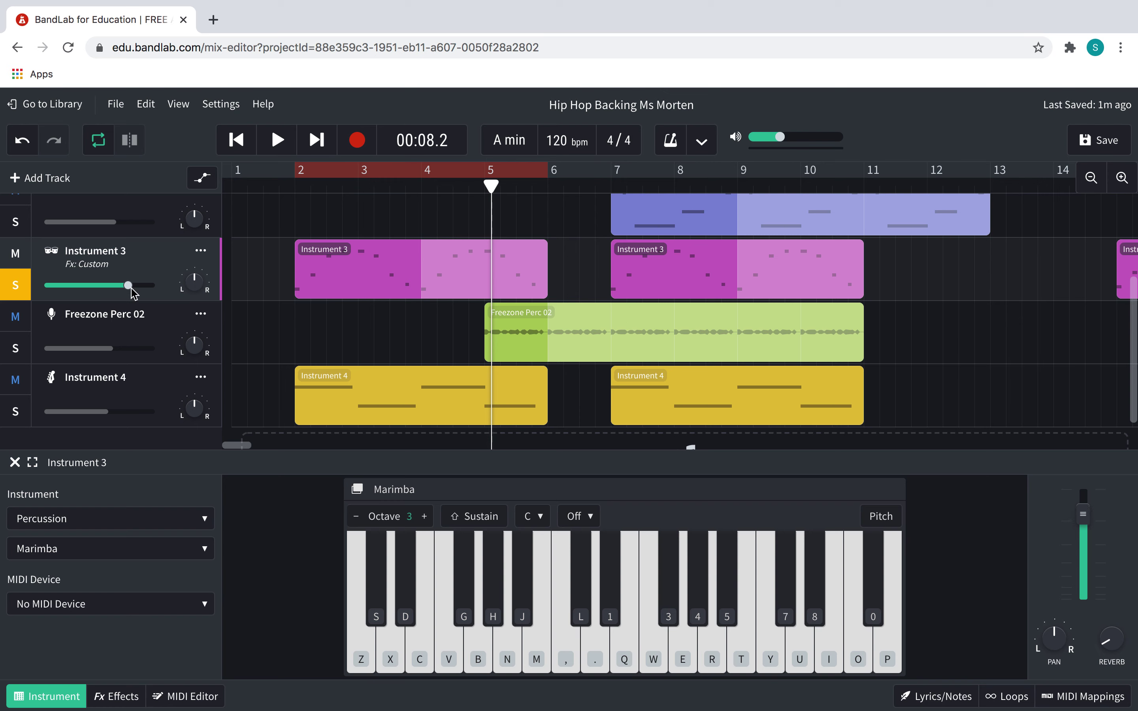
left_click(20, 284)
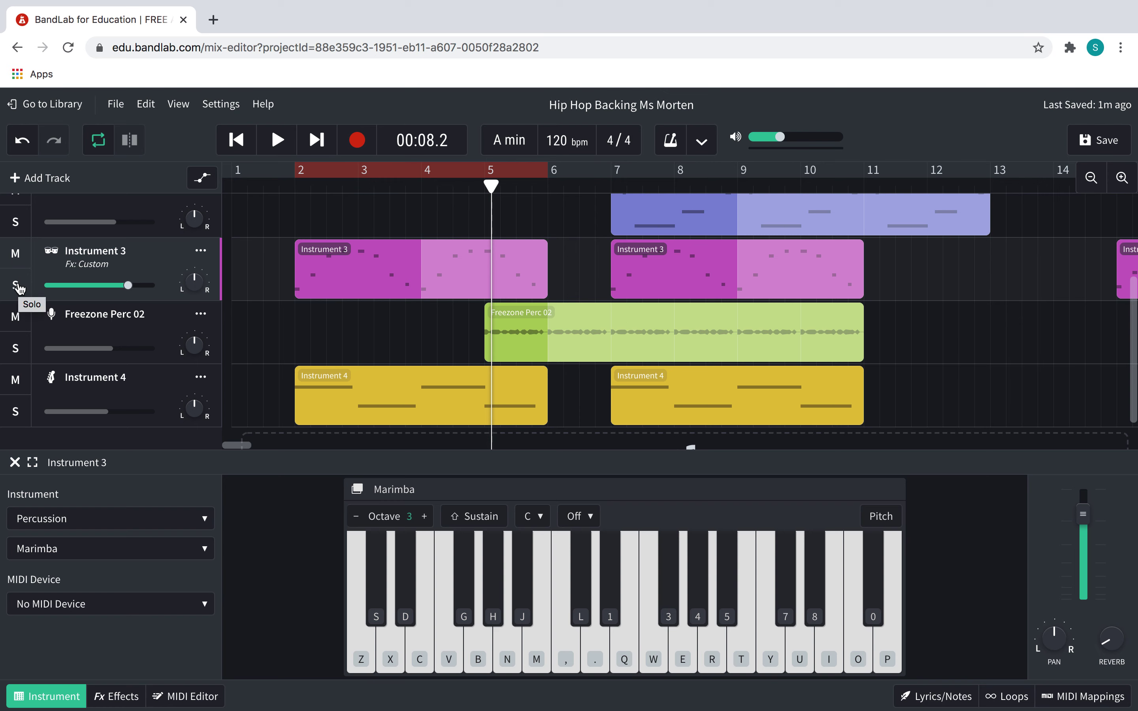
mouse_move(74, 415)
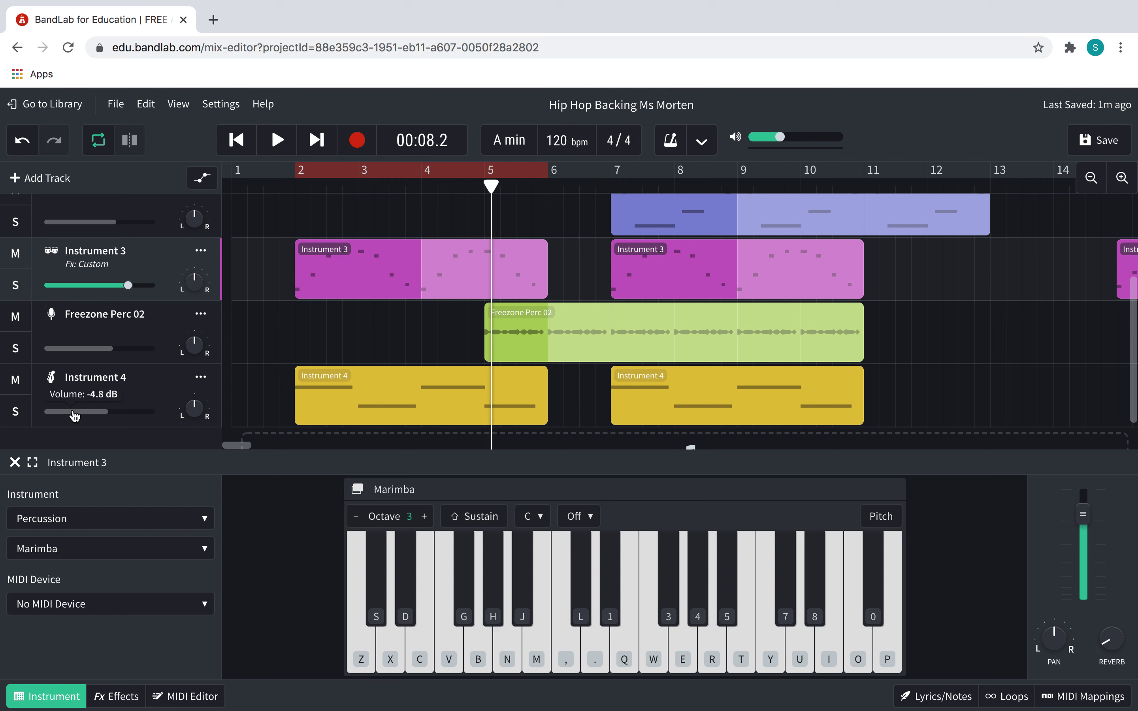
left_click(132, 382)
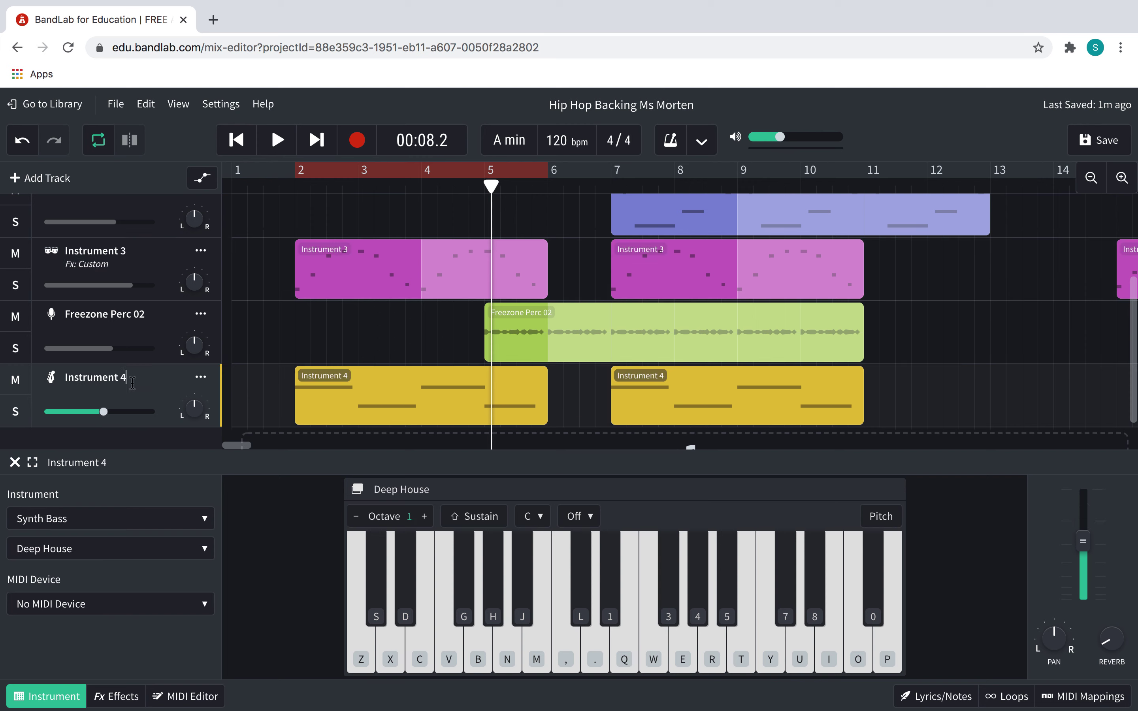
Add the Reverb > Space Maker effect to Instrument 4's effects chain
double_click(337, 384)
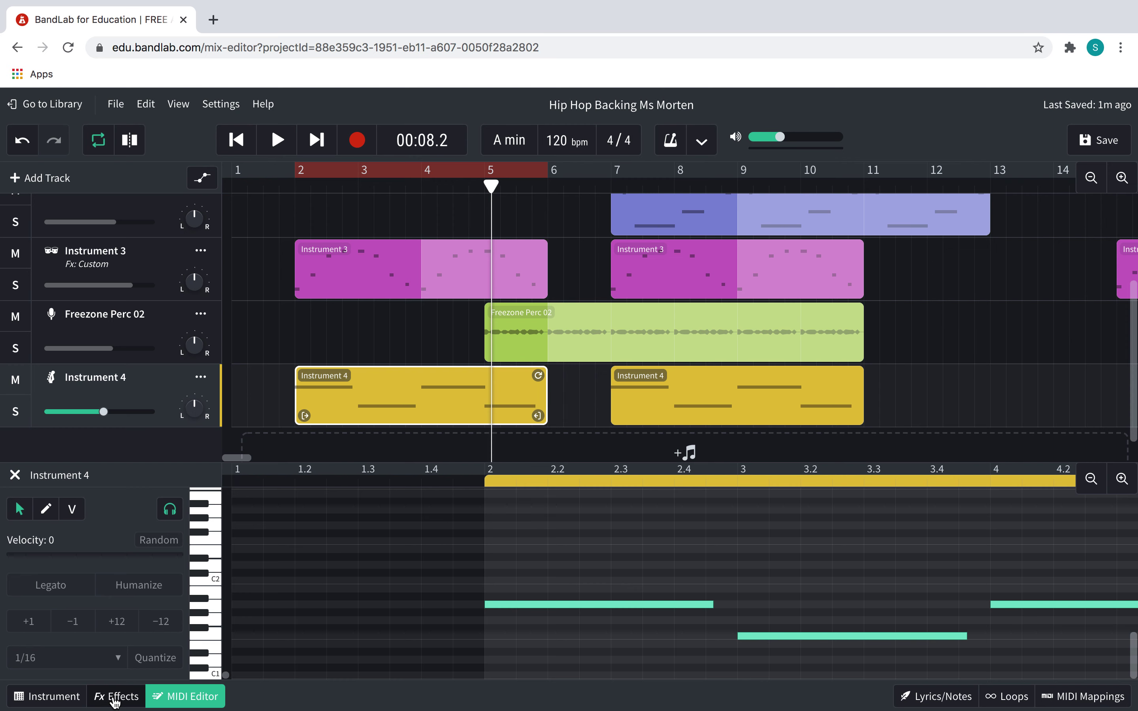
left_click(121, 699)
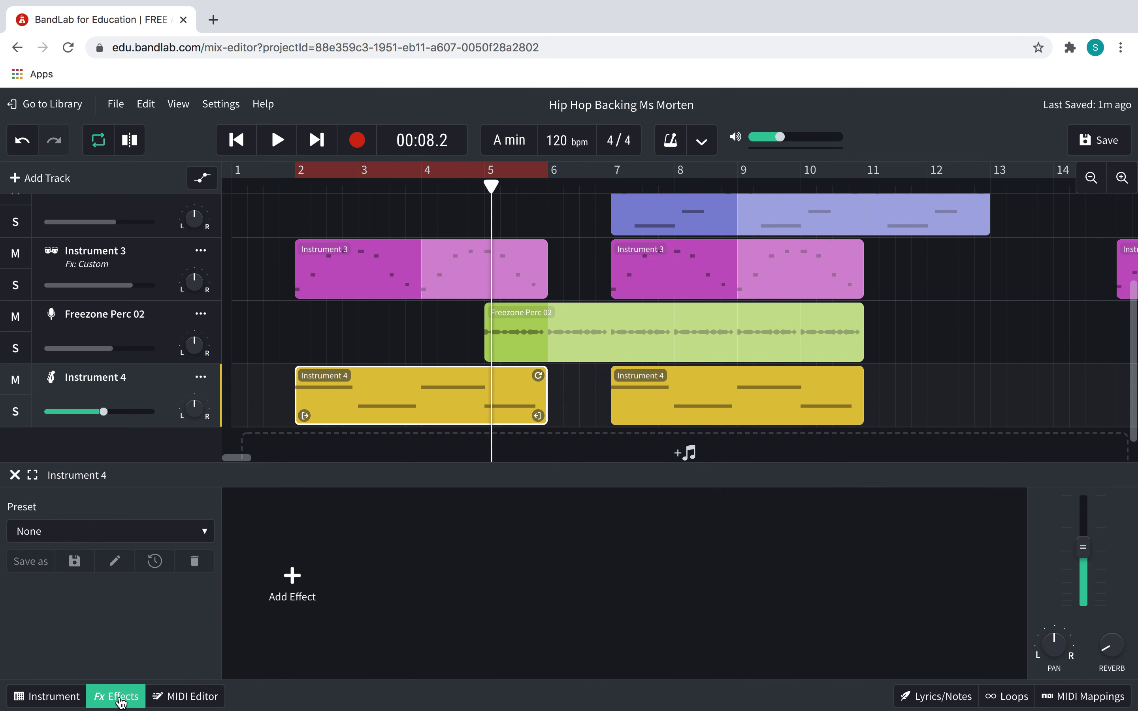
left_click(275, 609)
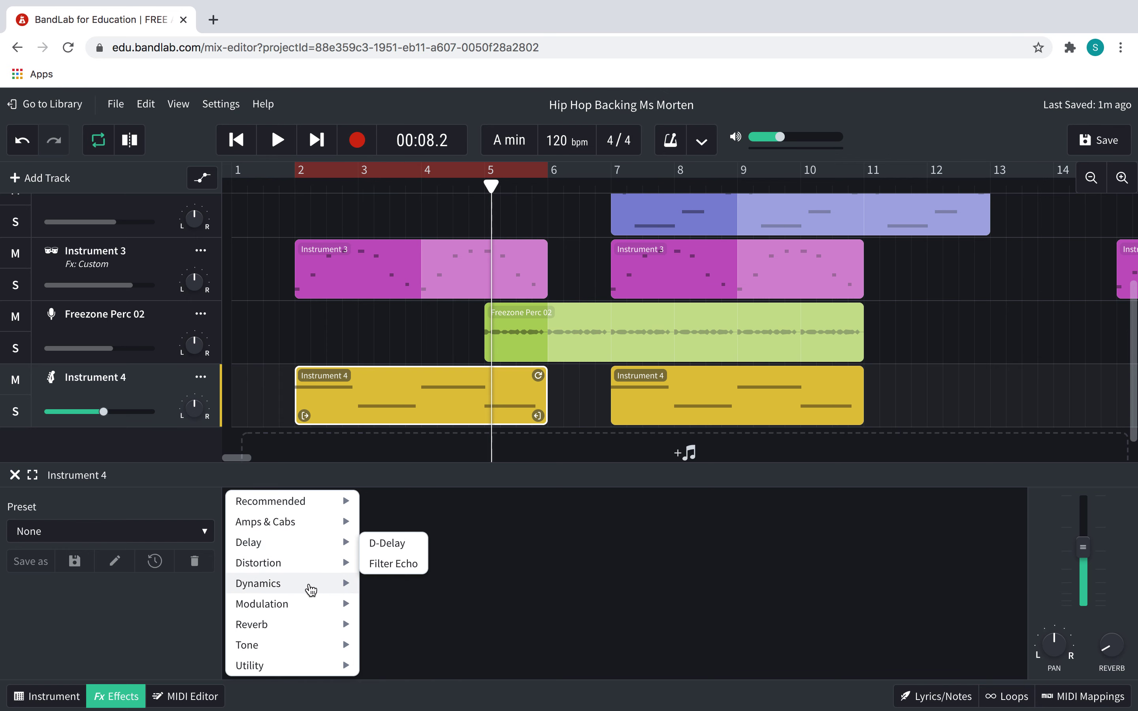
mouse_move(310, 590)
mouse_move(302, 554)
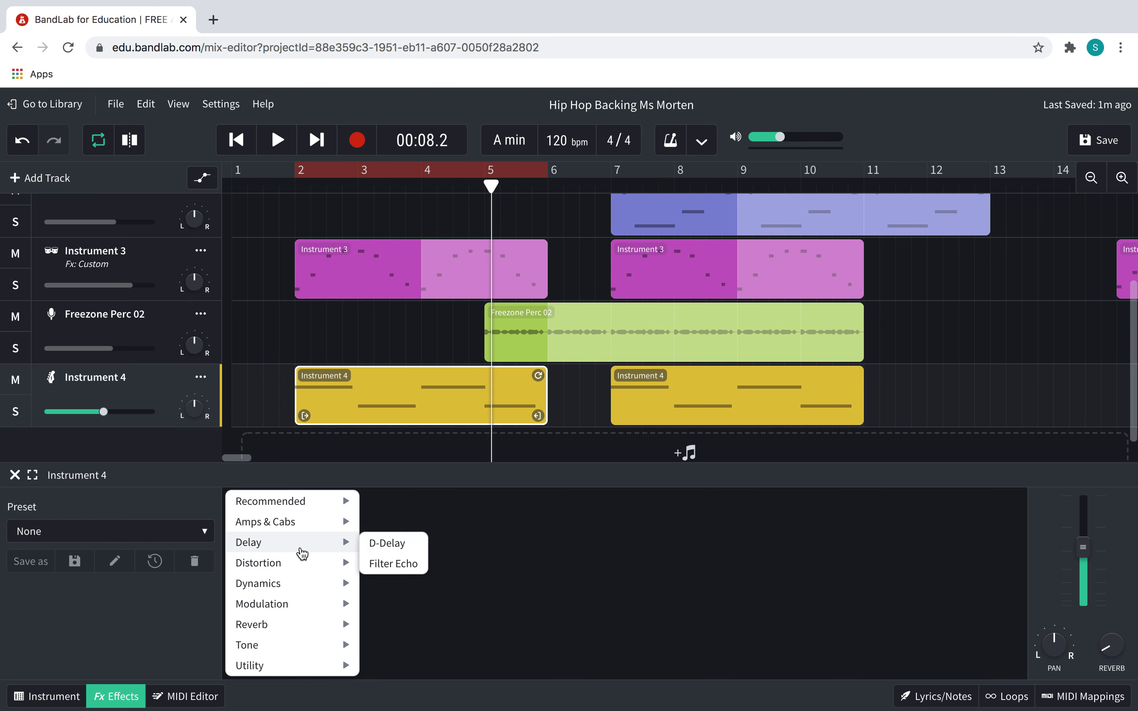
mouse_move(297, 627)
left_click(376, 627)
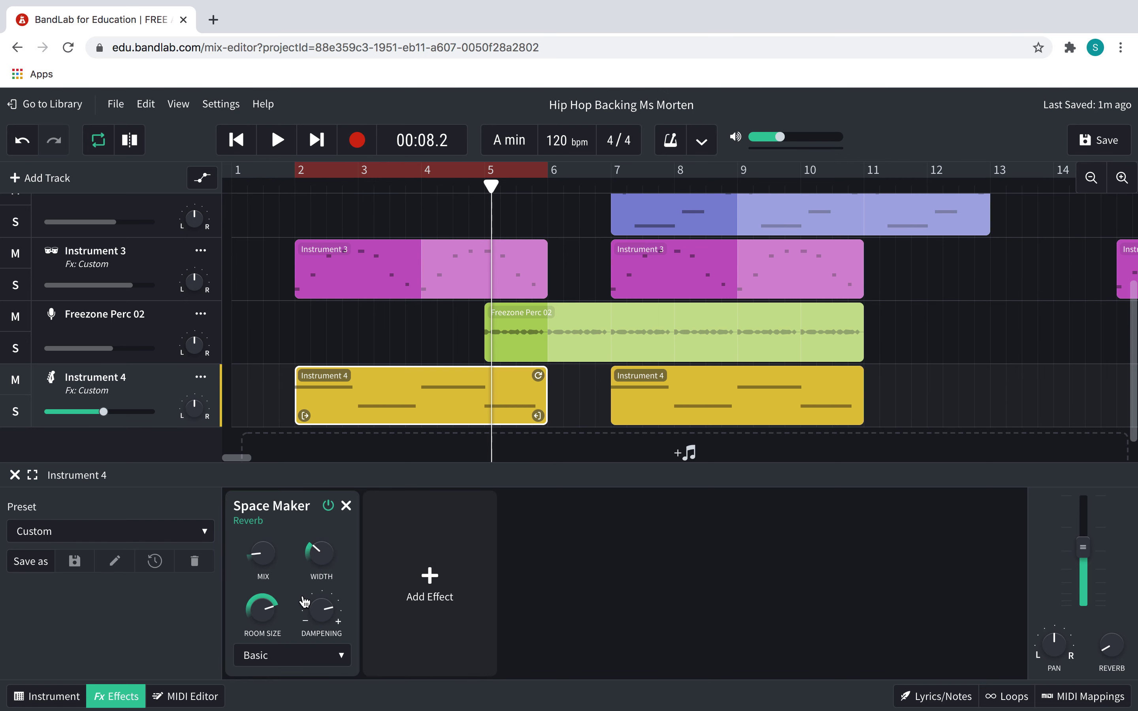
Play from bar 2 with Instrument 4 soloed, then again unsoloed, to hear the reverb
left_click(302, 196)
key("space")
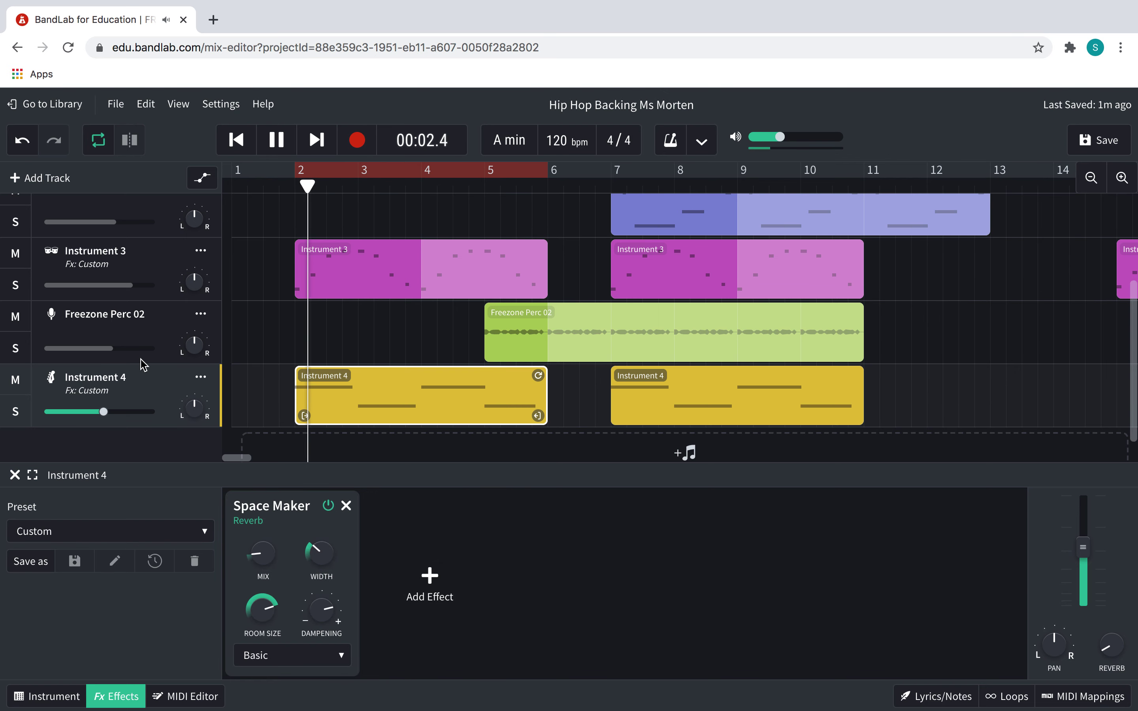
left_click(29, 417)
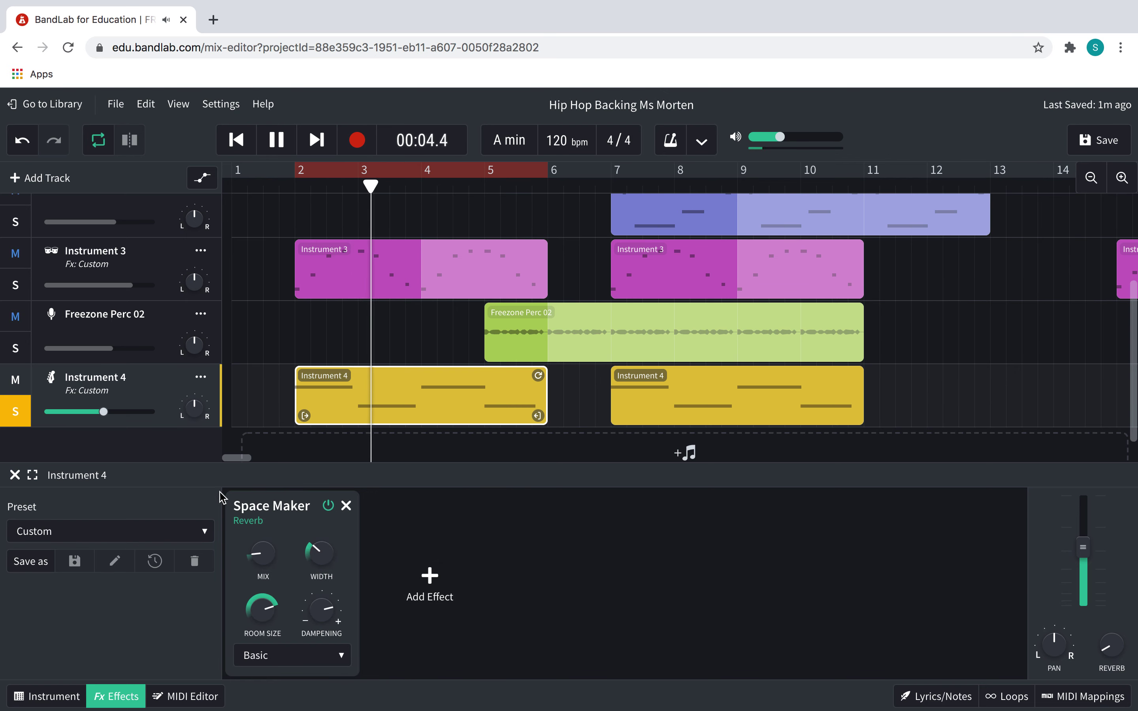
key("space")
left_click(28, 414)
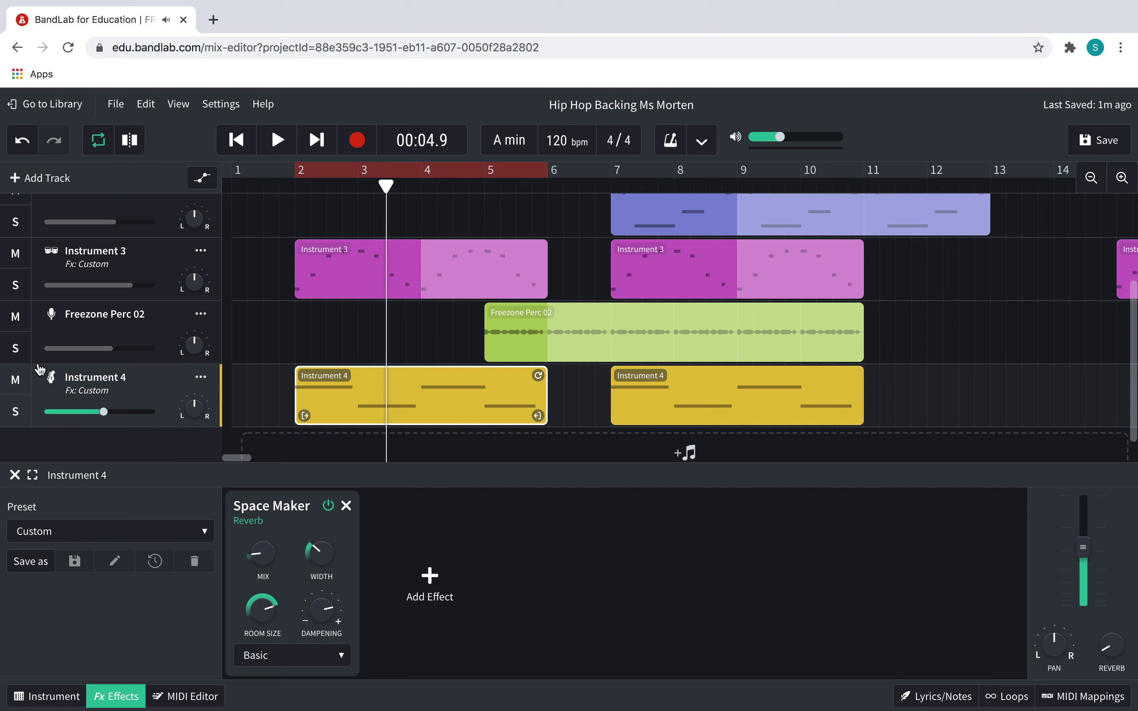
left_click(304, 190)
key("space")
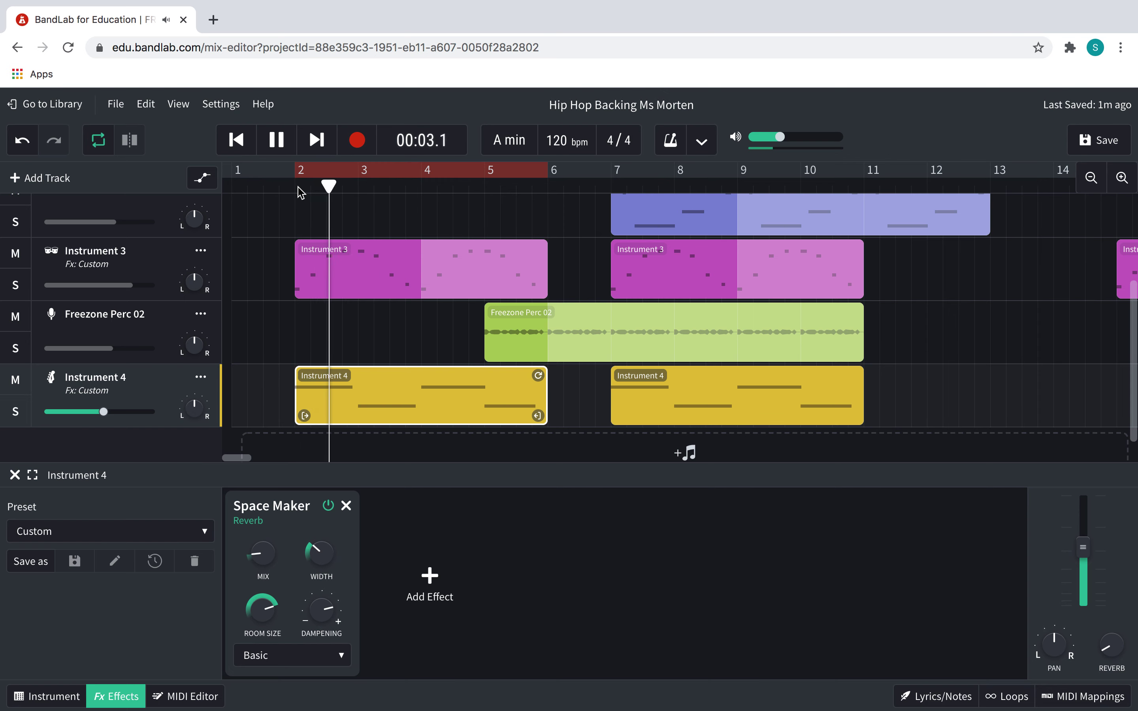
key("space")
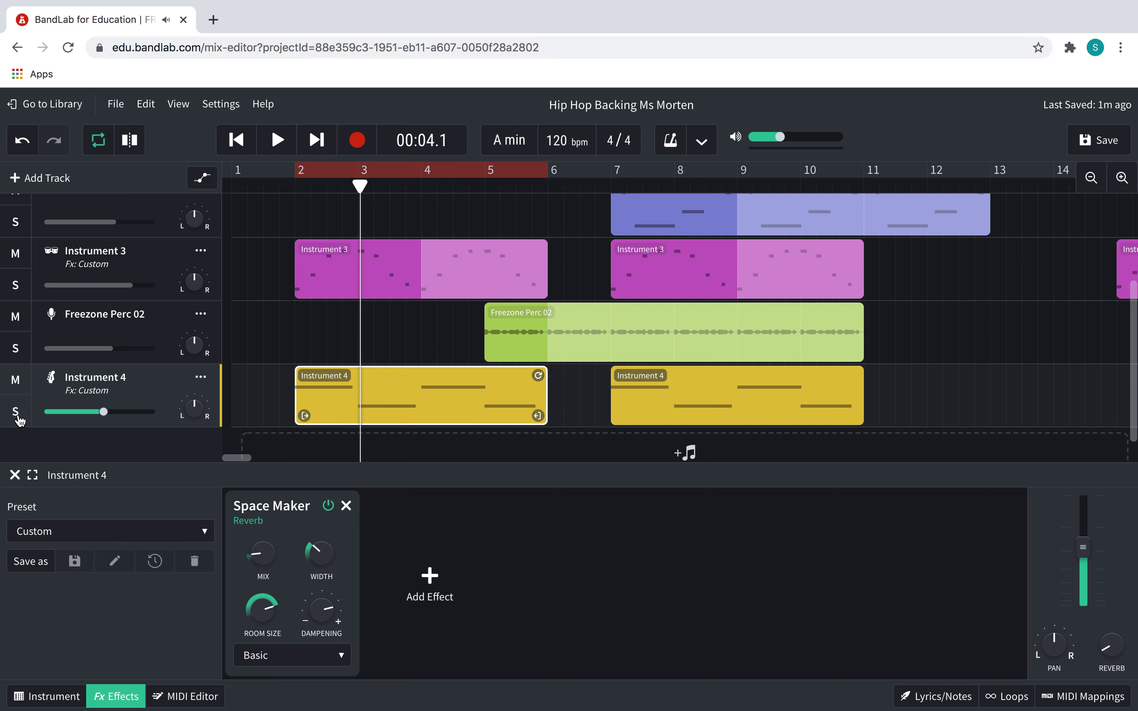
Set the Space Maker reverb preset to Medium Ambience
mouse_move(282, 616)
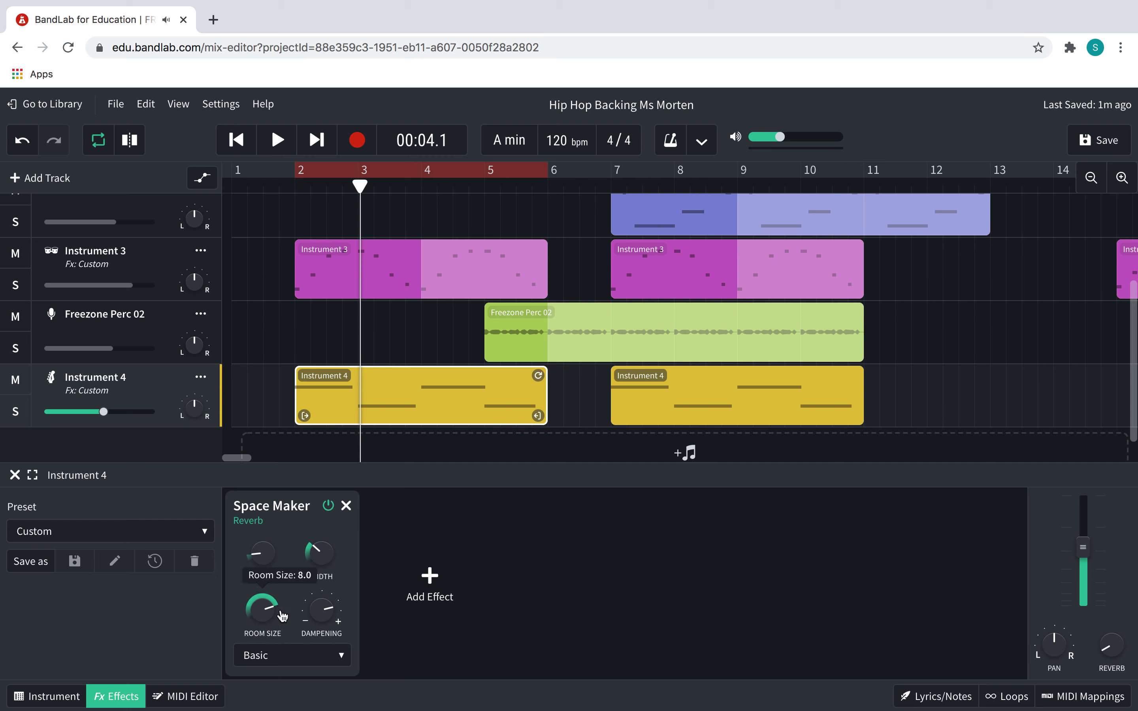
left_click(292, 655)
left_click(293, 616)
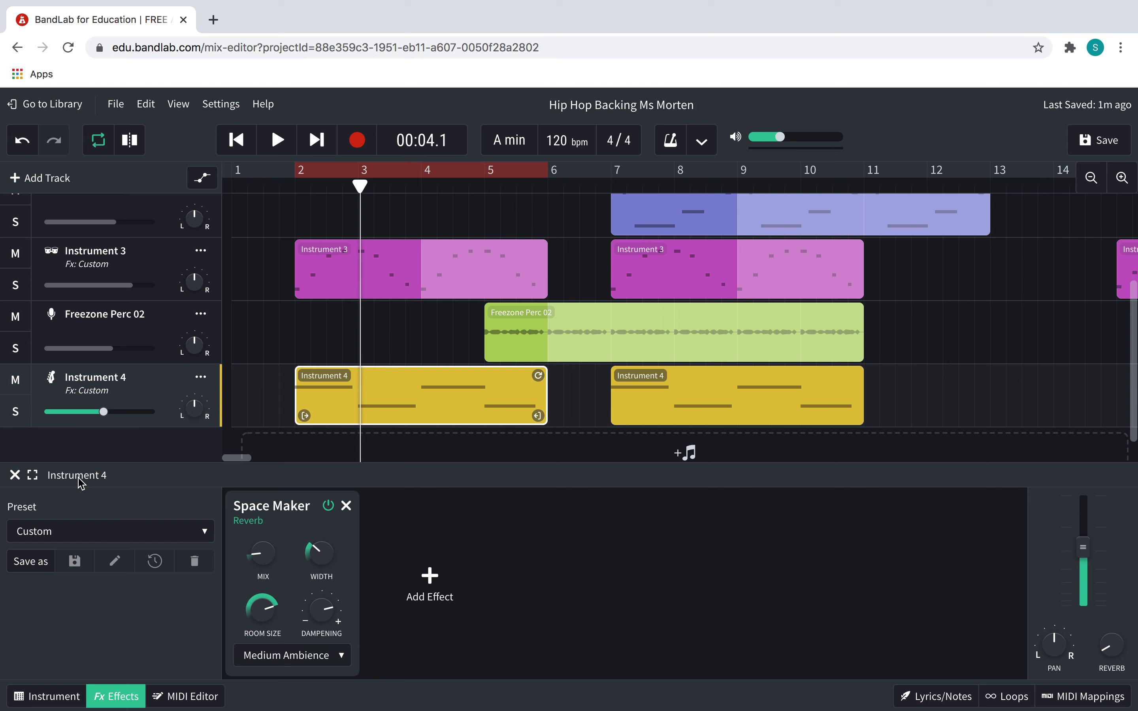
Solo Instrument 4, play from bar 2, and raise the output, master and track volumes
left_click(16, 412)
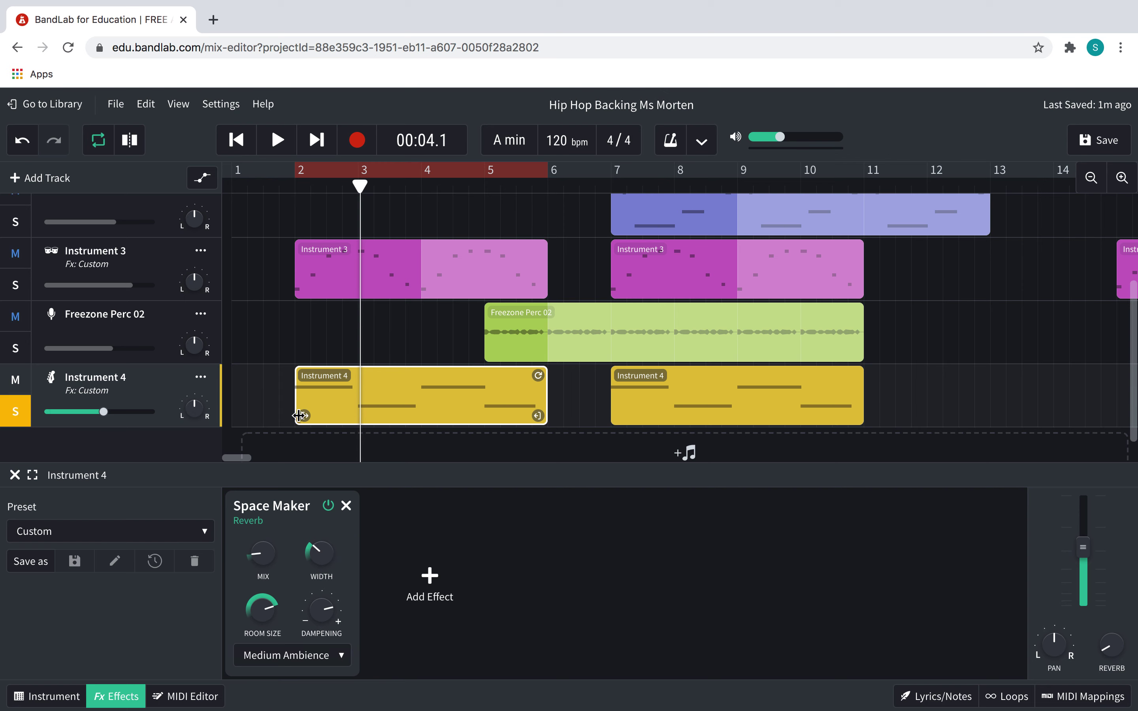
key("space")
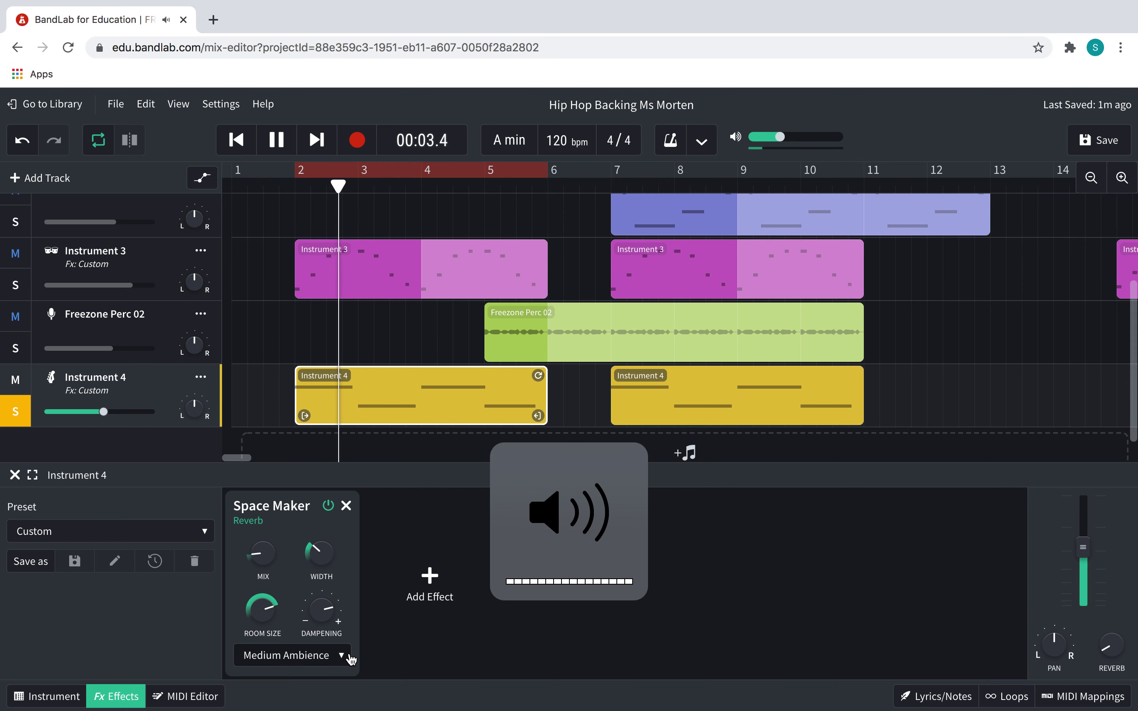
key("XF86AudioRaiseVolume")
left_click(807, 138)
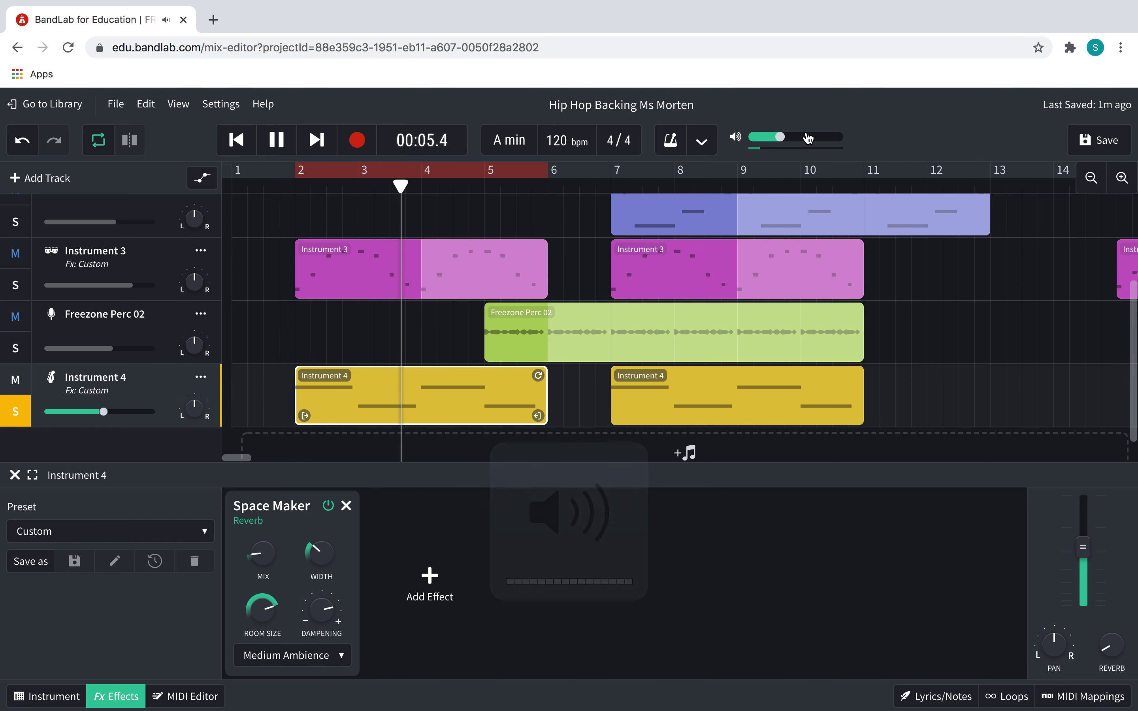
left_click_drag(807, 138, 786, 137)
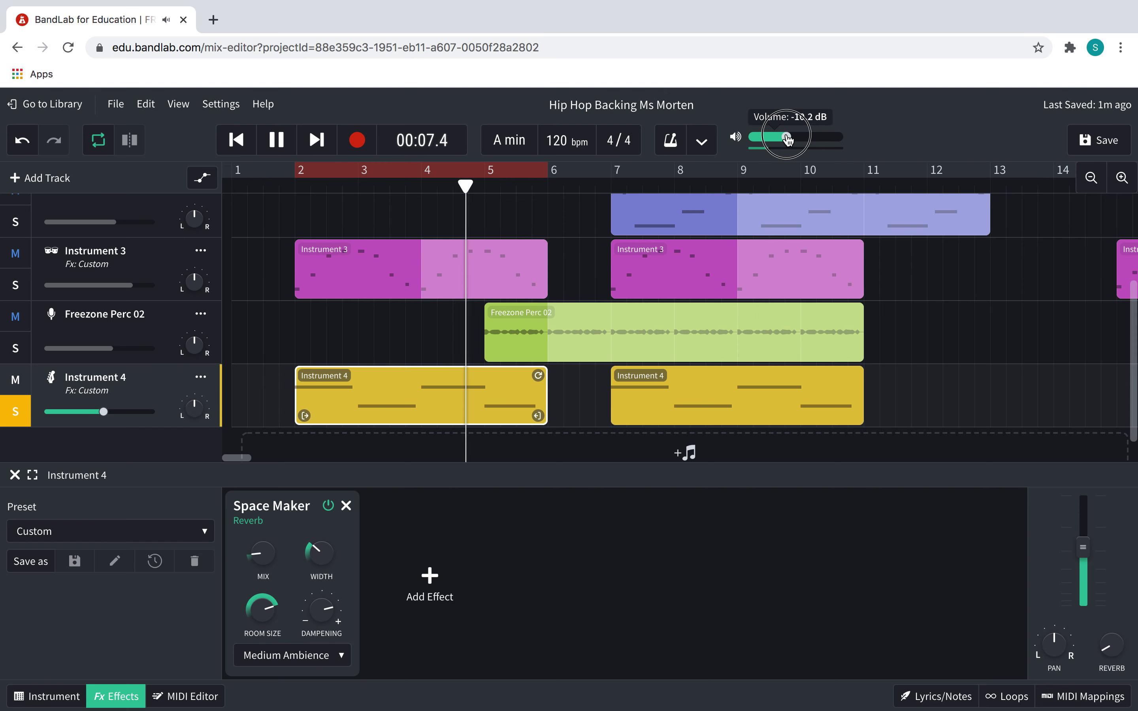
left_click(115, 411)
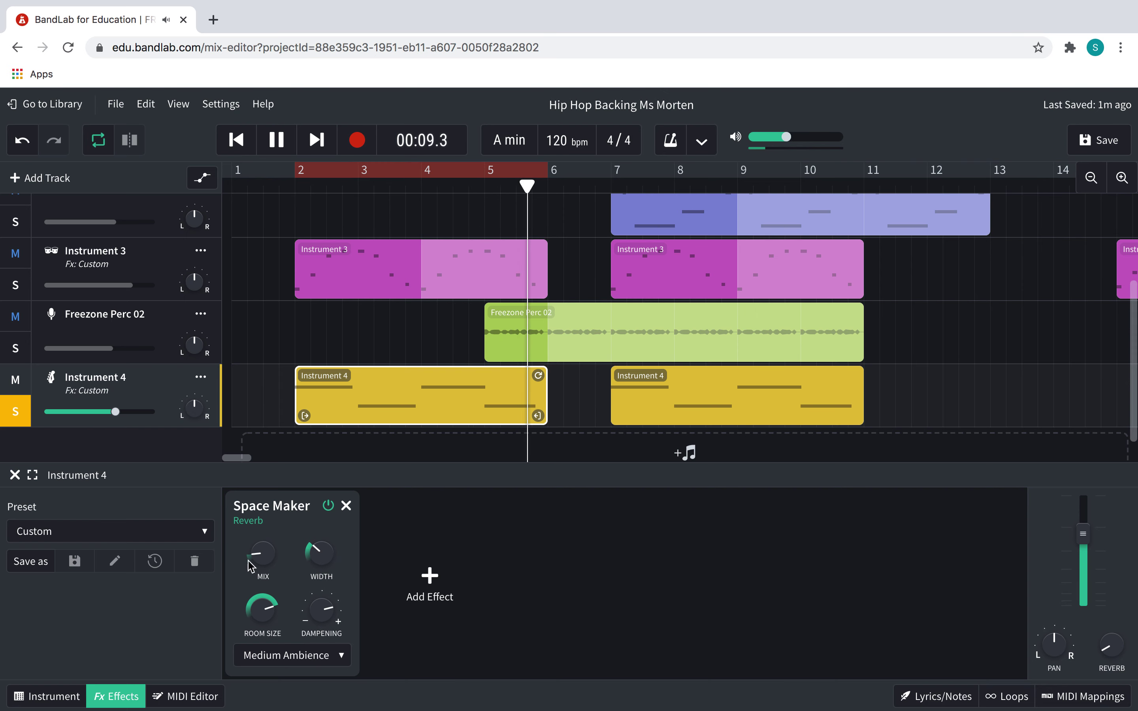
Raise the reverb mix, set room size 8.0 and dampening 7500 Hz, then A/B it with bypass
mouse_move(307, 577)
mouse_move(261, 554)
left_mouse_down()
mouse_move(250, 541)
mouse_move(247, 567)
left_mouse_up()
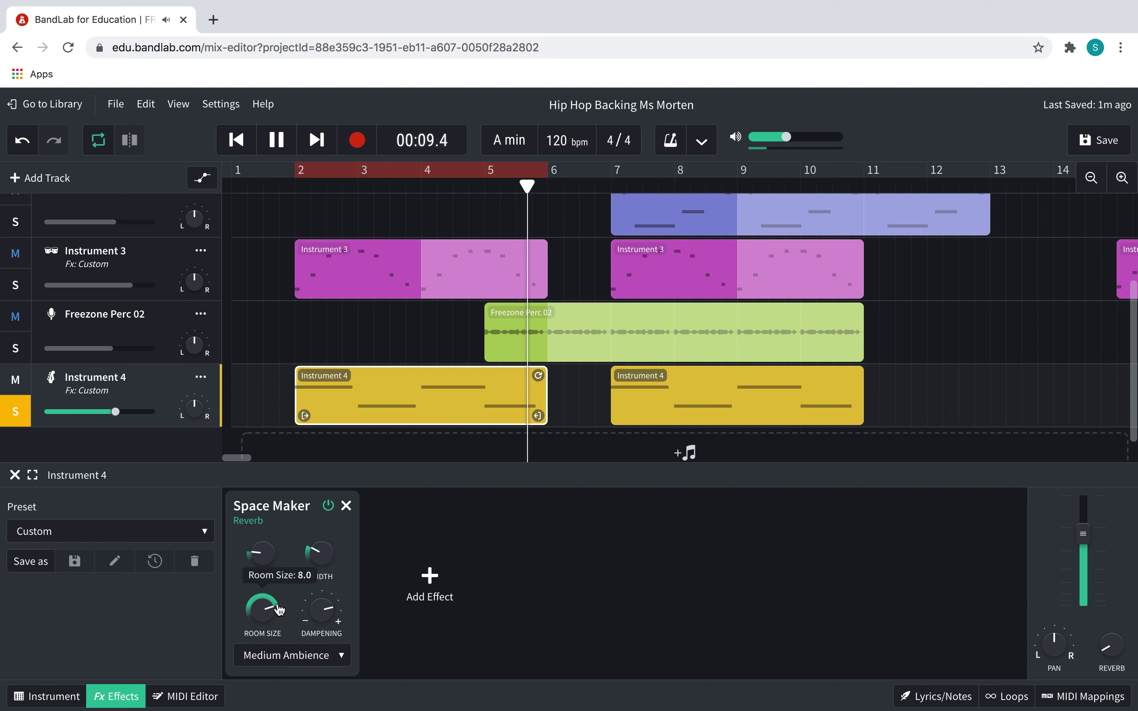
left_click_drag(277, 626, 328, 636)
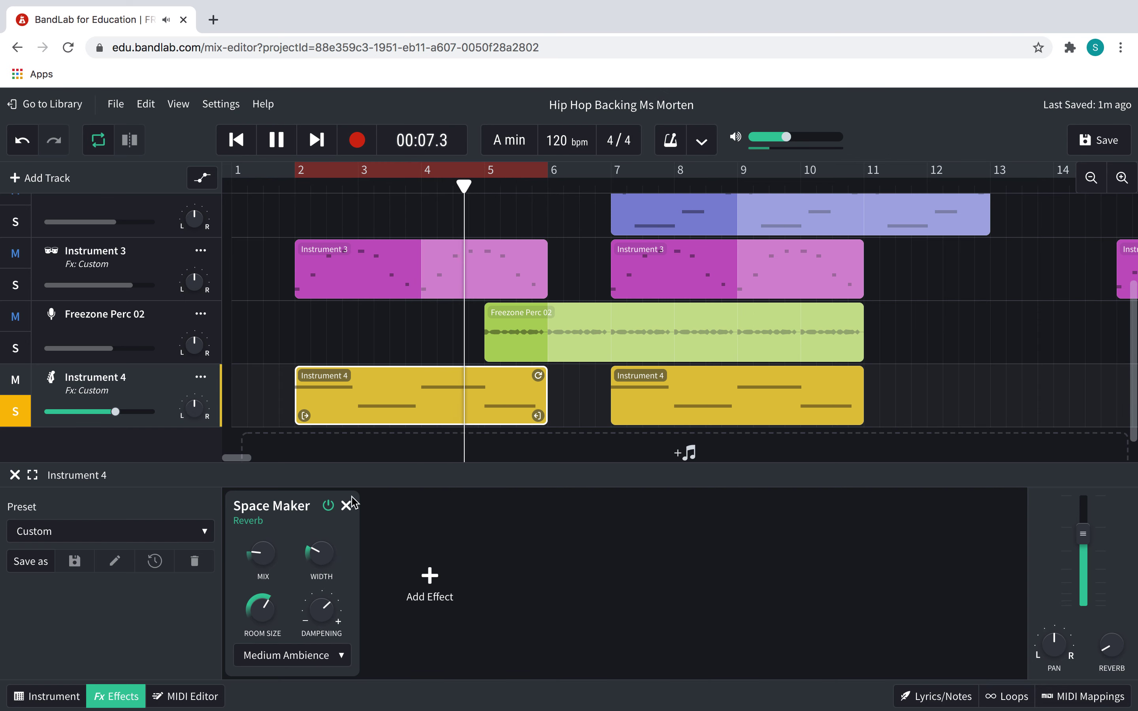
left_click(328, 506)
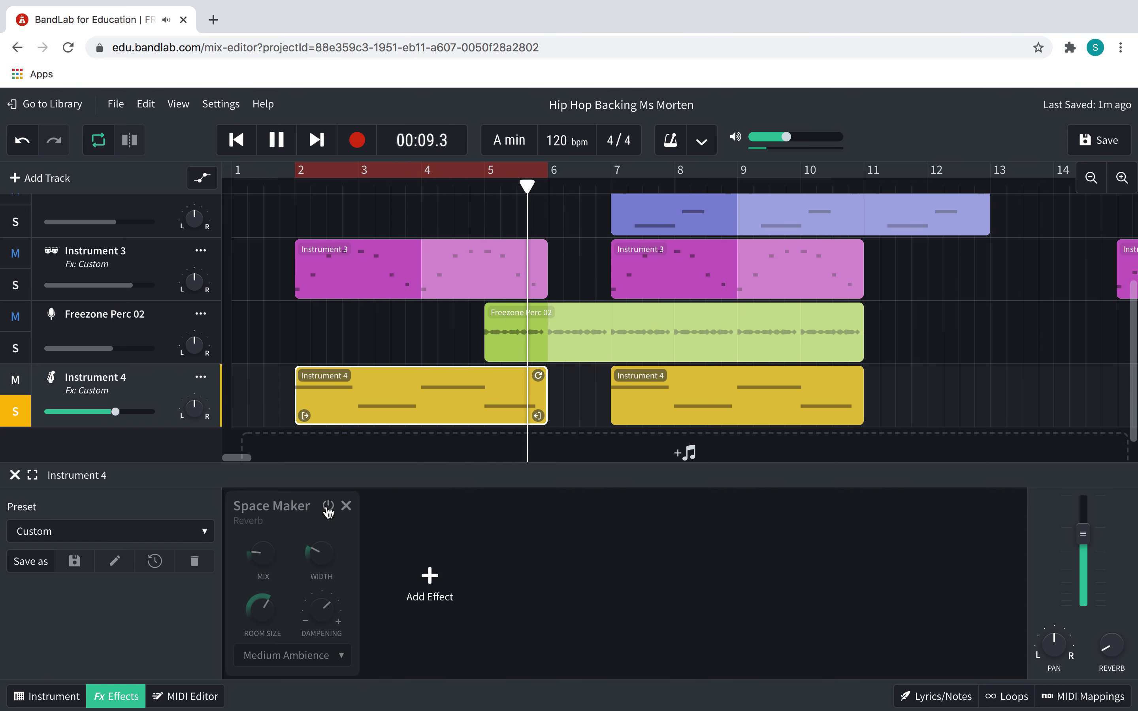
left_click(329, 506)
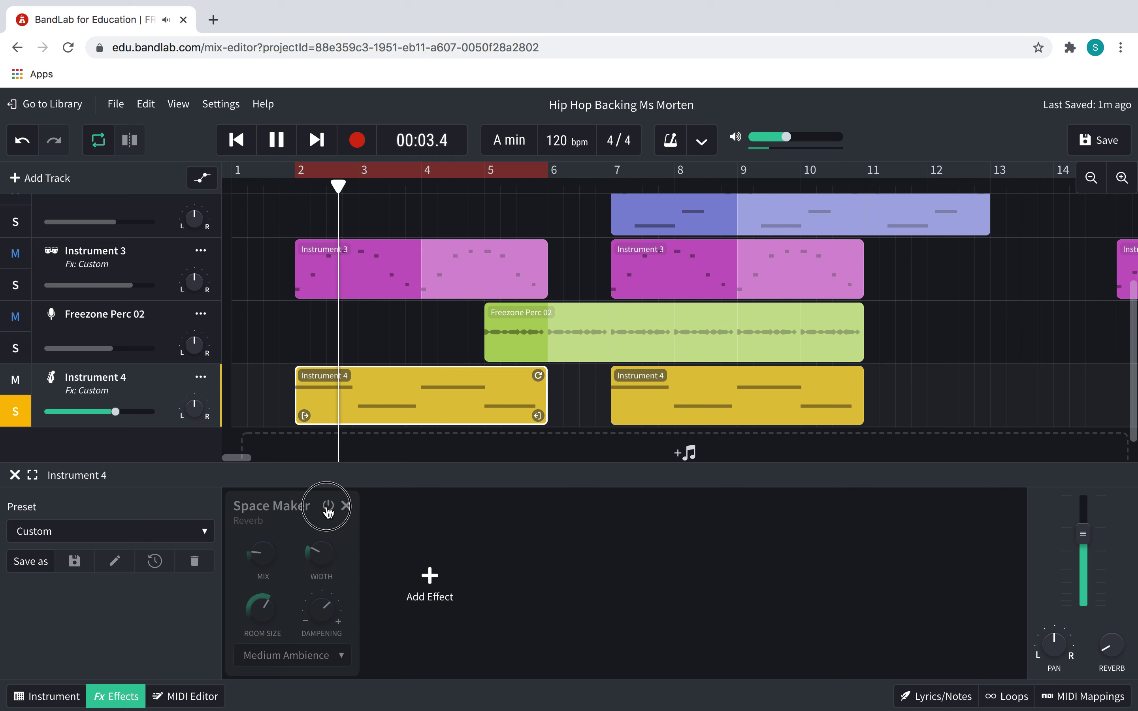
Stop playback and add a Delay > D-Delay effect after the Space Maker reverb
key("space")
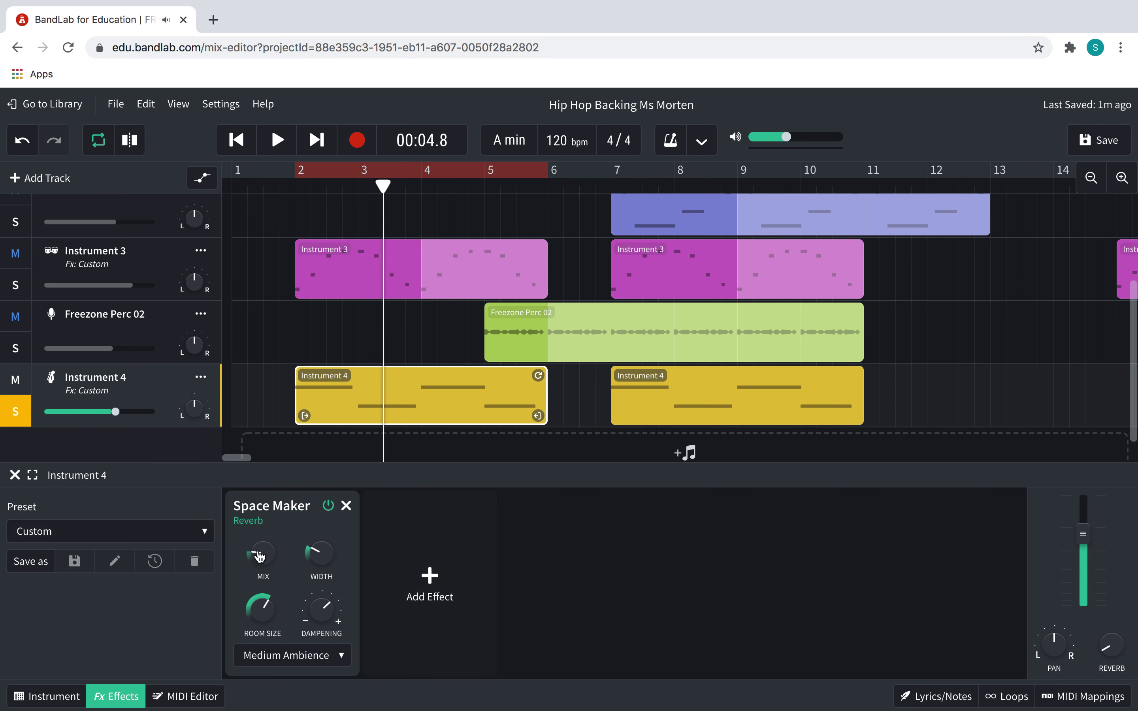
left_click(409, 569)
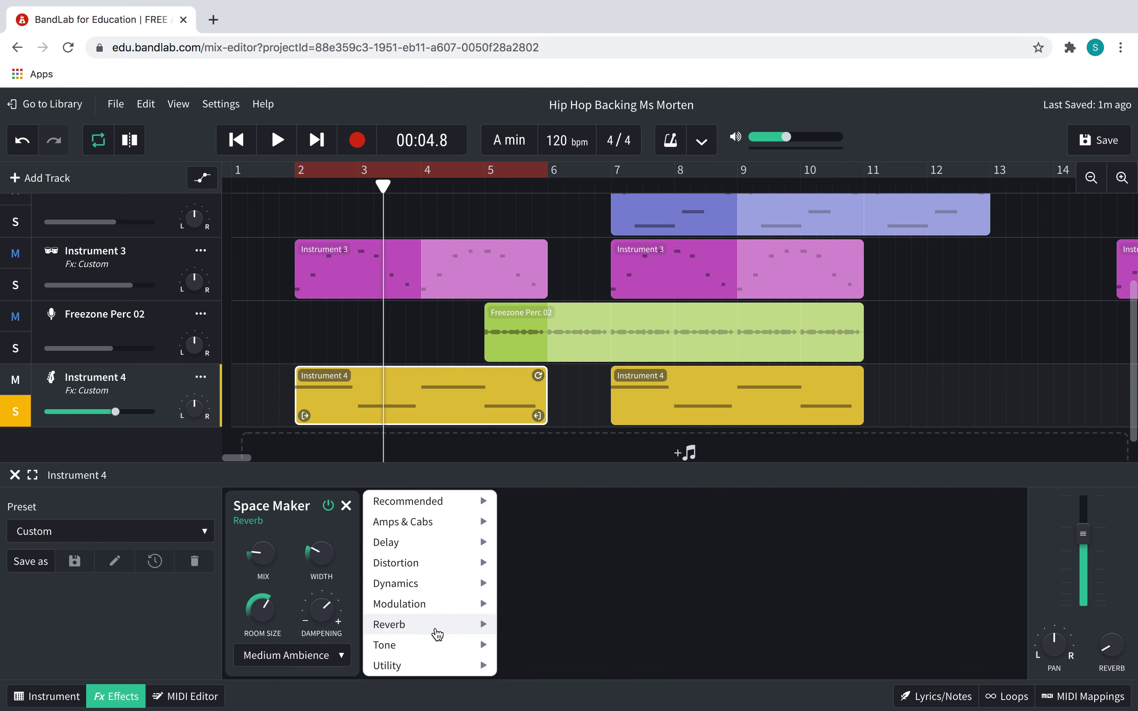
mouse_move(438, 634)
mouse_move(431, 548)
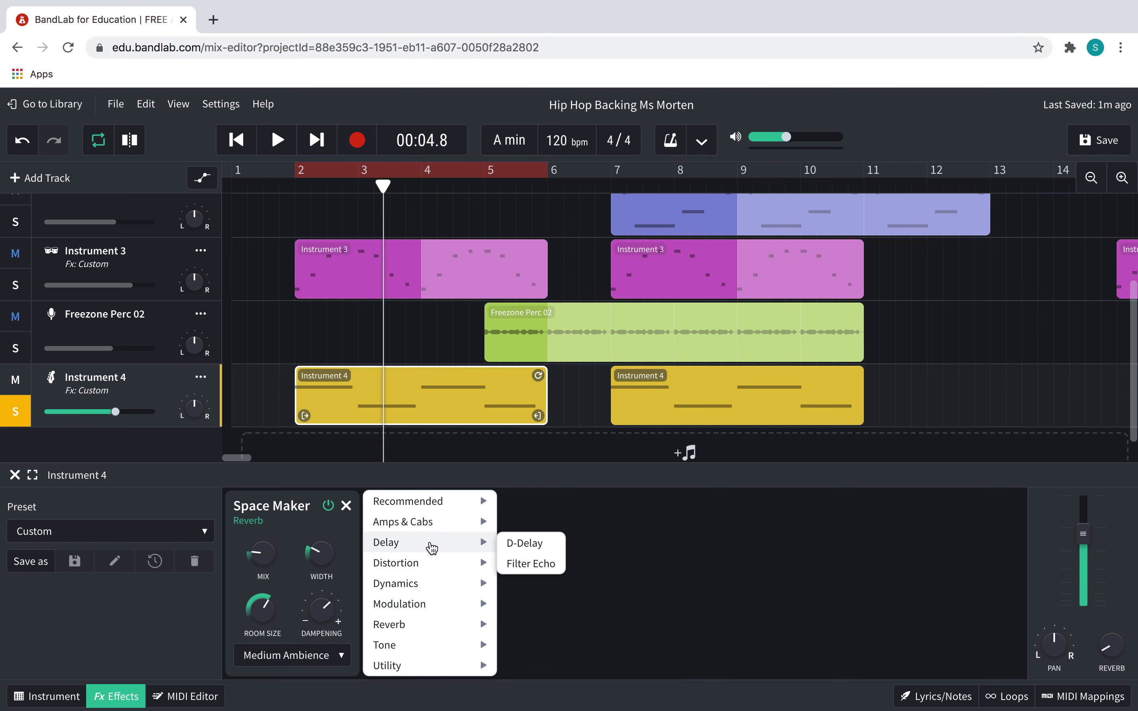
left_click(522, 548)
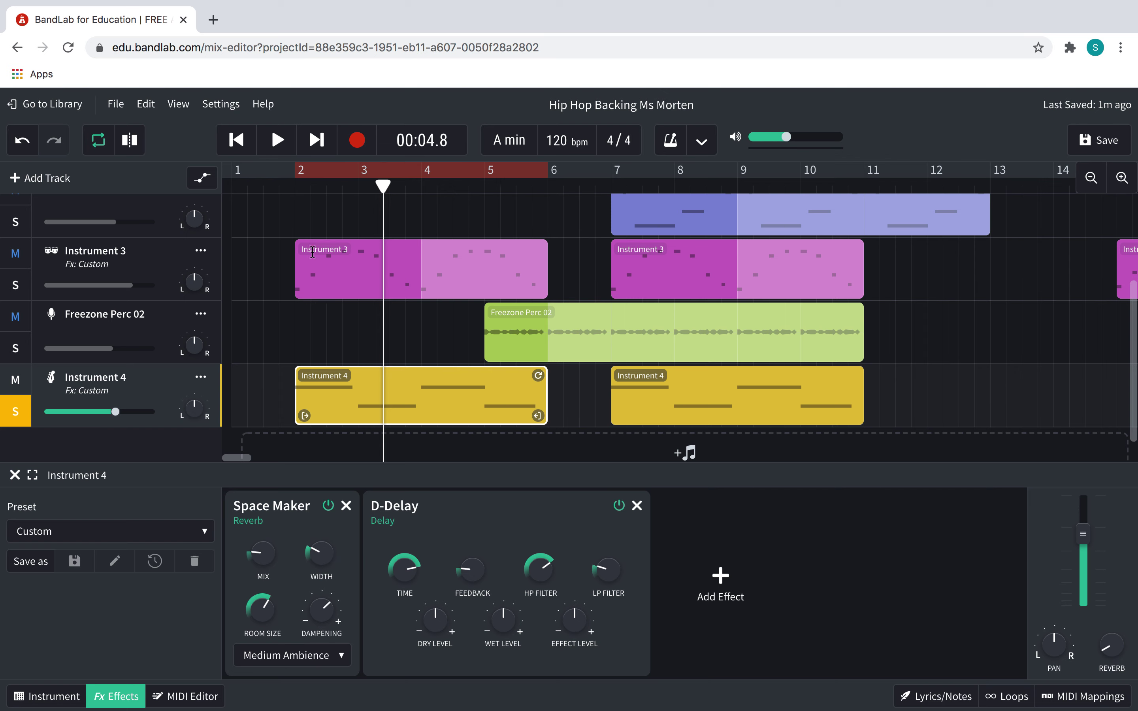
Play from bar 2 while slowing the D-Delay time to 0.097 Hz, then replay and stop
left_click(301, 186)
key("space")
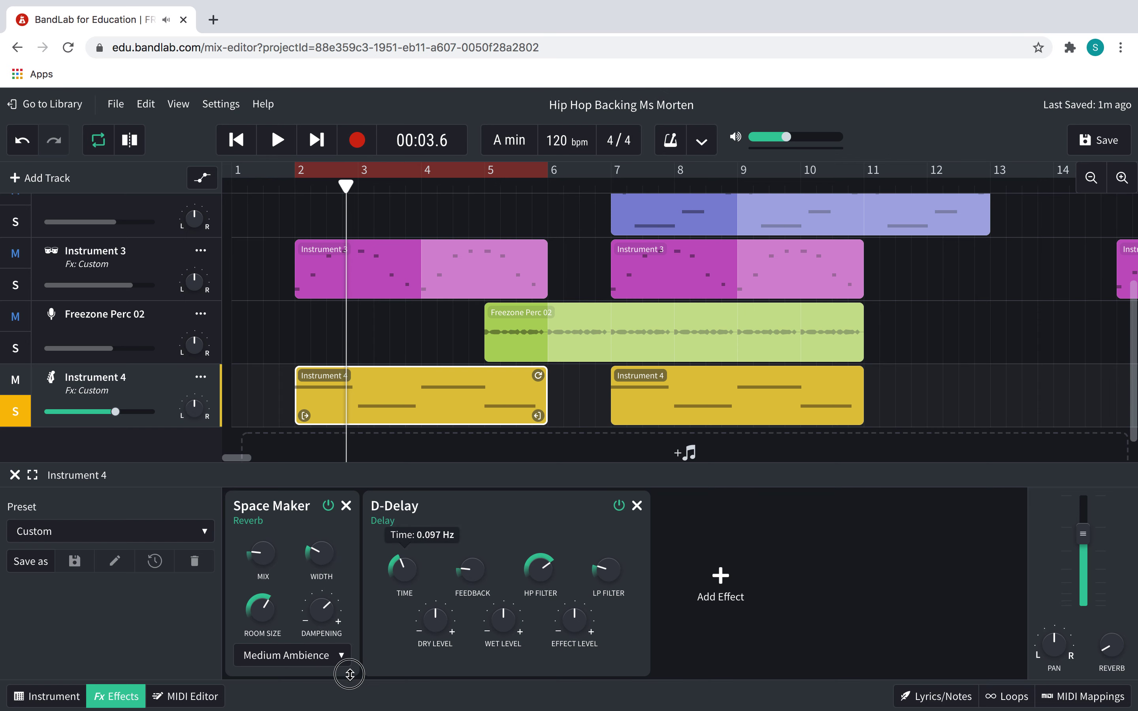
left_click_drag(282, 670, 437, 680)
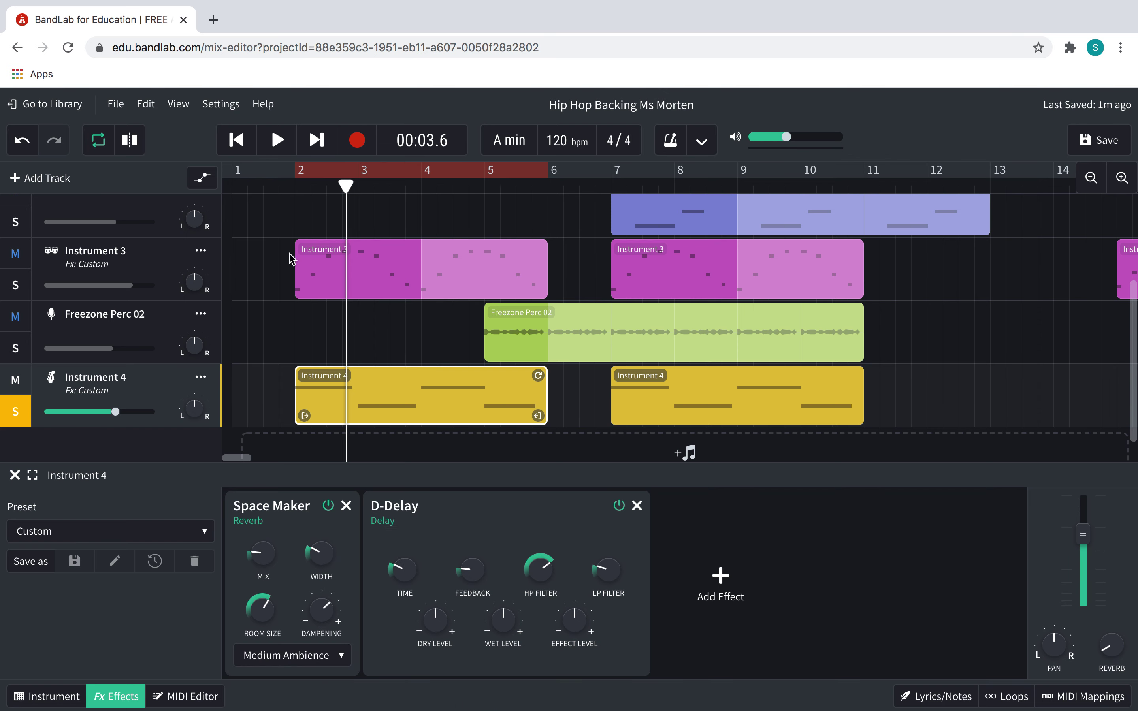
left_click(290, 187)
key("space")
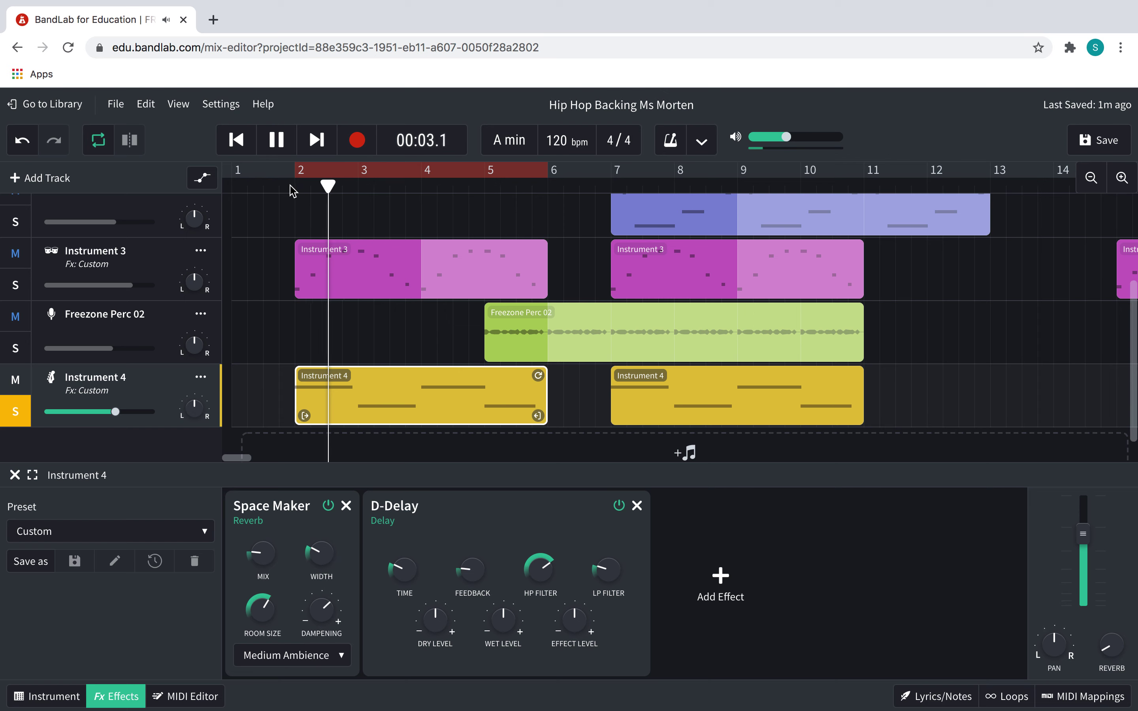
key("space")
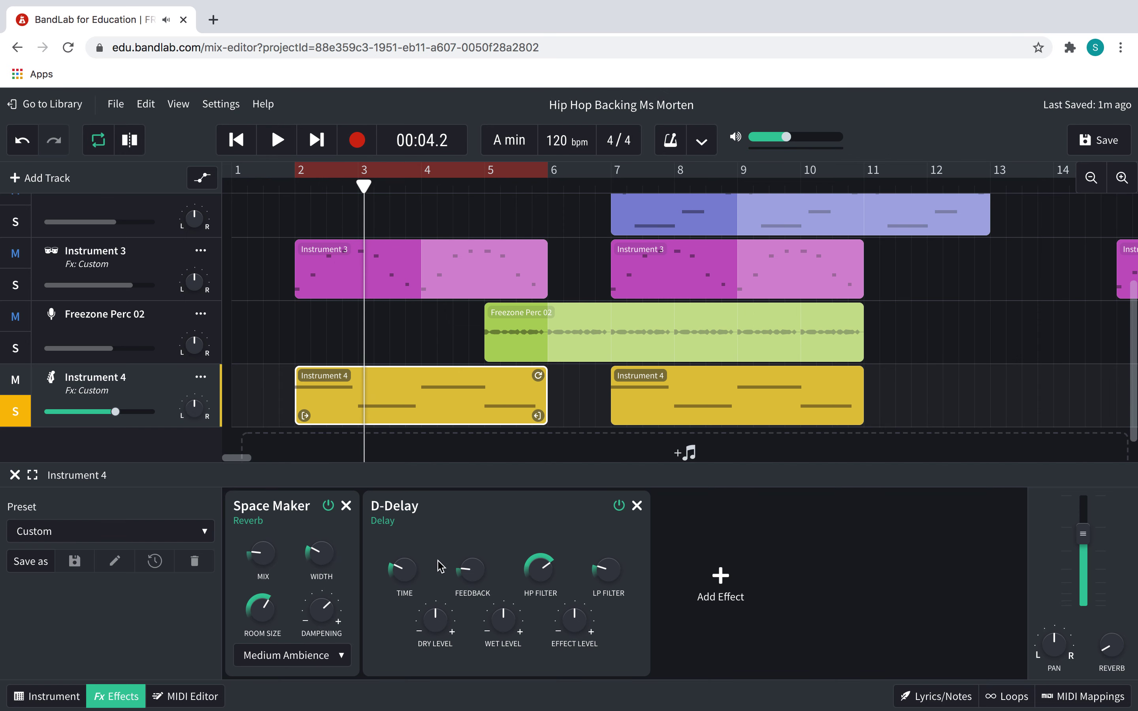
Replace the D-Delay with a Delay > Filter Echo effect on Instrument 4
left_click(637, 509)
left_click(435, 596)
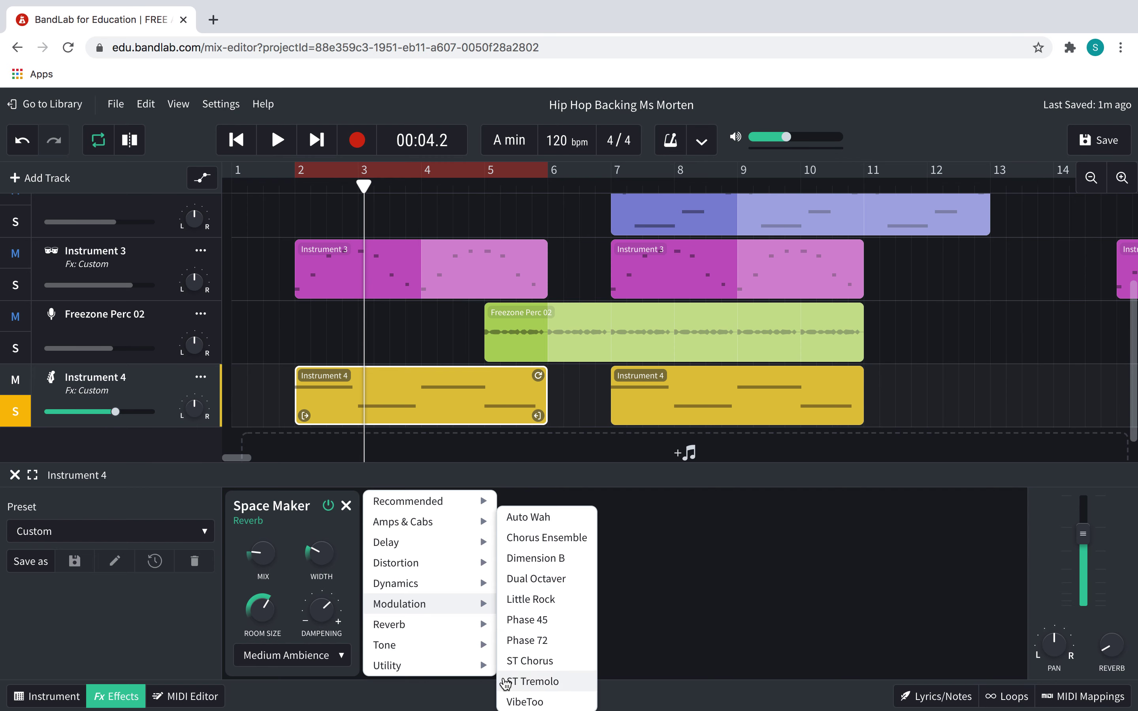
mouse_move(443, 541)
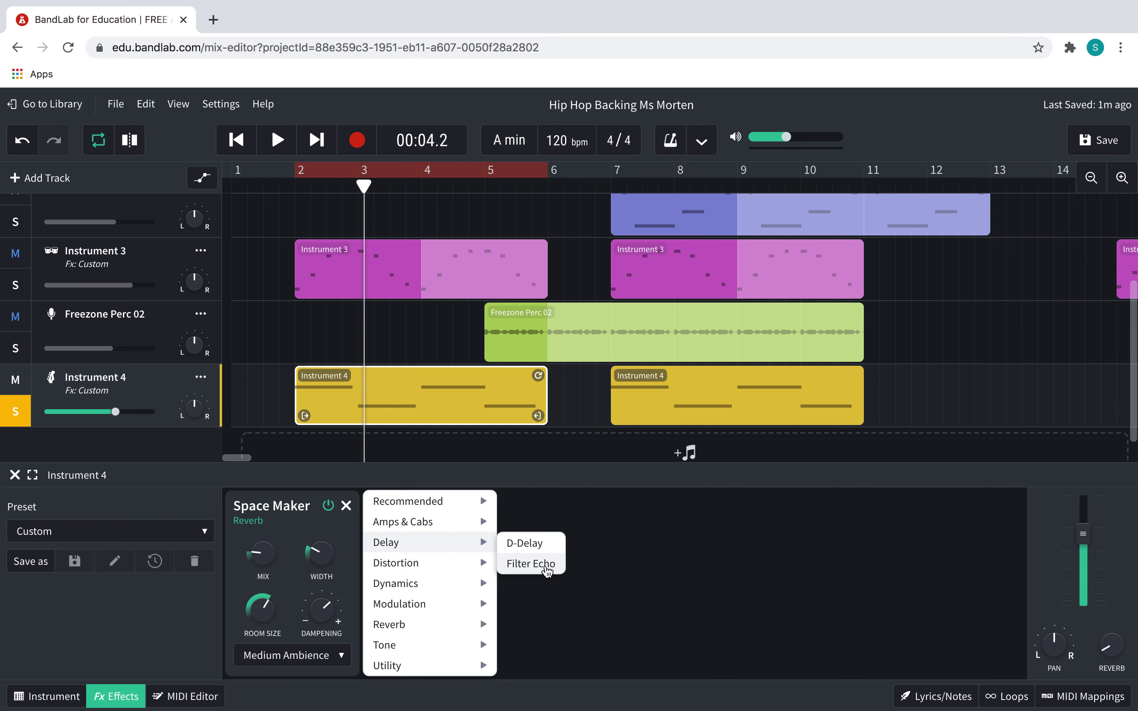
left_click(545, 570)
Play from bar 2, turning down echo delay to 82 ms, mix, feedback and cutoff (~3942 Hz)
mouse_move(391, 627)
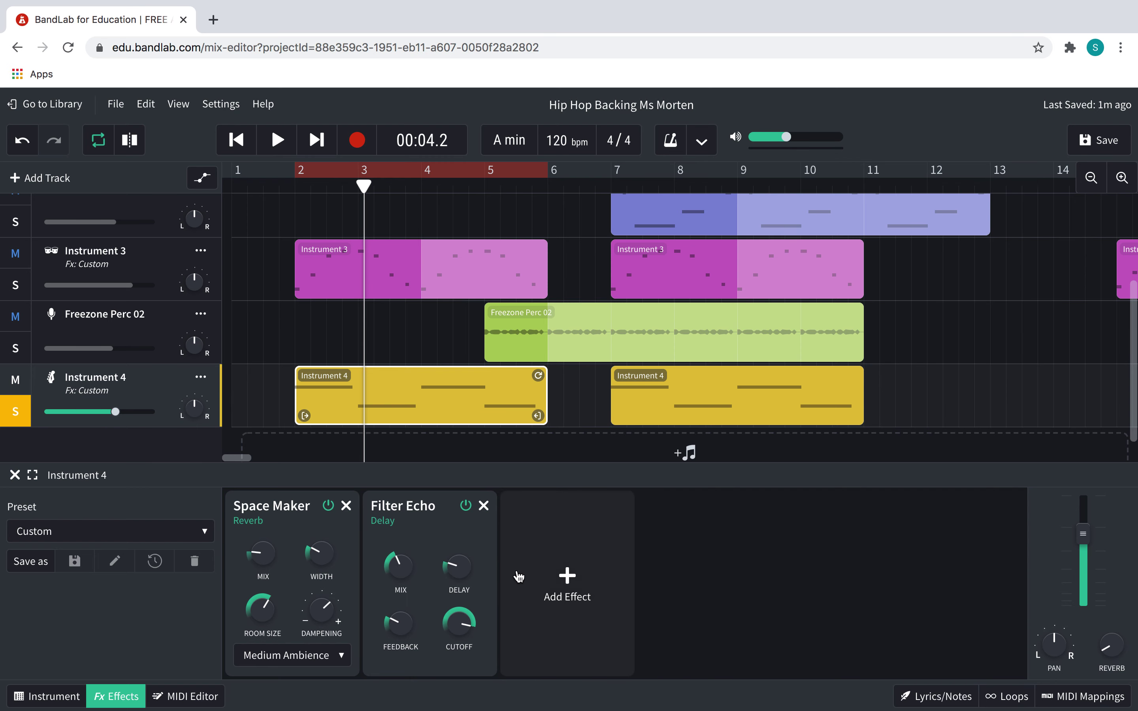
mouse_move(451, 572)
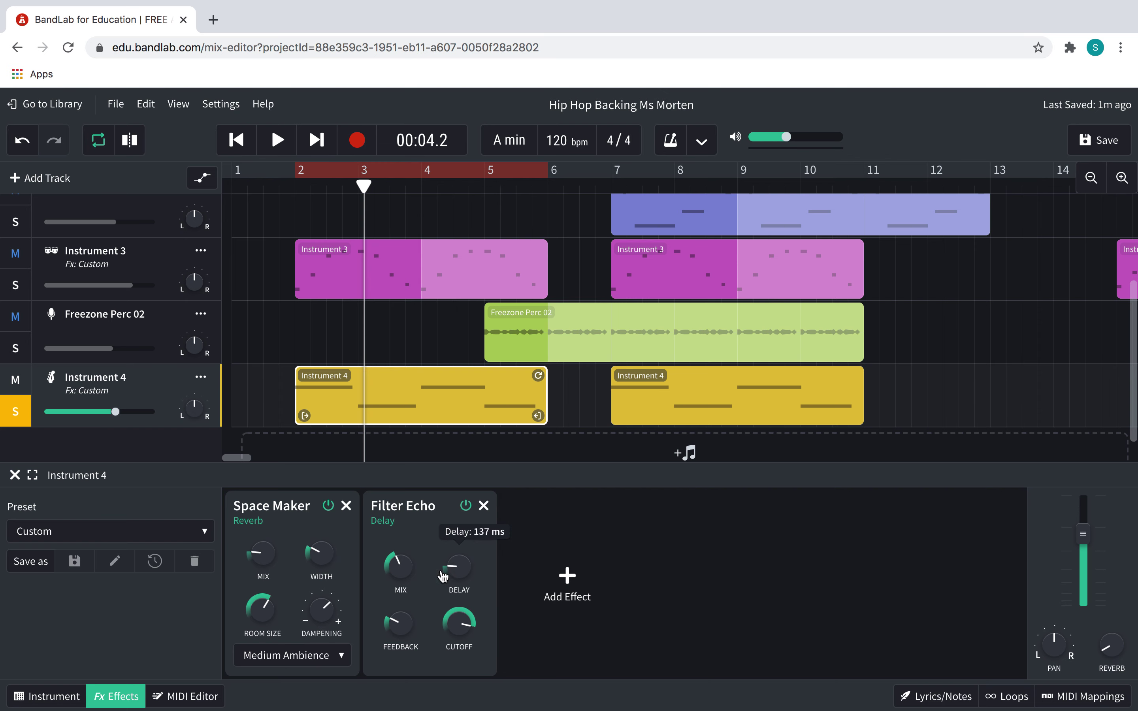
left_click(297, 202)
key("space")
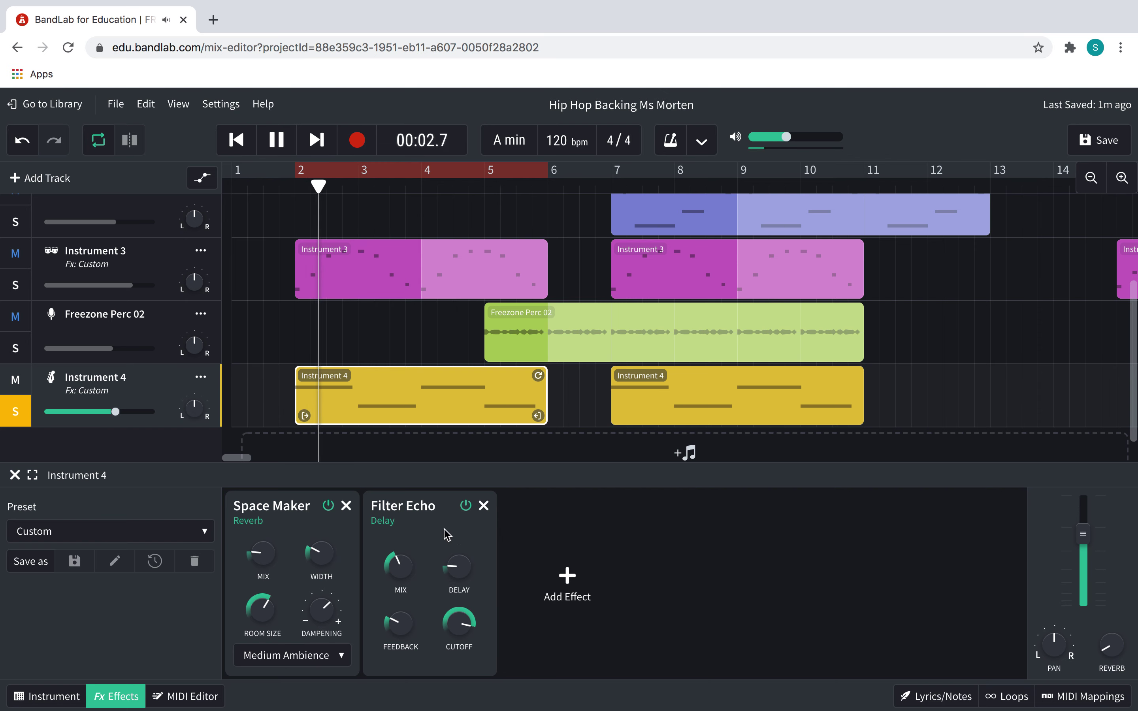
mouse_move(446, 573)
scroll(447, 572, "down", 5)
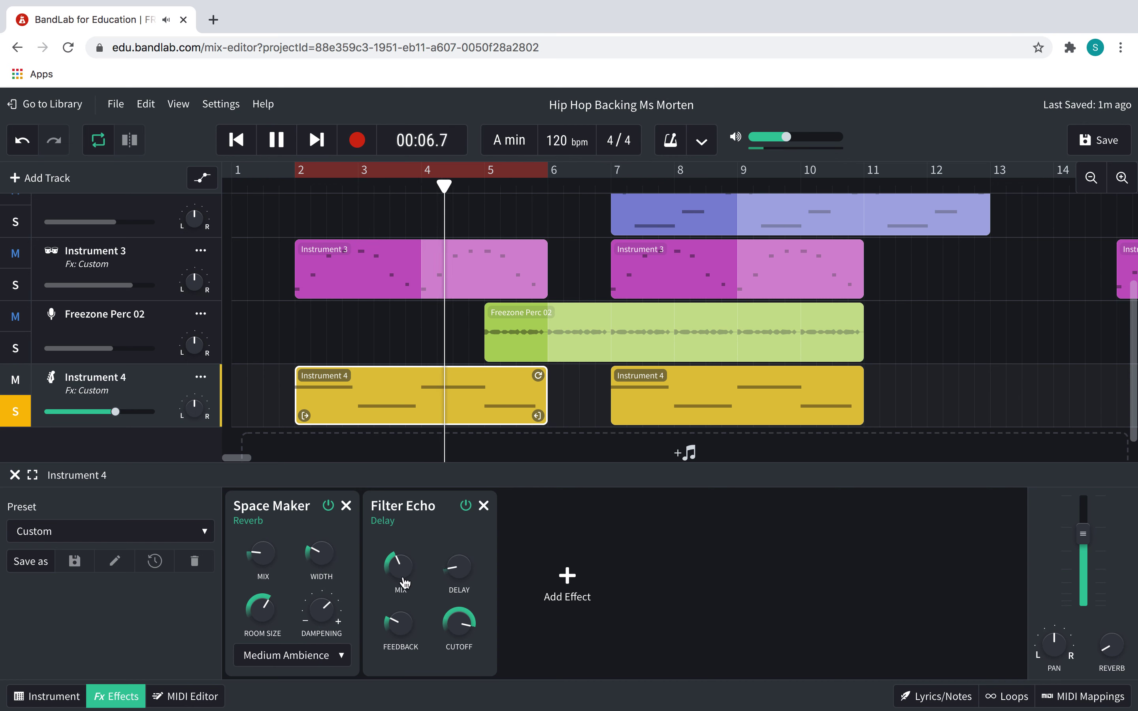
mouse_move(402, 562)
scroll(400, 565, "down", 6)
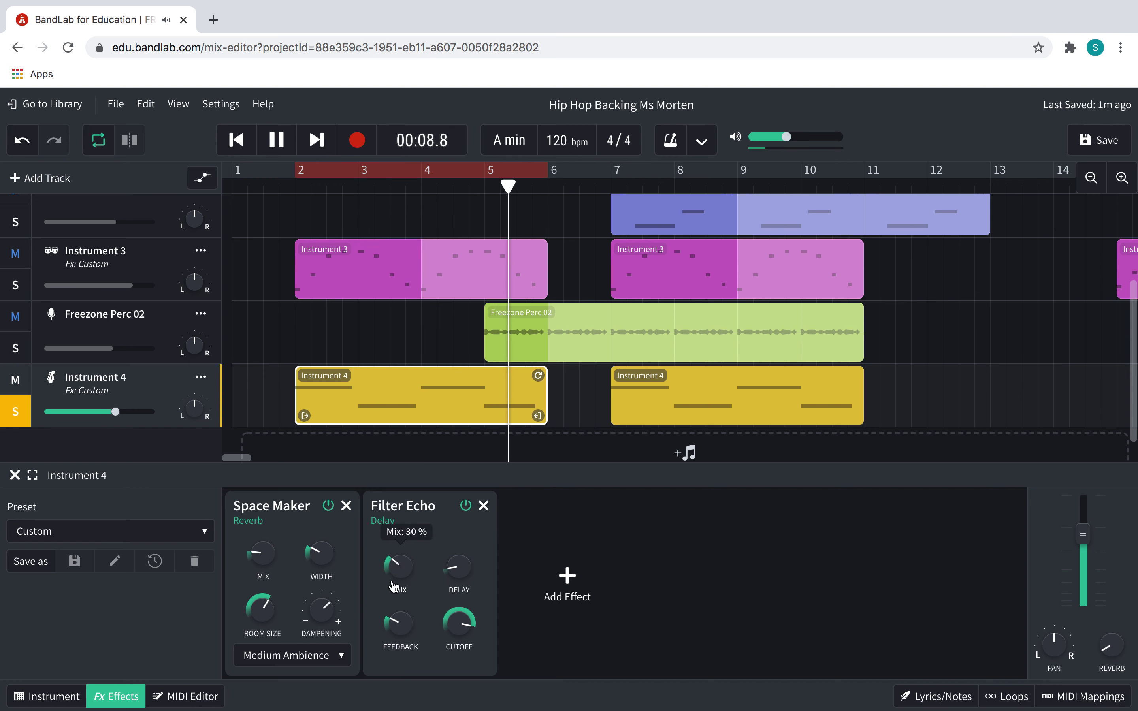
mouse_move(392, 624)
scroll(392, 625, "down", 6)
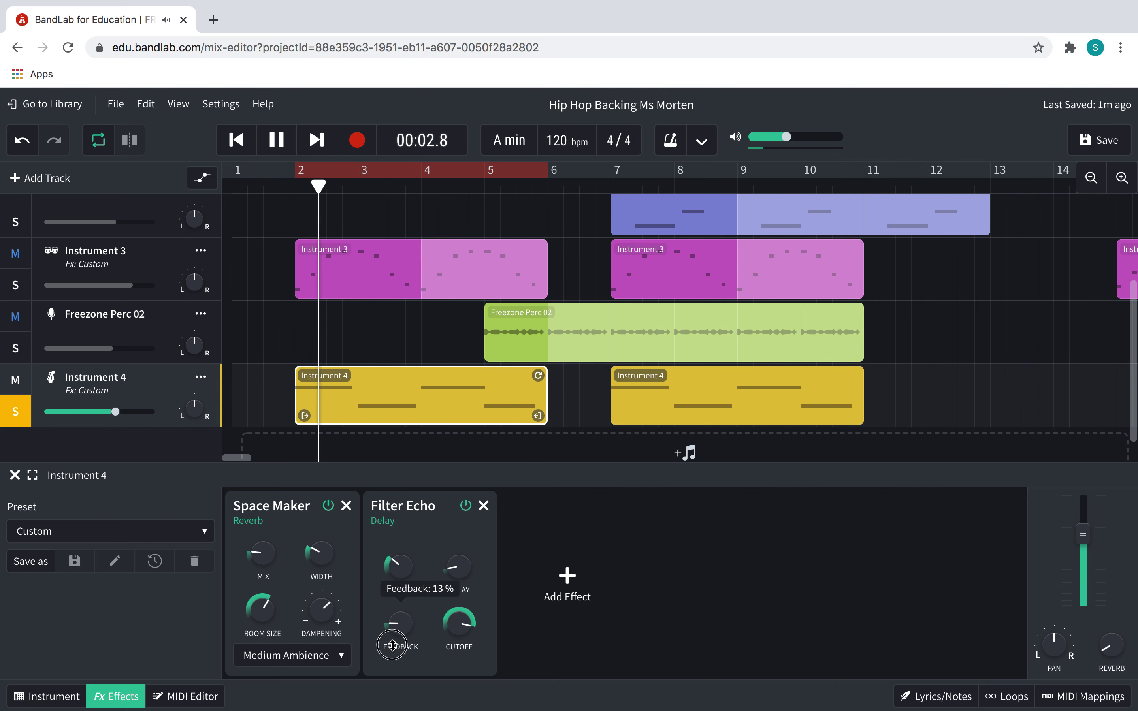
mouse_move(464, 642)
left_mouse_down()
mouse_move(452, 667)
mouse_move(389, 670)
mouse_move(483, 634)
mouse_move(482, 656)
left_mouse_up()
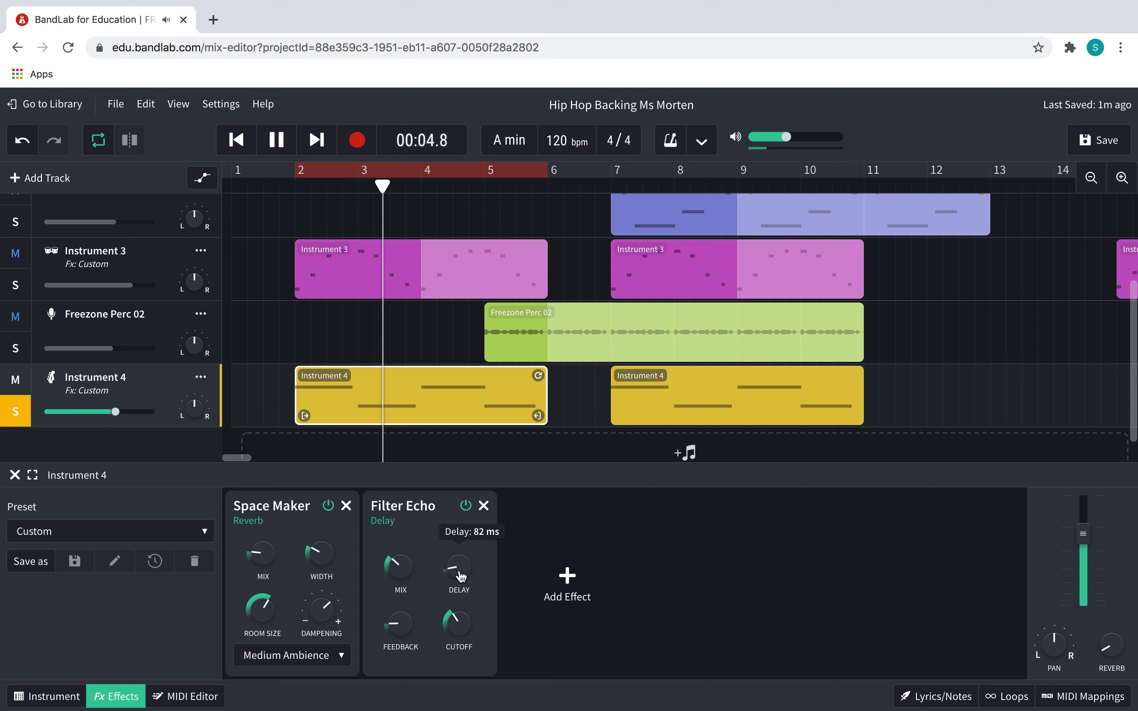
key("space")
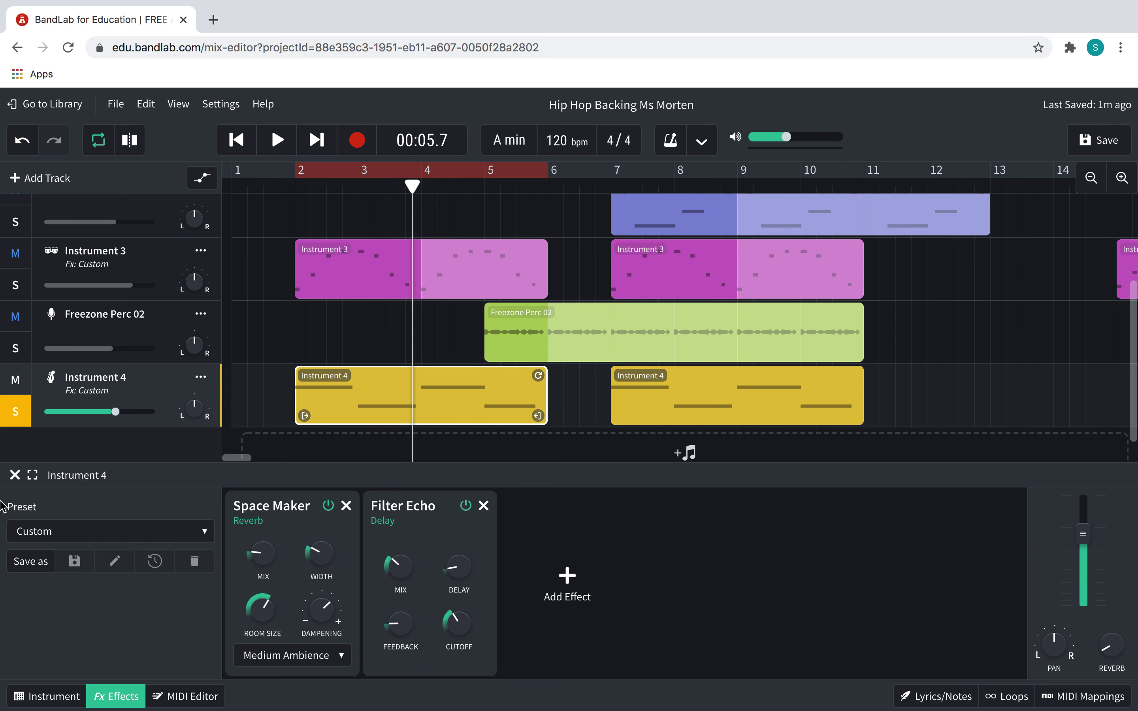
In Instrument 4's instrument settings, swap the Synth Bass preset Deep House for Colossal Lead
left_click(55, 705)
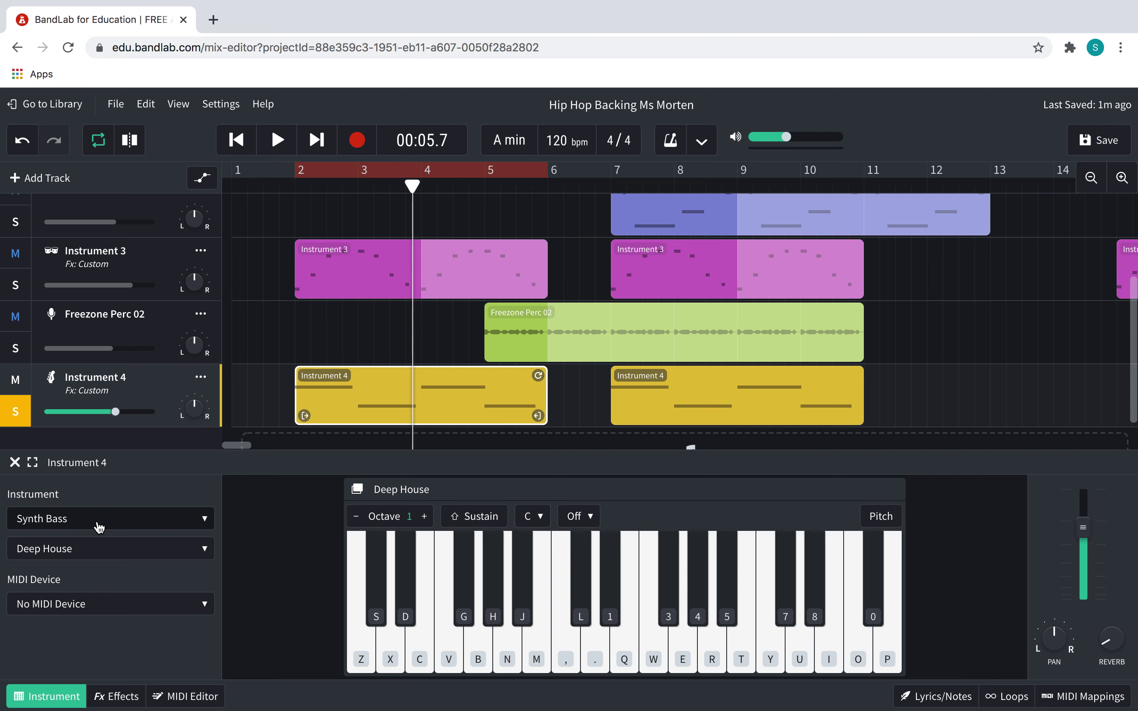
left_click(77, 548)
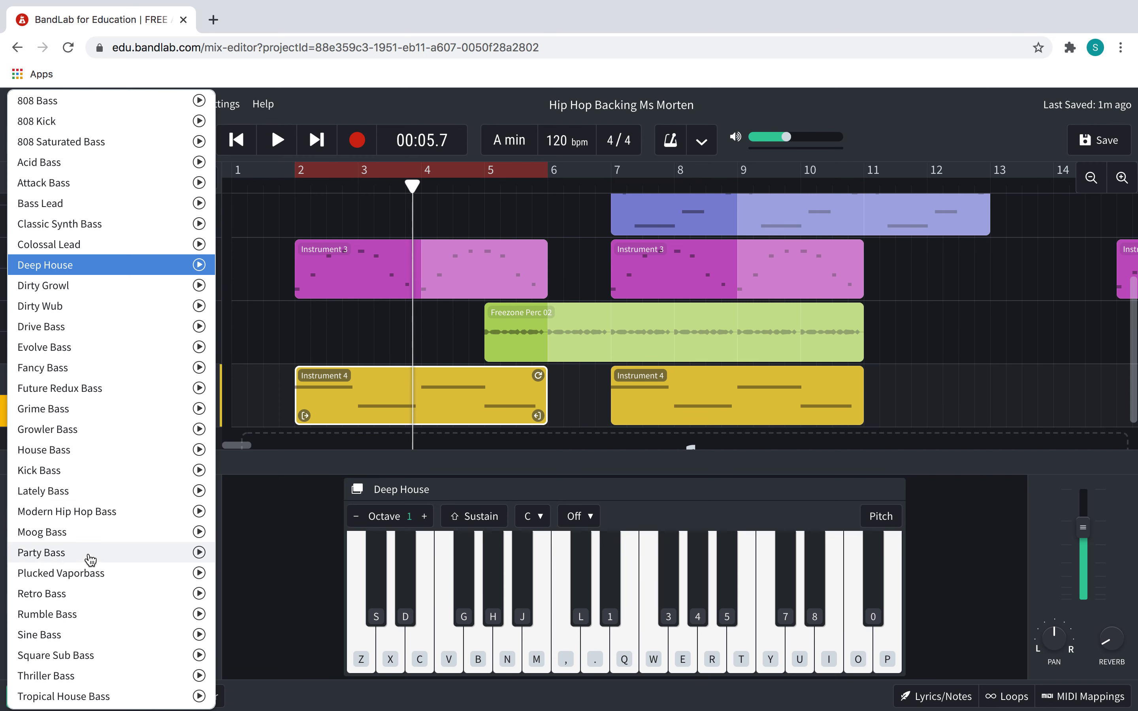
left_click(40, 245)
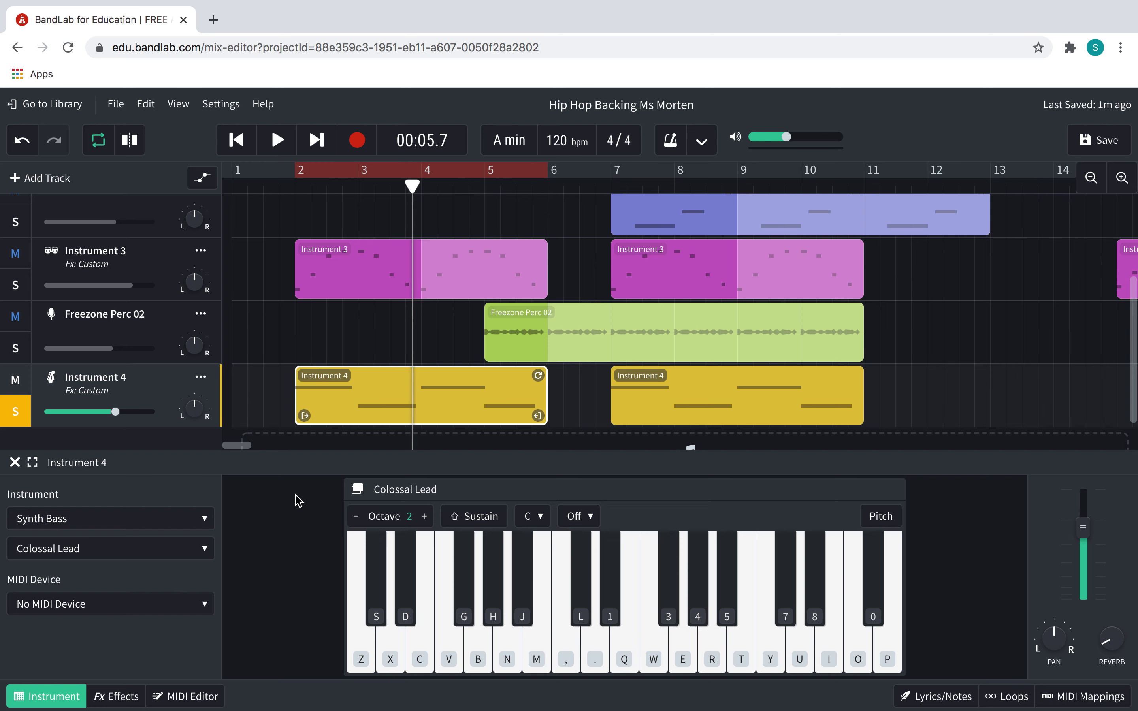
Open Instrument 4's clip zoomed out, turn its volume down to -10.9 dB and play from bar 2
double_click(346, 400)
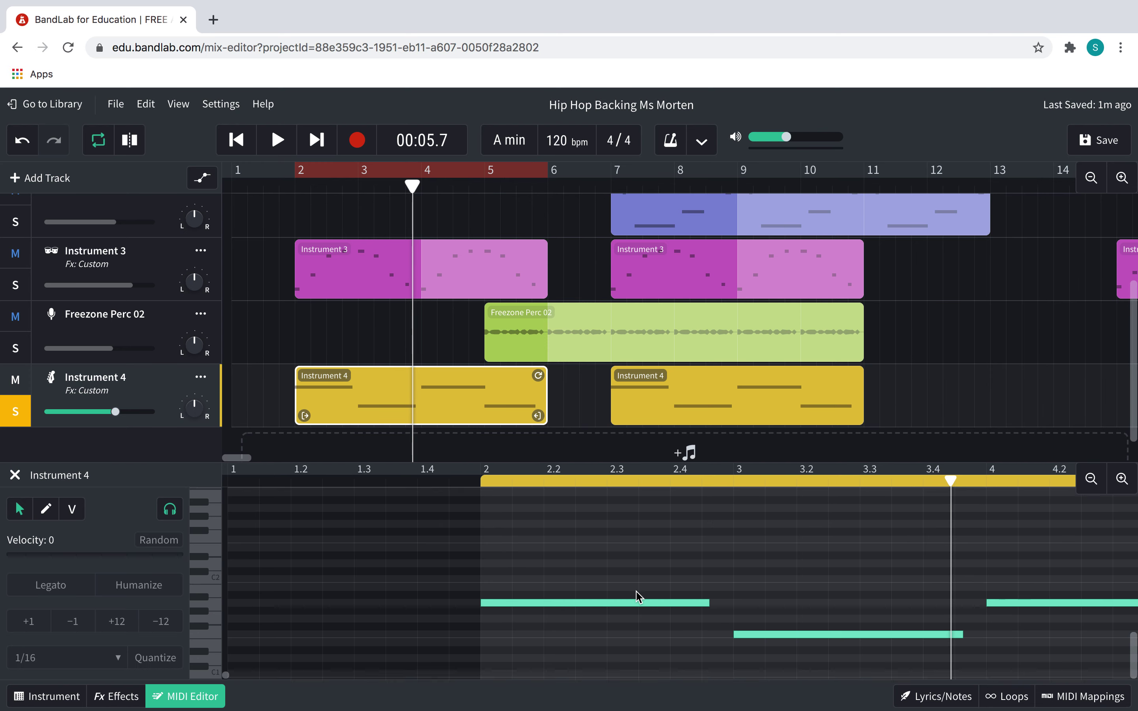
left_click(1091, 479)
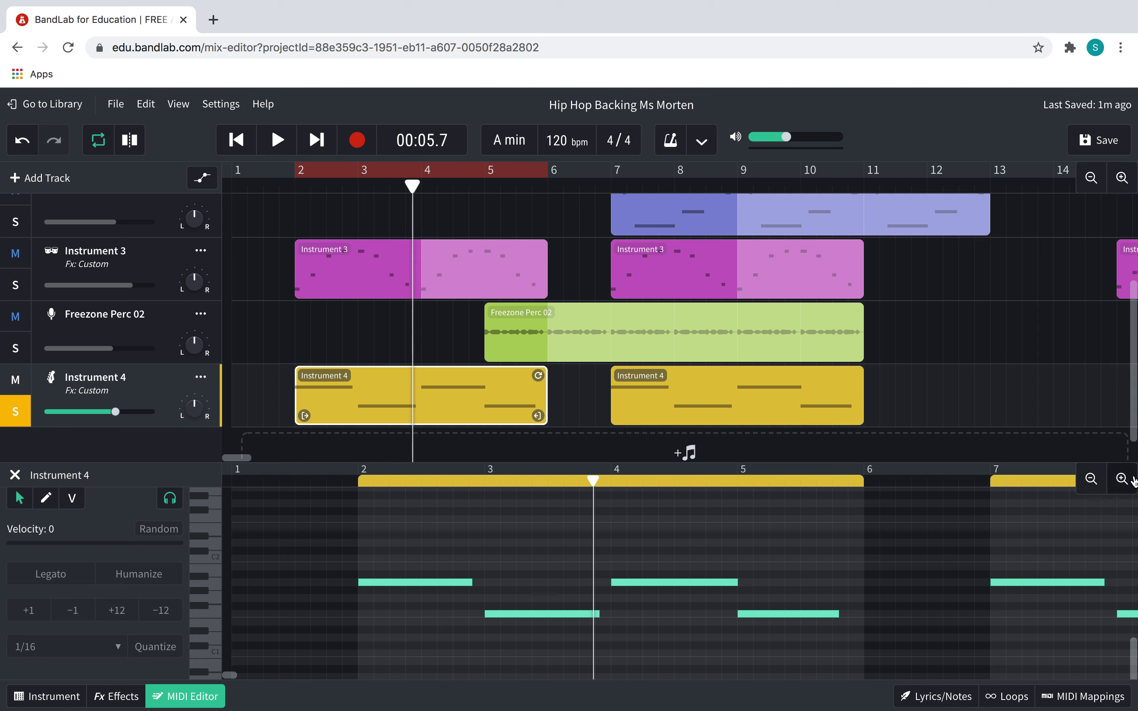
left_click(1099, 483)
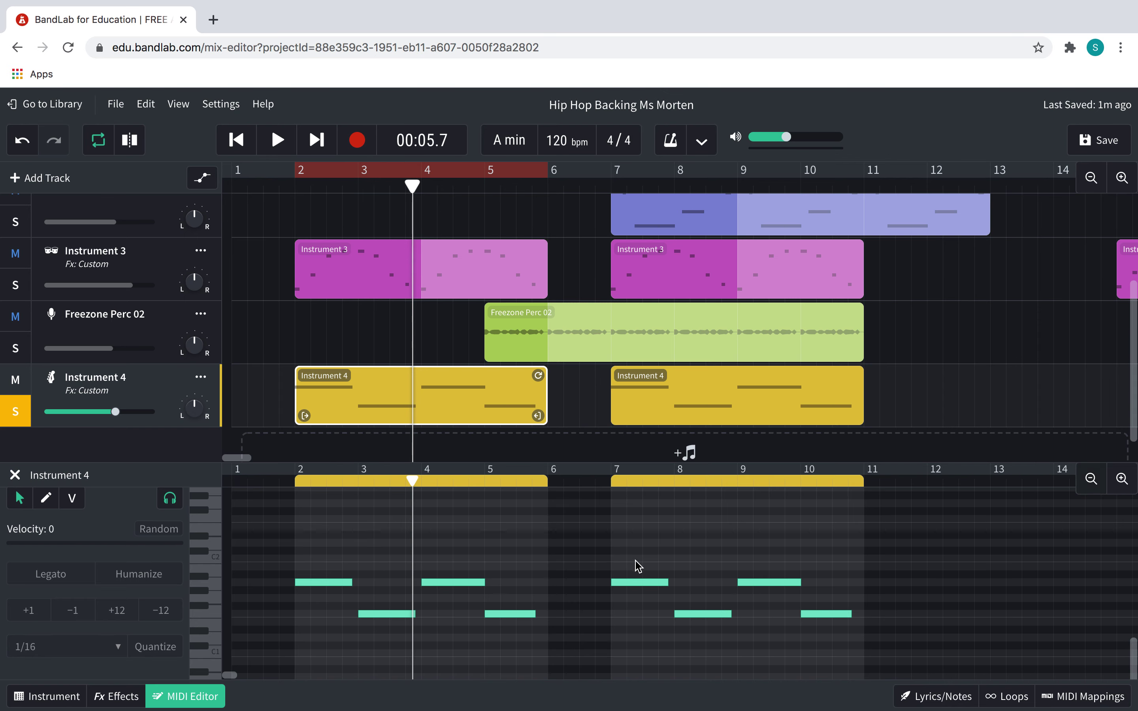
left_click(294, 187)
left_click_drag(115, 414, 87, 415)
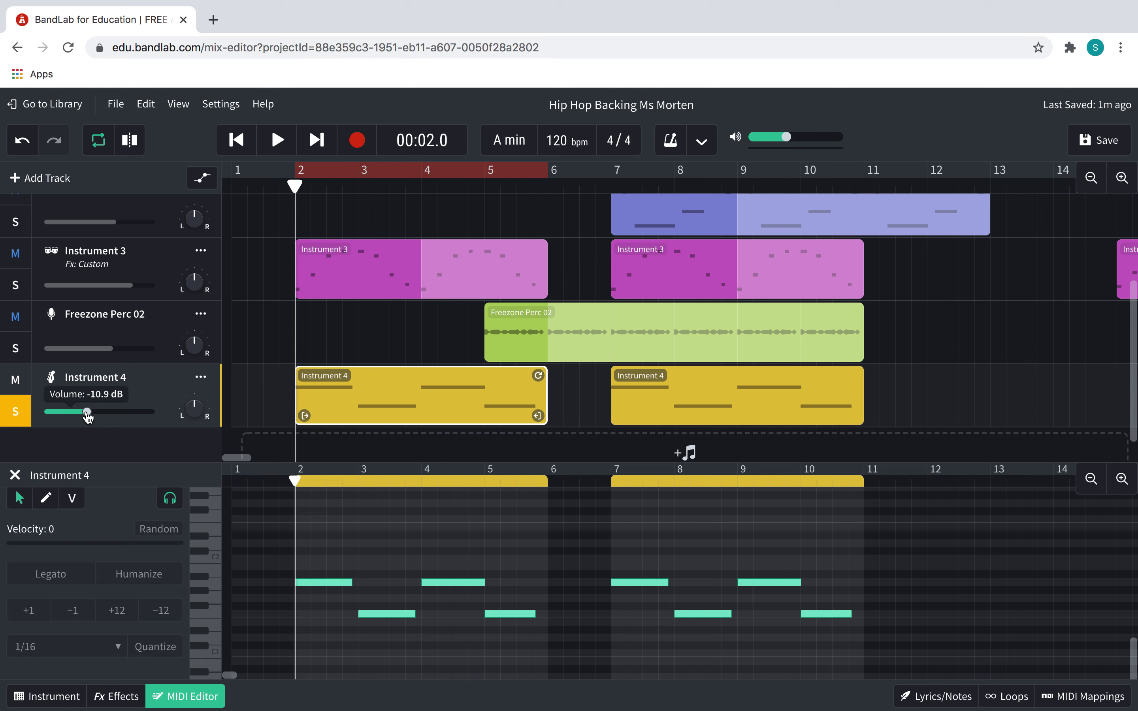
key("space")
key("space")
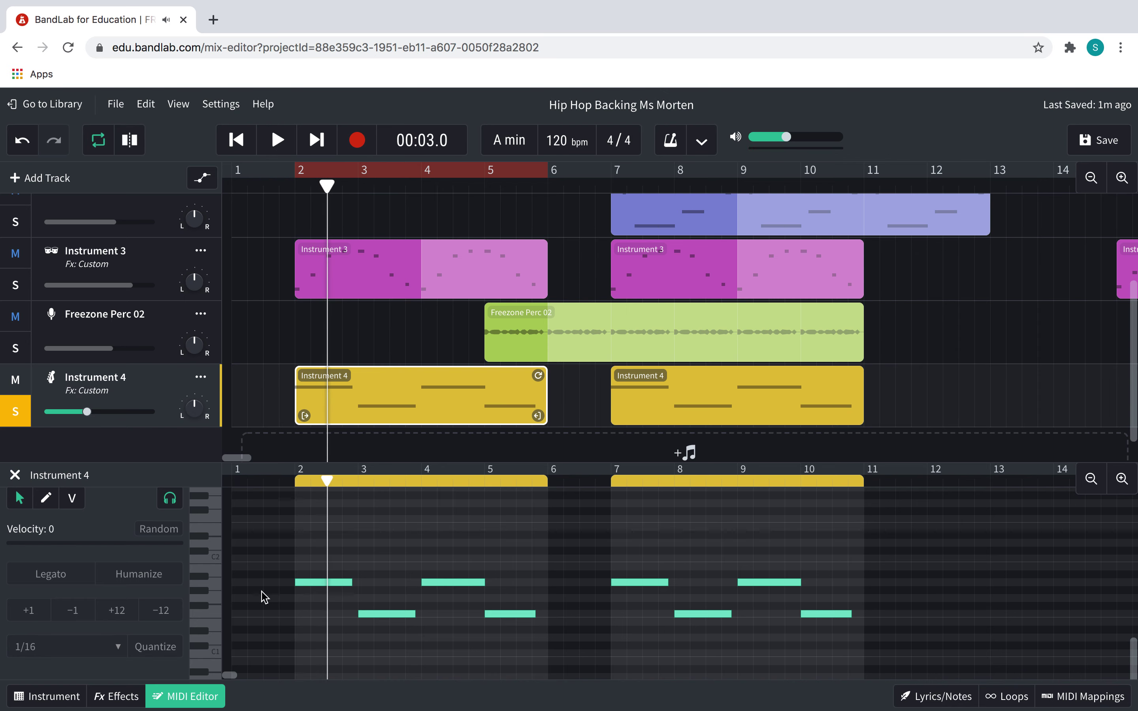
Select all eight notes, transpose them up an octave, and play back from bar 2
left_click_drag(274, 526, 906, 644)
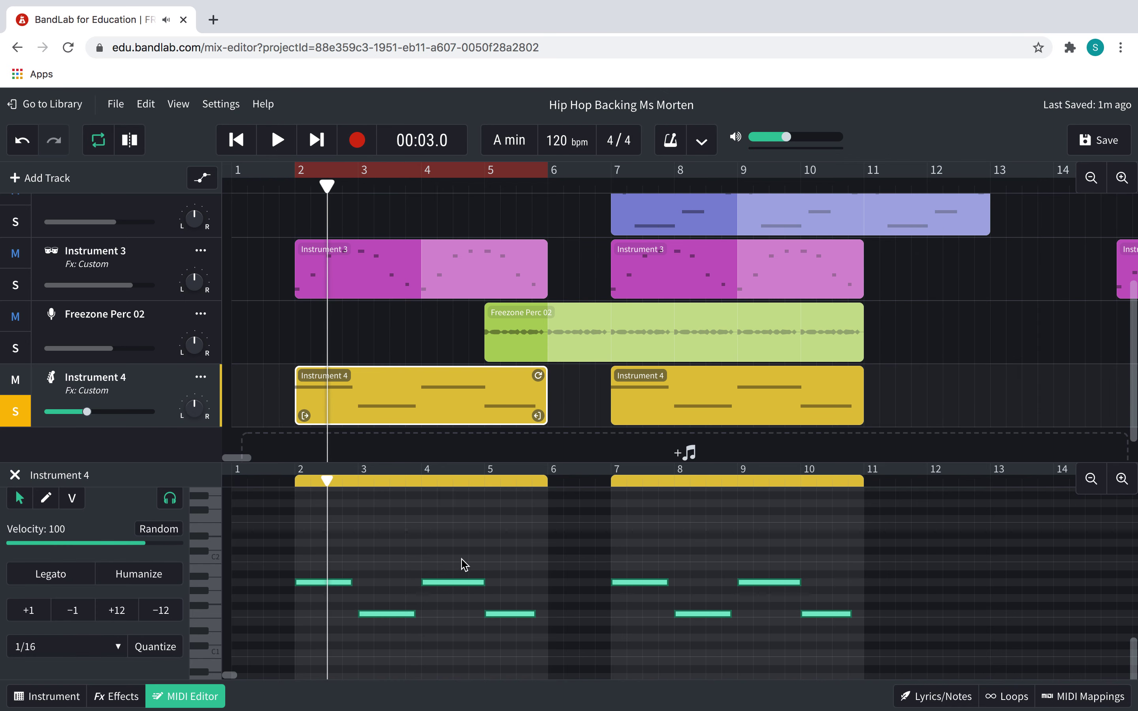
scroll(347, 540, "up", 1)
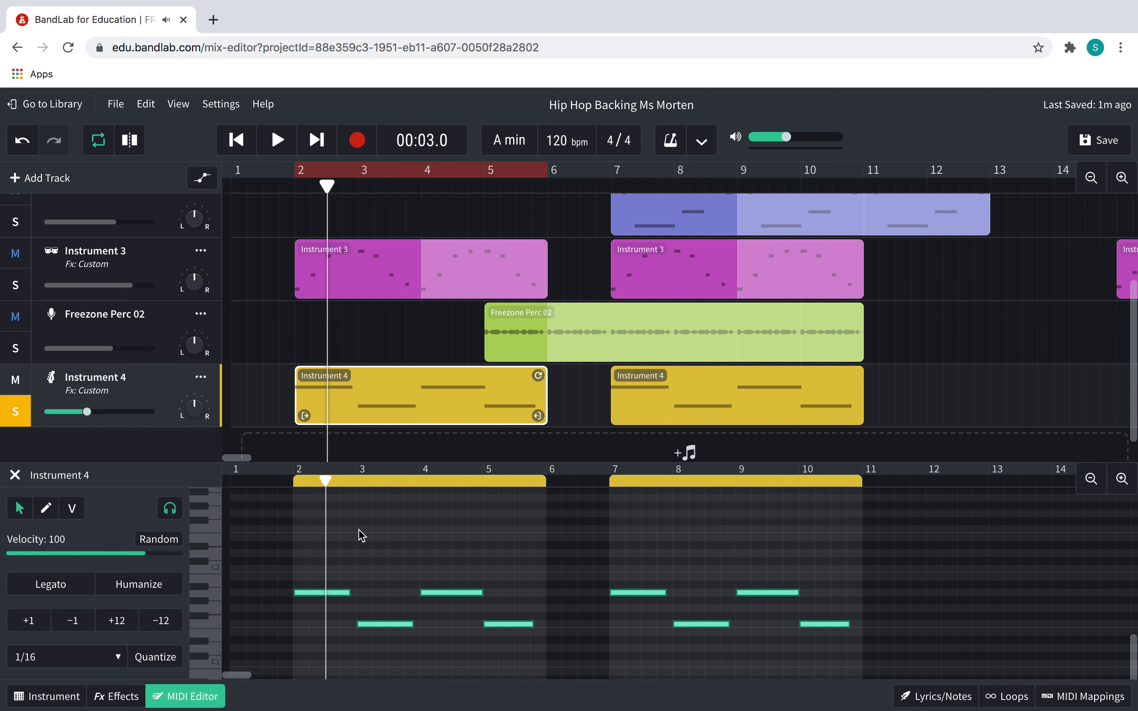
key("space")
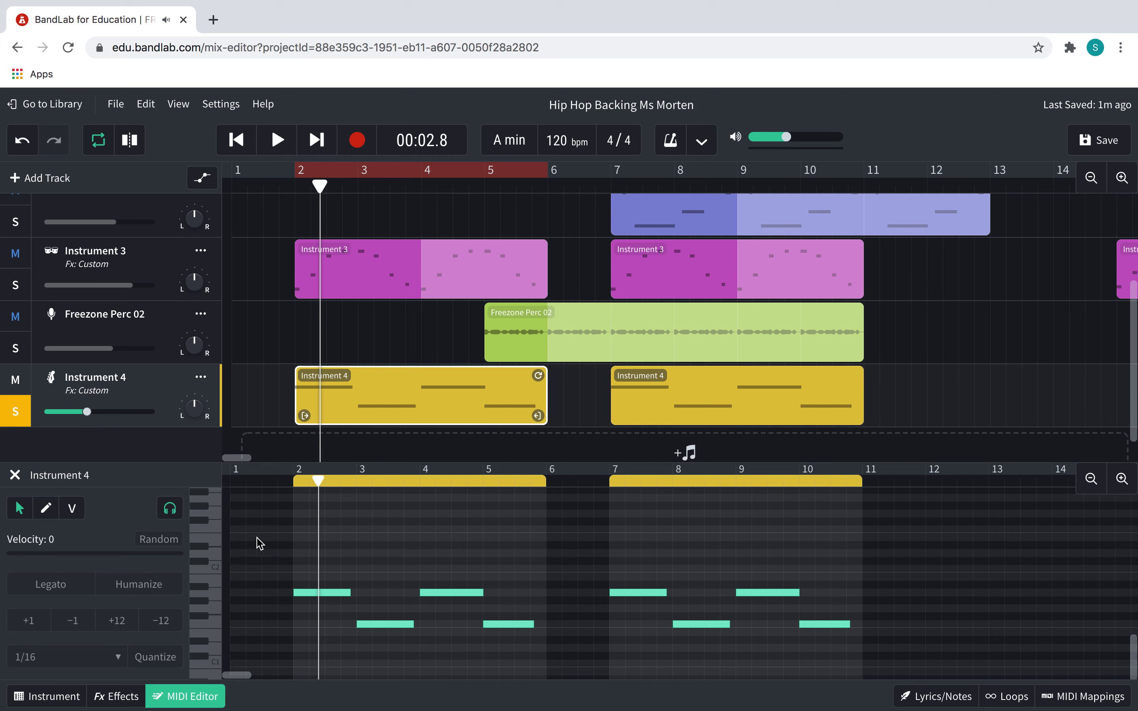
left_click_drag(270, 531, 897, 664)
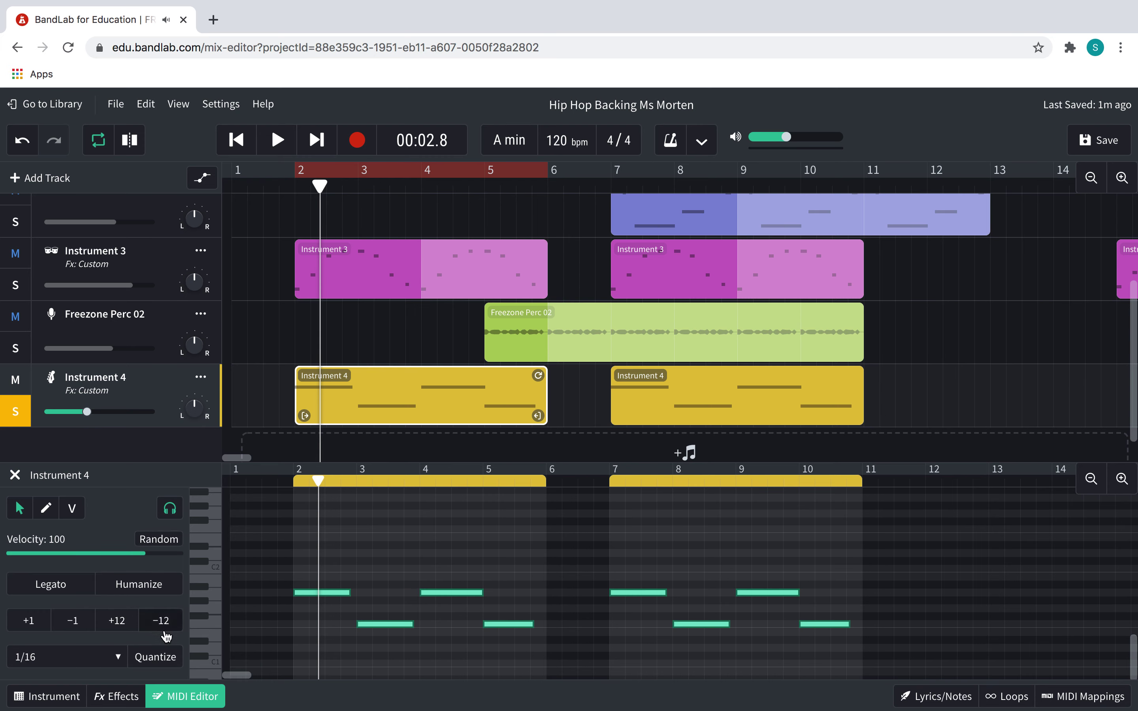
left_click(118, 620)
scroll(249, 595, "up", 3)
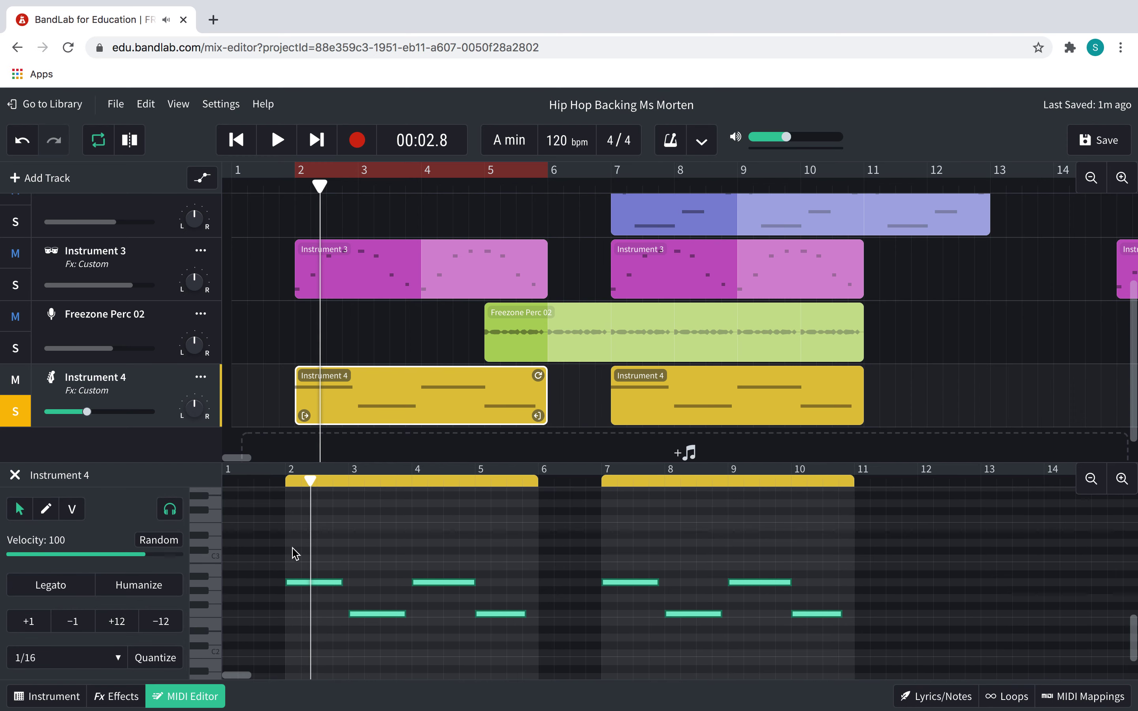
left_click(277, 553)
left_click(300, 186)
key("space")
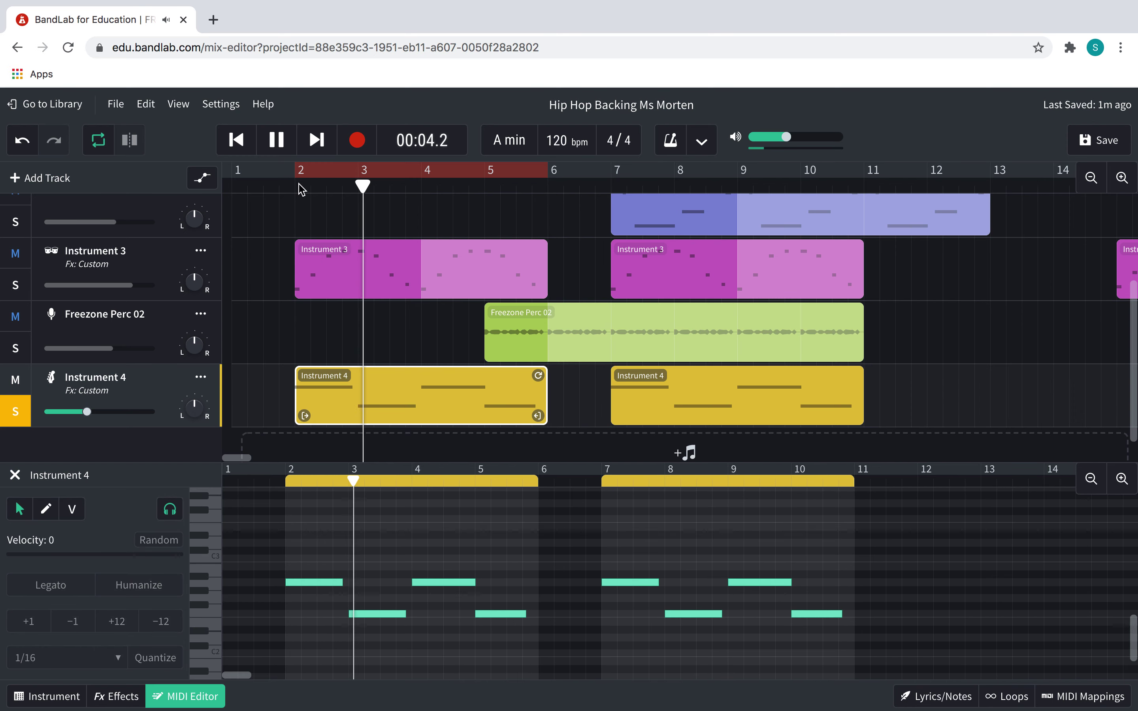
key("space")
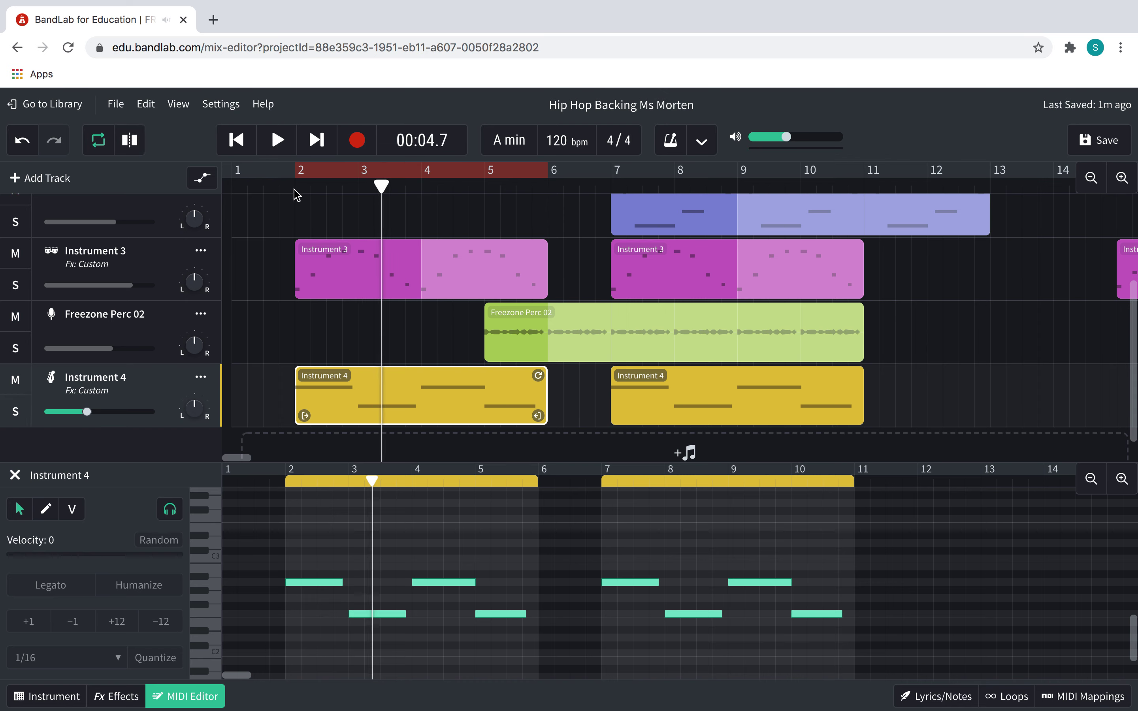
Replay from bar 2, lower Instrument 4 to -15.7 dB, and stop with looping turned off
left_click(294, 187)
key("space")
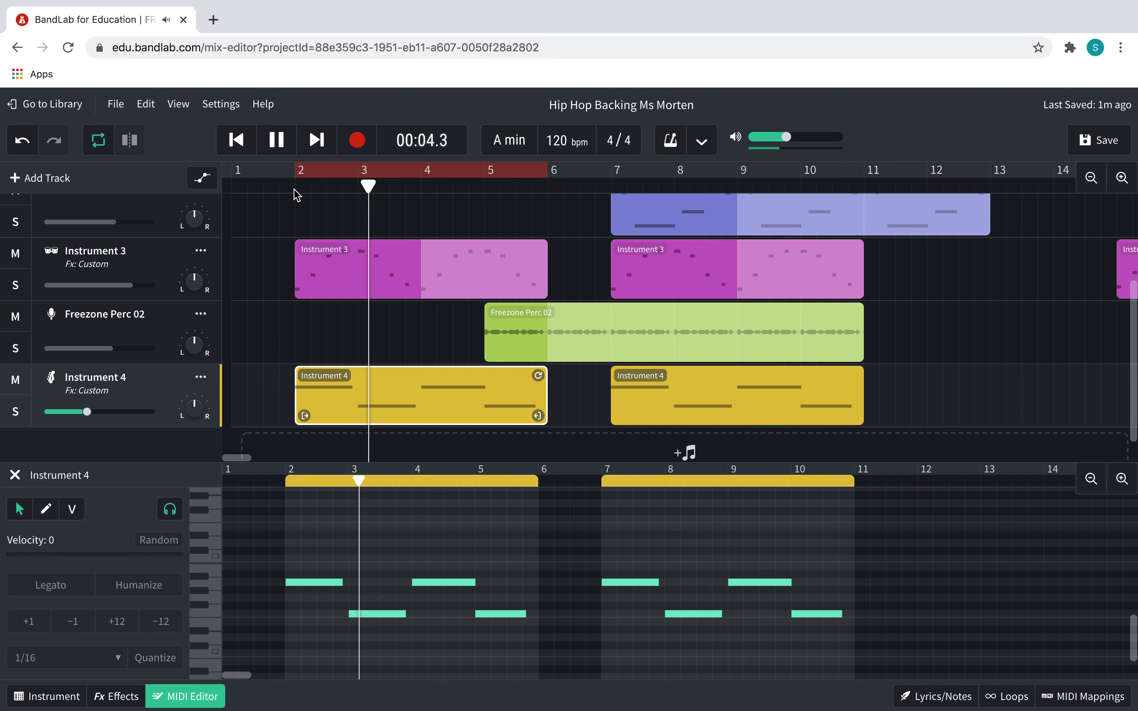
left_click_drag(86, 412, 78, 417)
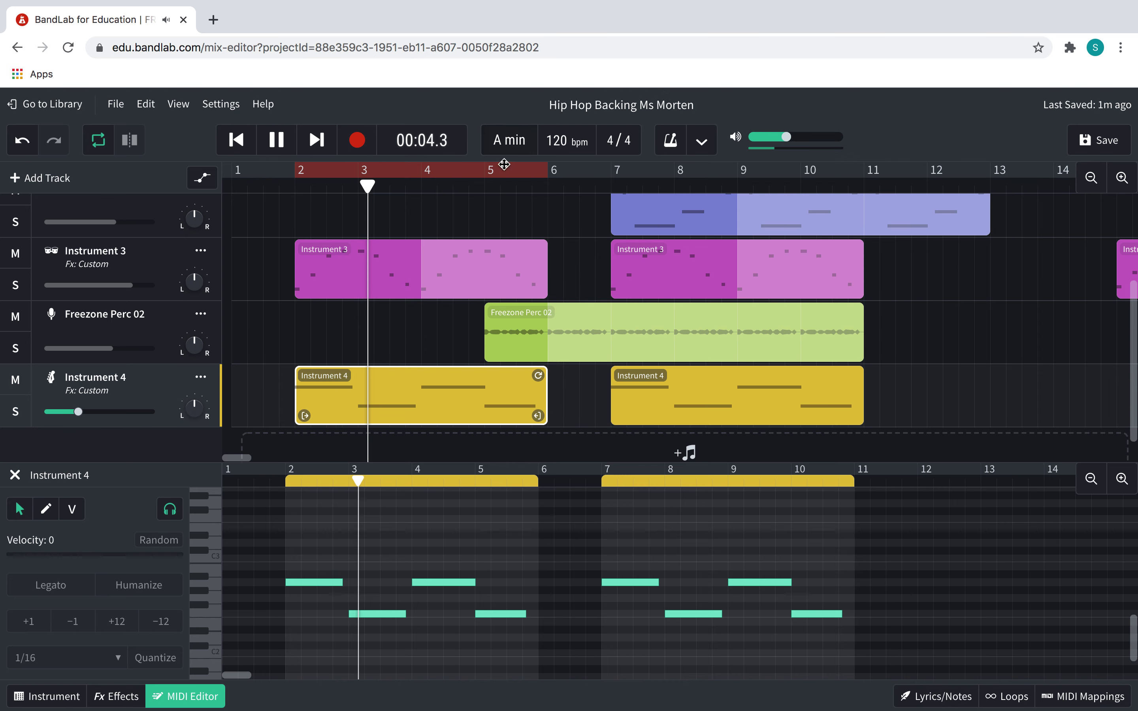
key("l")
key("space")
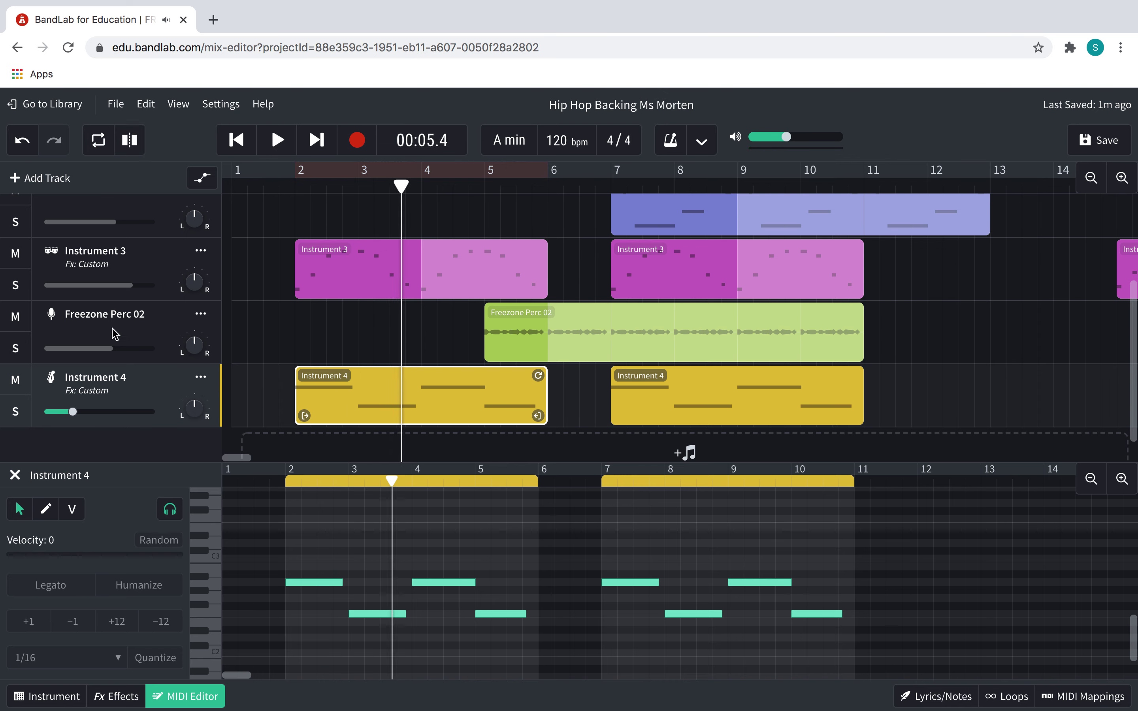
Raise Instrument 3's volume to +3.3 dB and reselect Instrument 4
left_click(125, 310)
scroll(126, 329, "up", 2)
left_click(133, 369)
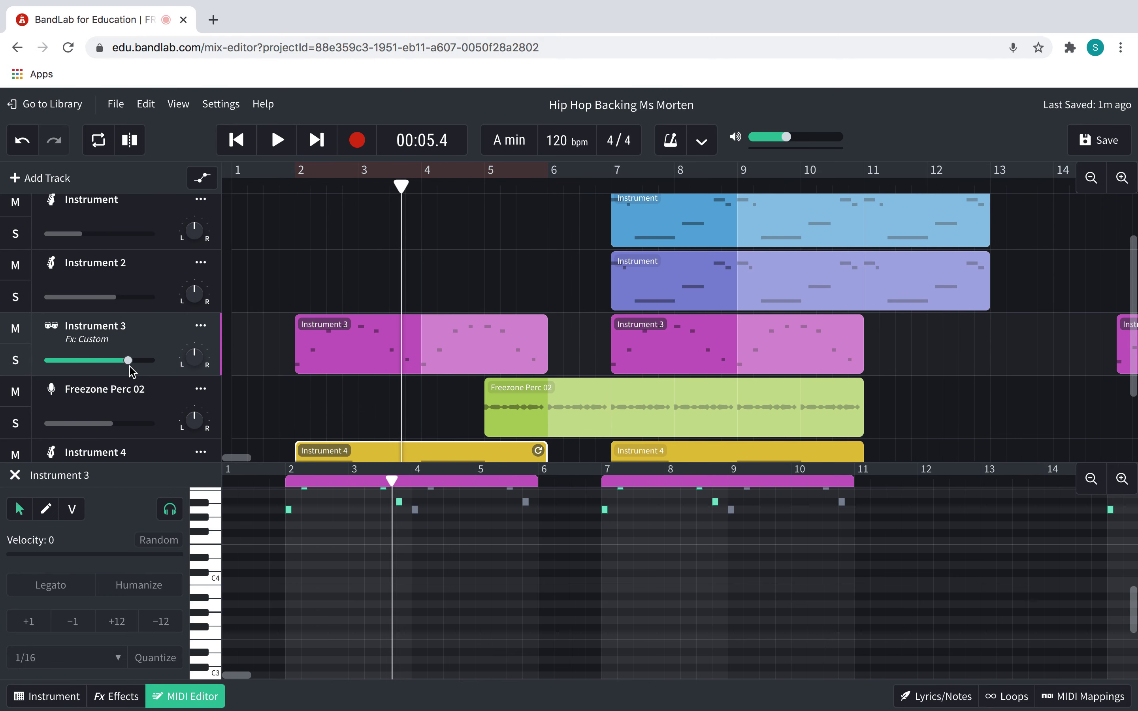
left_click_drag(133, 368, 142, 368)
scroll(163, 341, "down", 3)
left_click(135, 371)
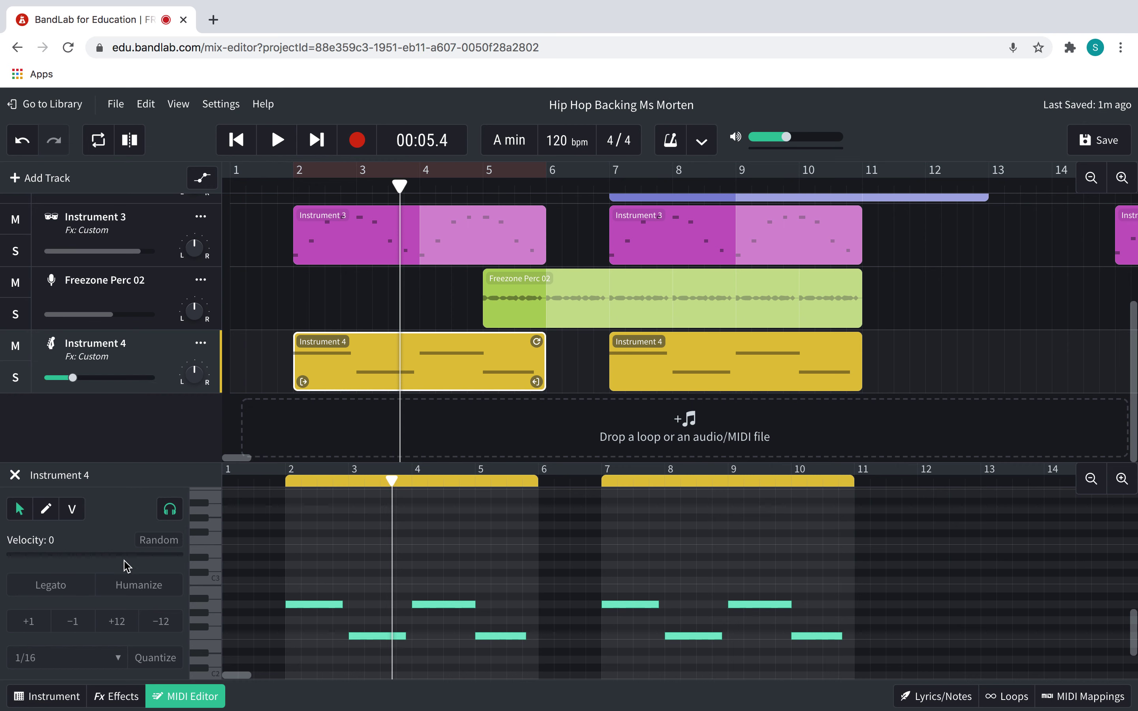
Turn the Space Maker room size up considerably and play from bar 2 to hear it
left_click(106, 701)
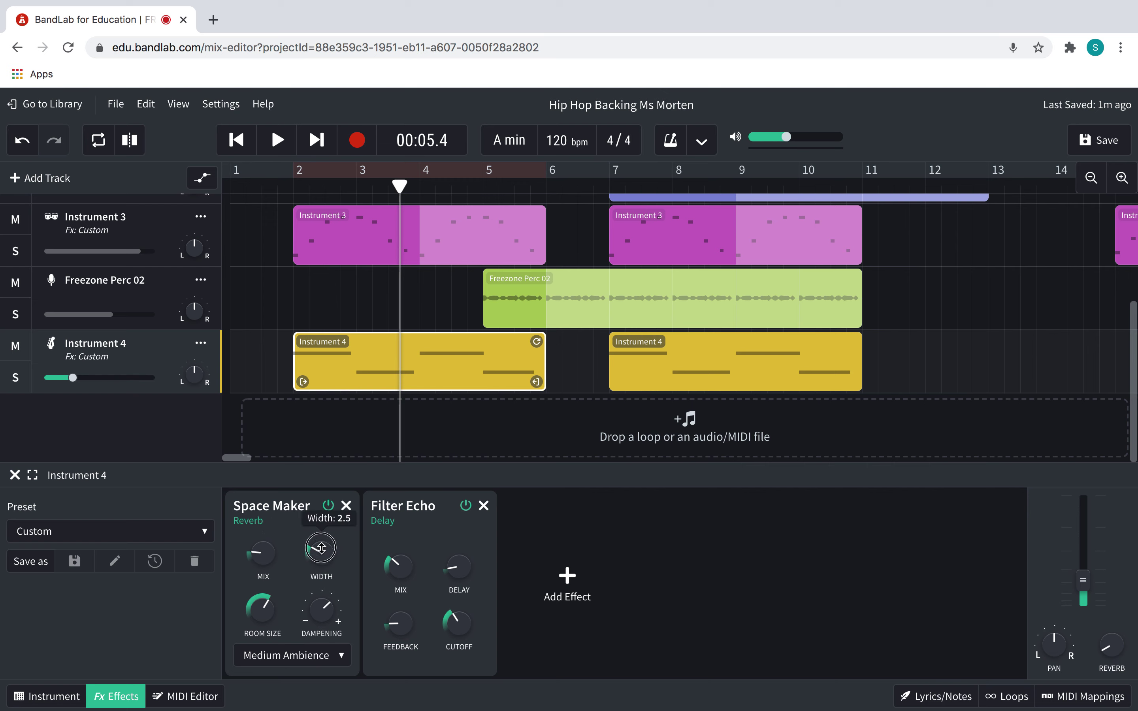
mouse_move(255, 557)
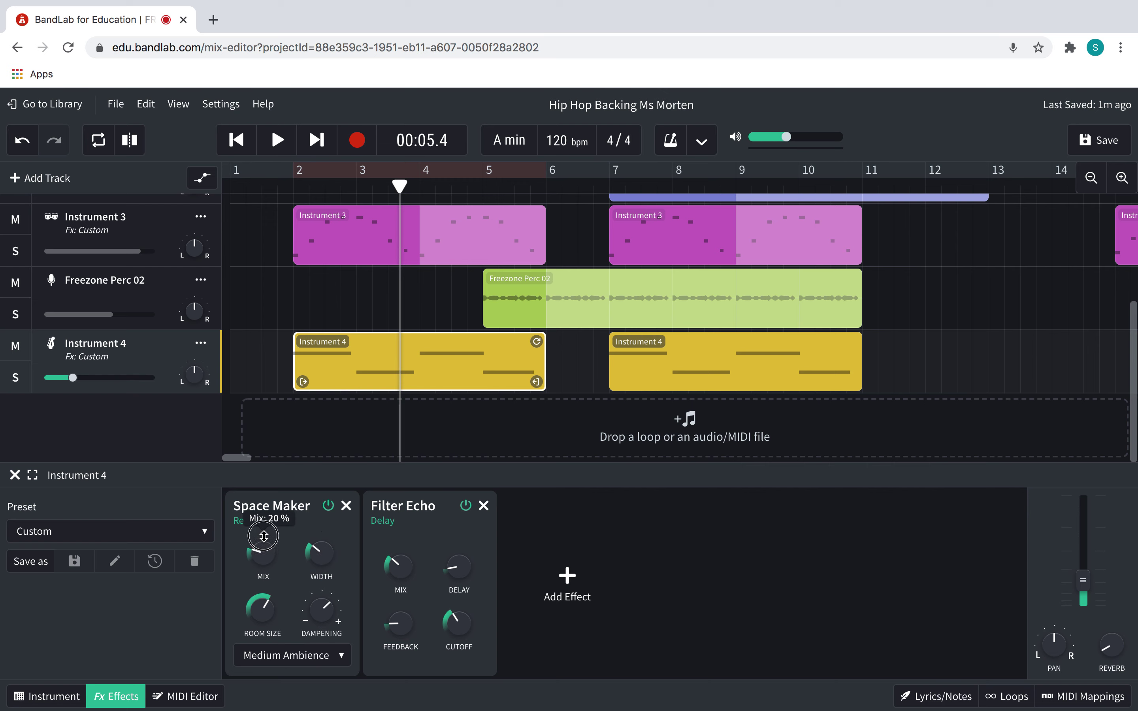
left_click_drag(269, 651, 254, 541)
left_click(295, 190)
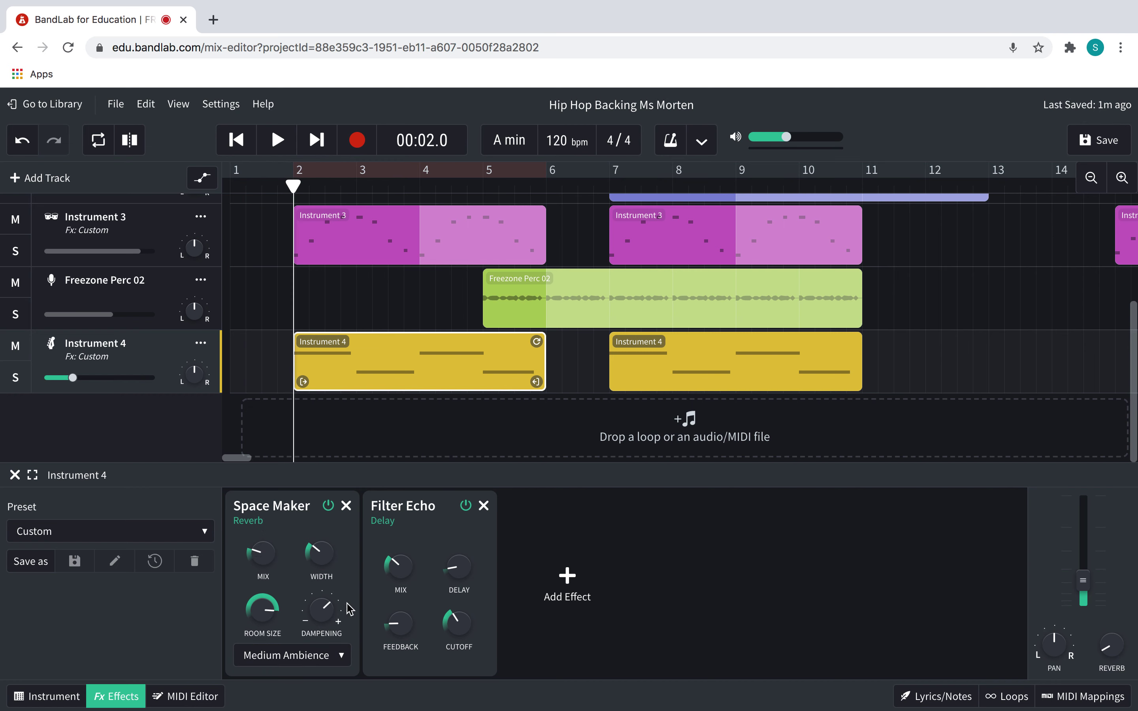
key("space")
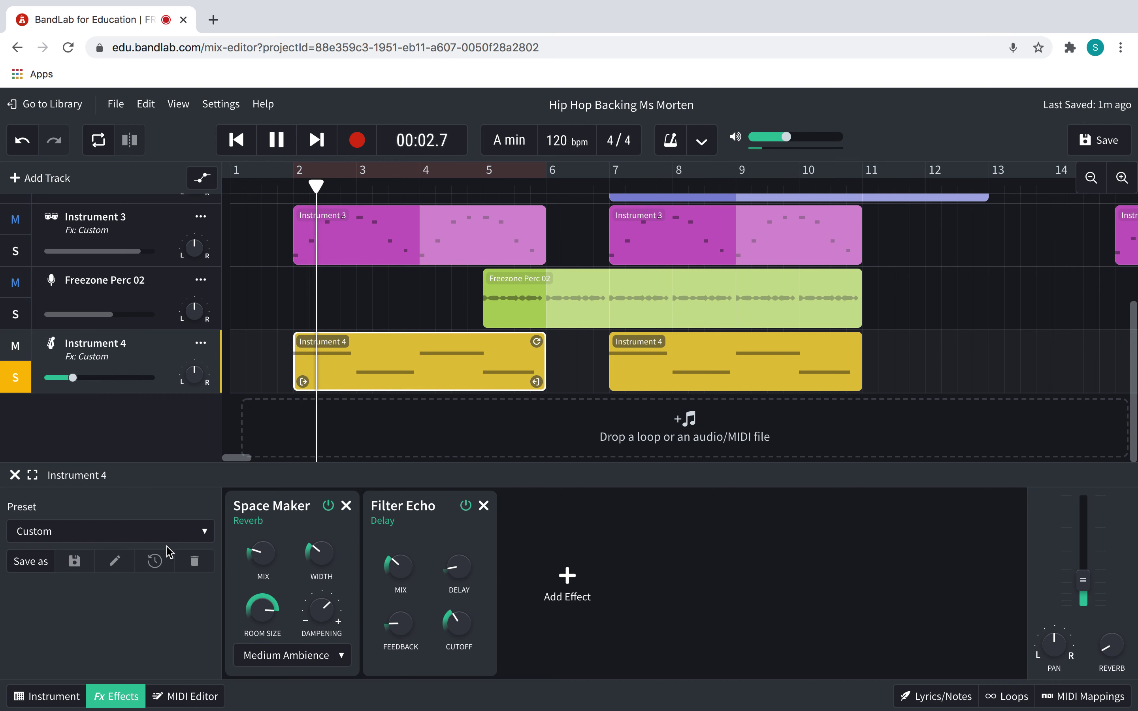
left_click(515, 189)
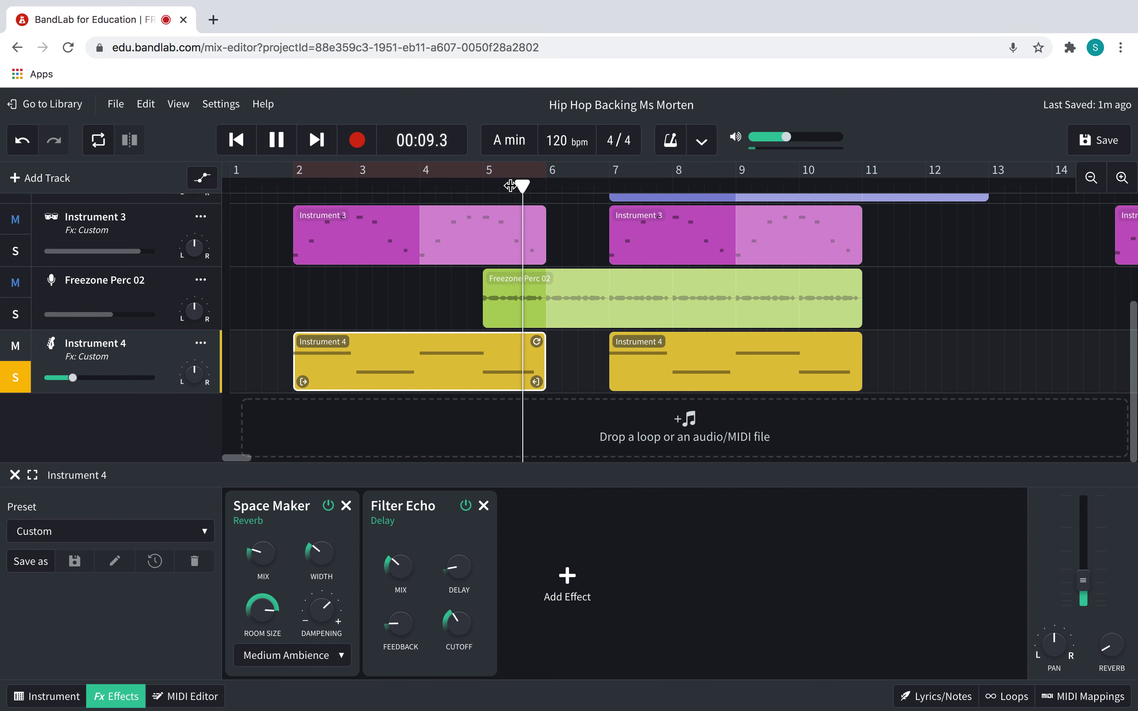
left_click(479, 189)
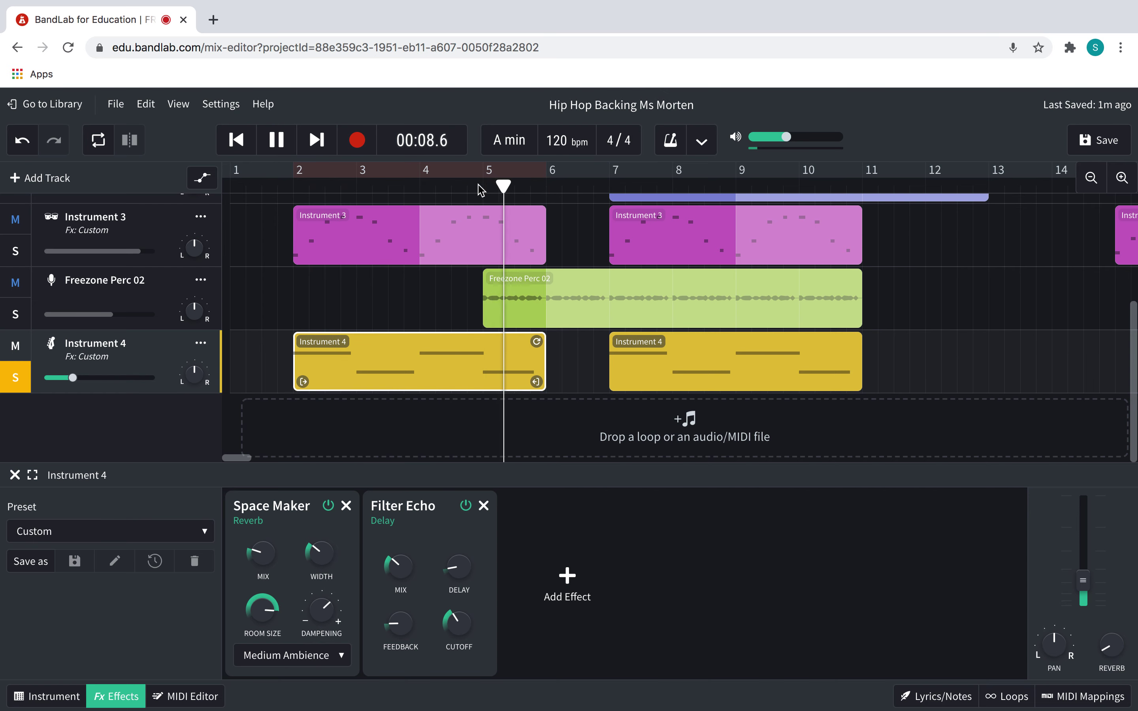
key("space")
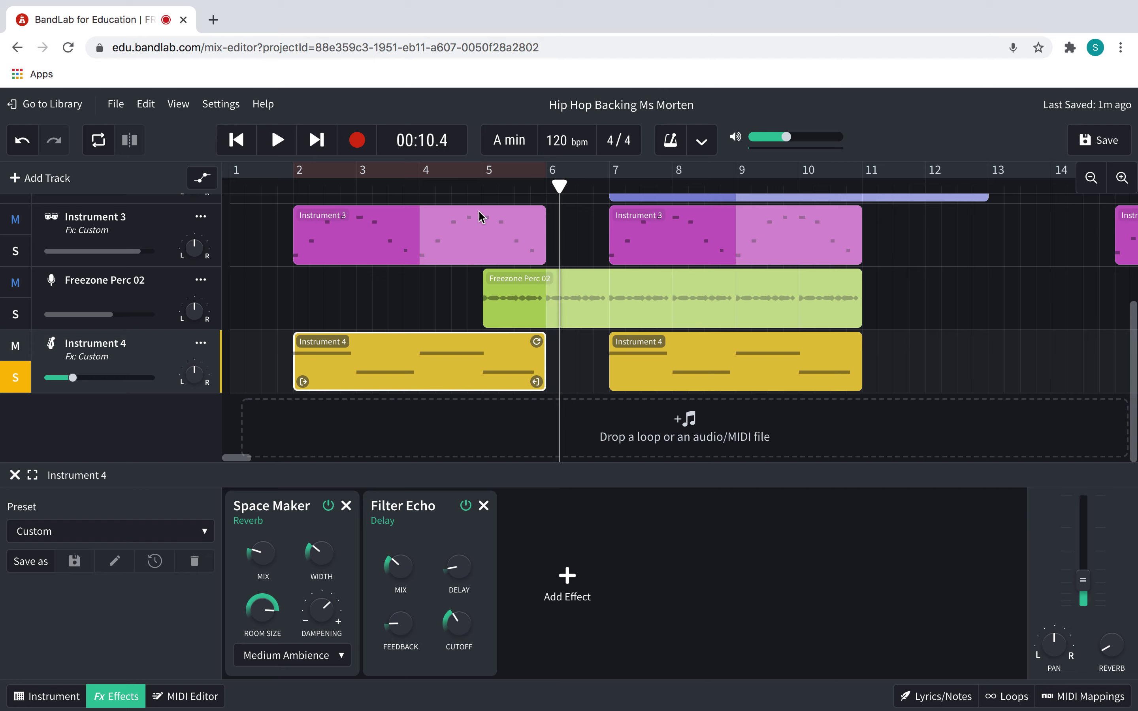
Lengthen Instrument 4's note near bar 5 in the MIDI editor
double_click(487, 364)
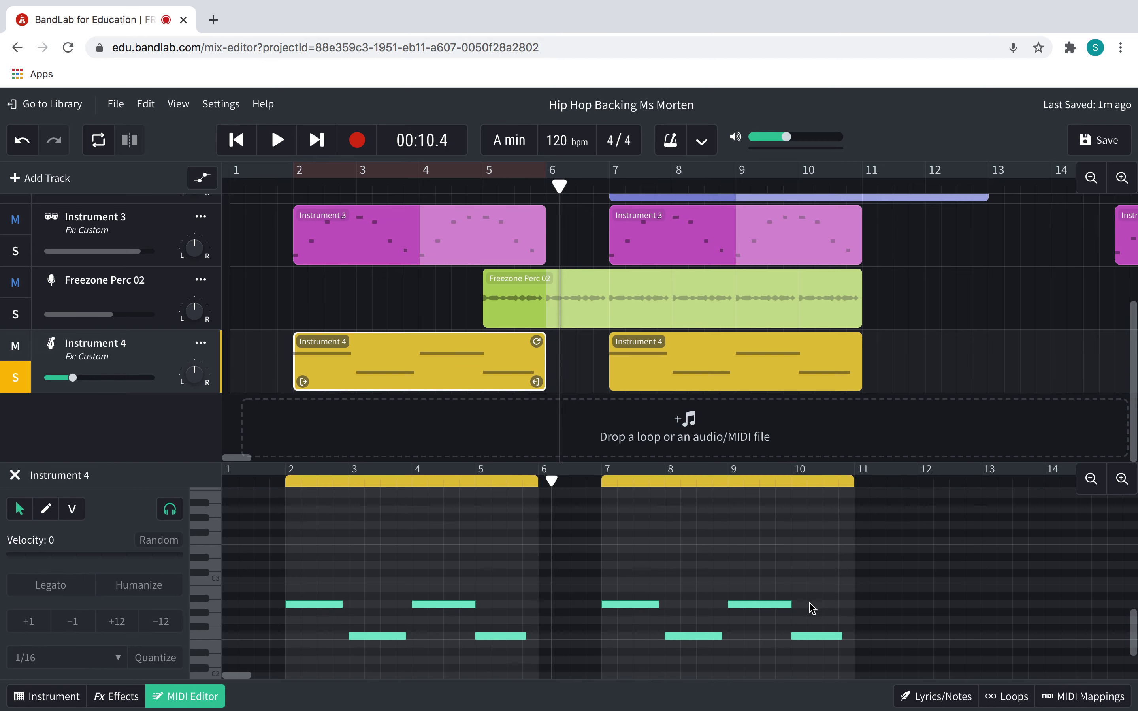
left_click_drag(525, 636, 534, 636)
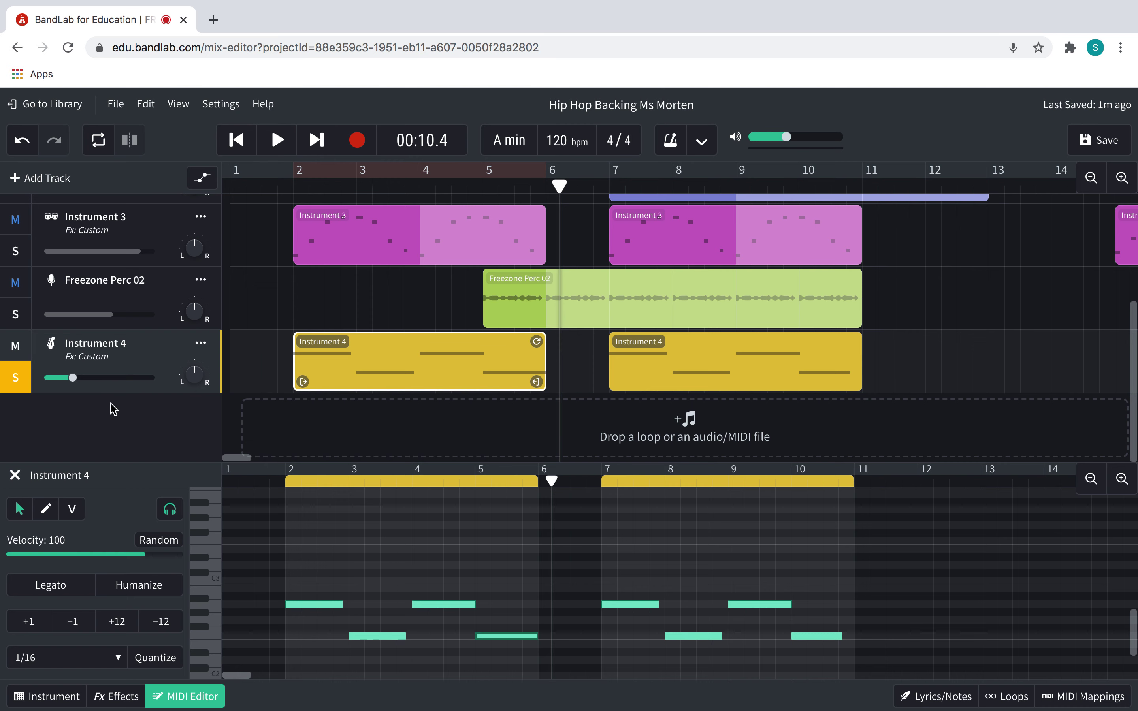
left_click(109, 701)
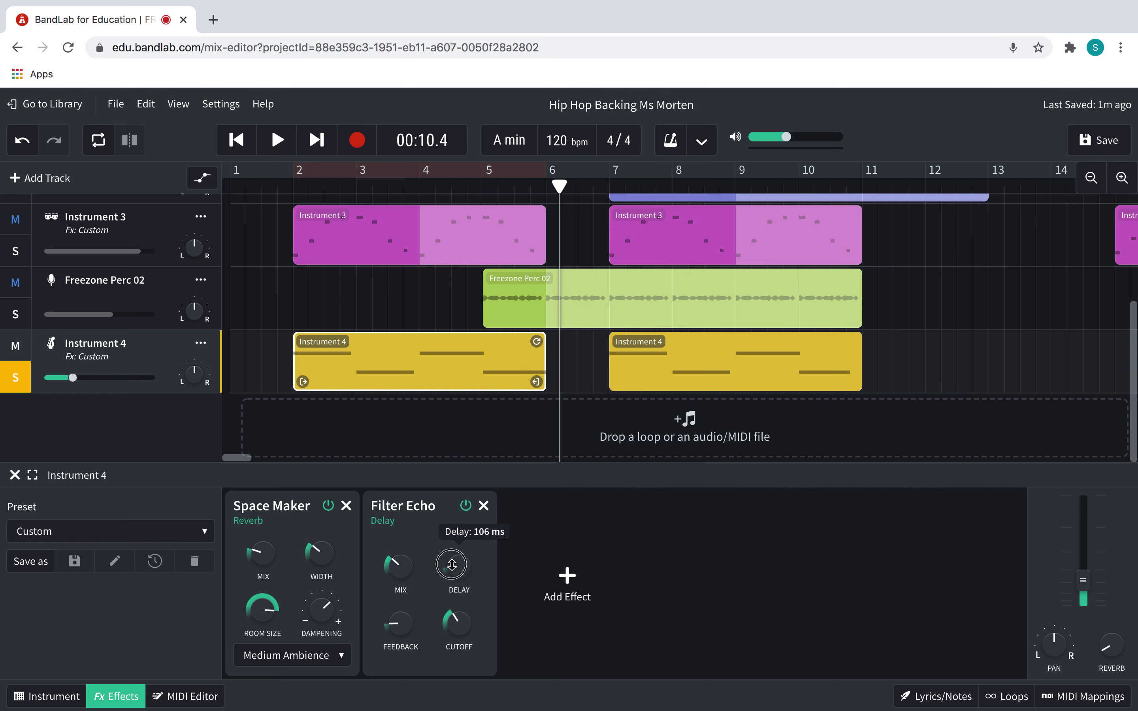
Play from near bar 5, remove the Filter Echo, then undo the removal
mouse_move(250, 541)
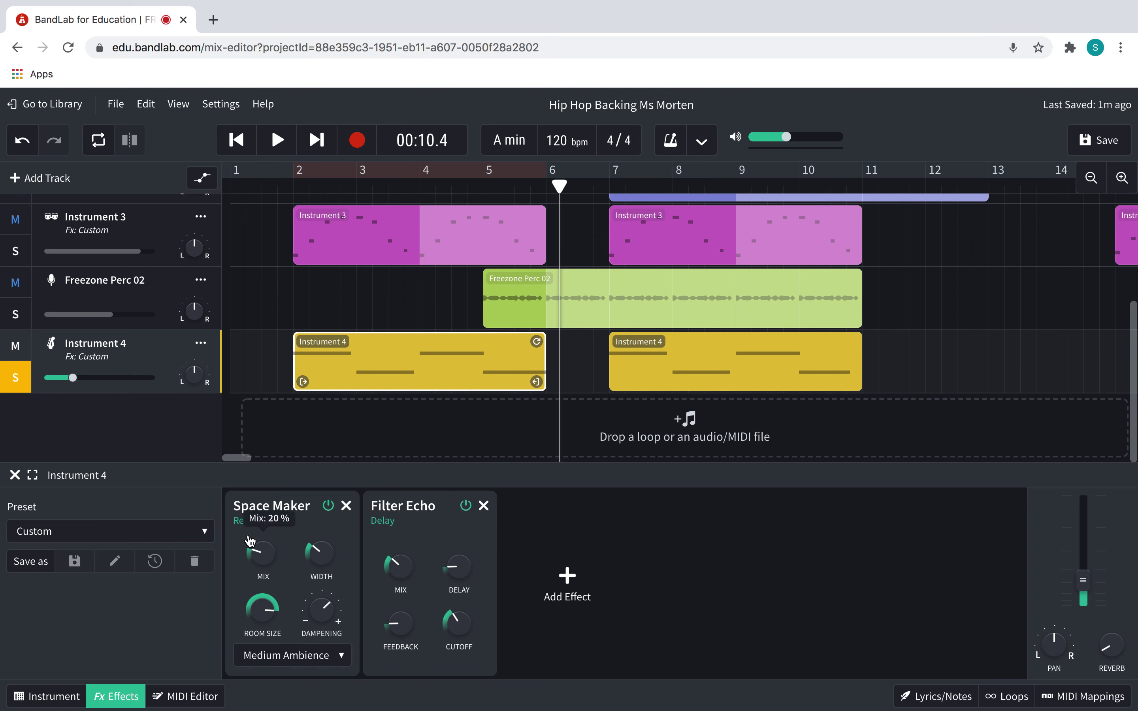
mouse_move(280, 615)
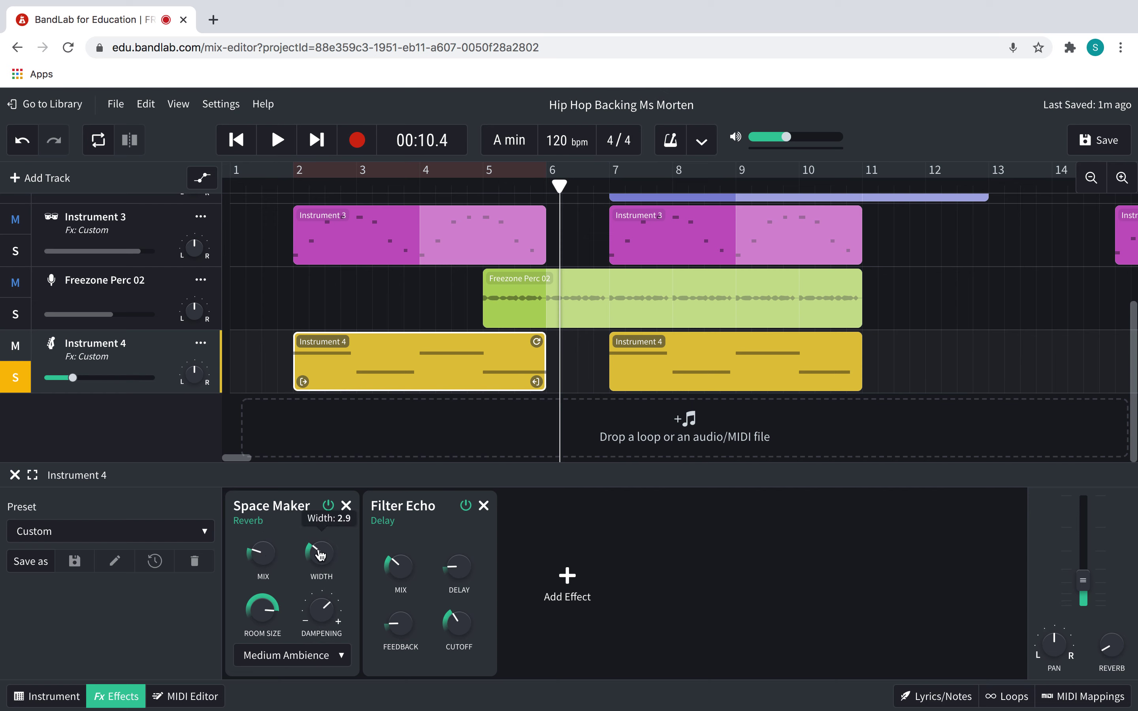
left_click(485, 188)
key("space")
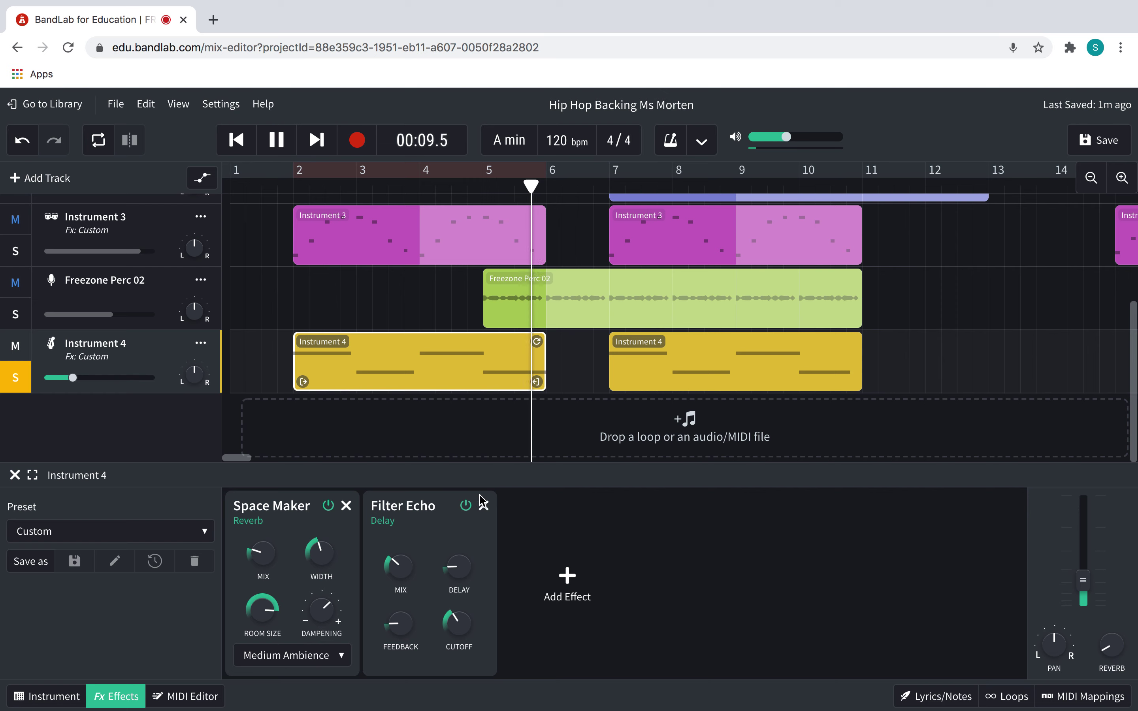
left_click(483, 504)
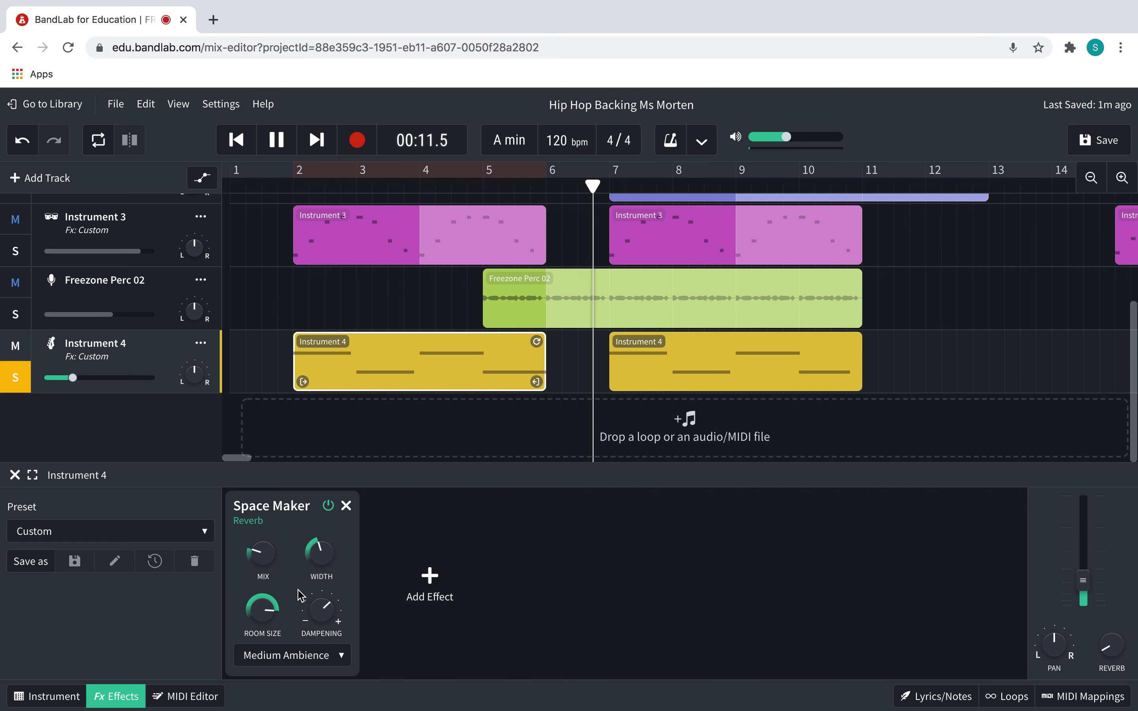
key("space")
key("ctrl+z")
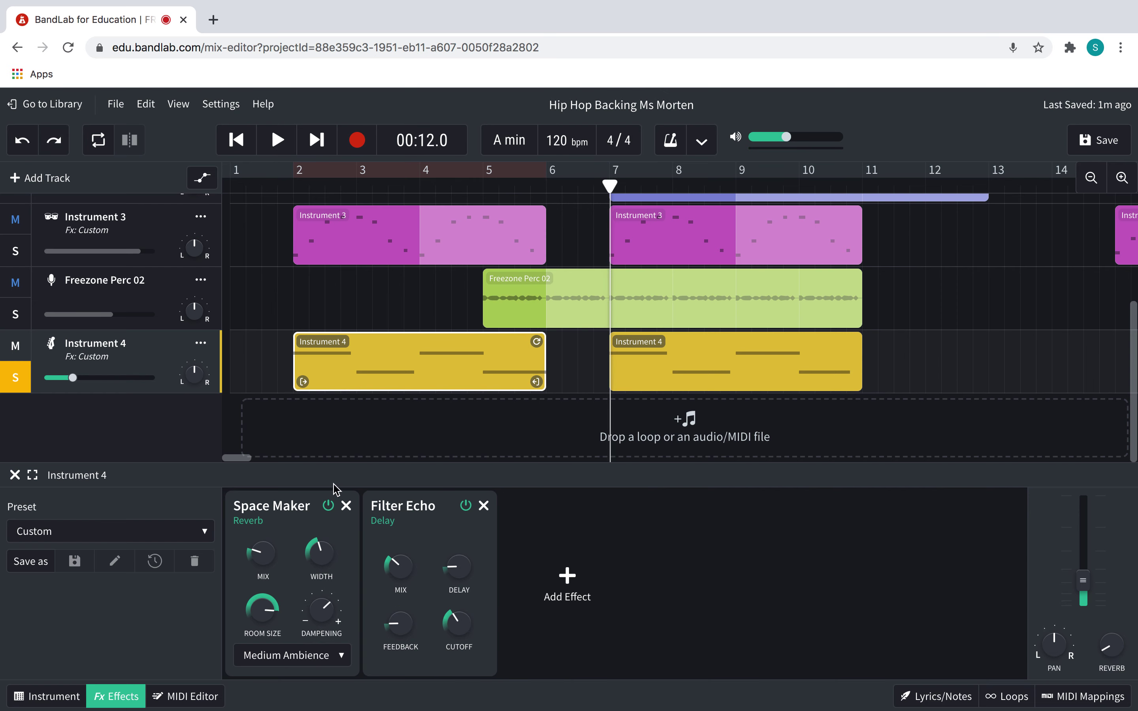
Bypass the Space Maker reverb during playback before bar 5 to compare, then re-enable it
left_click(329, 506)
left_click(469, 182)
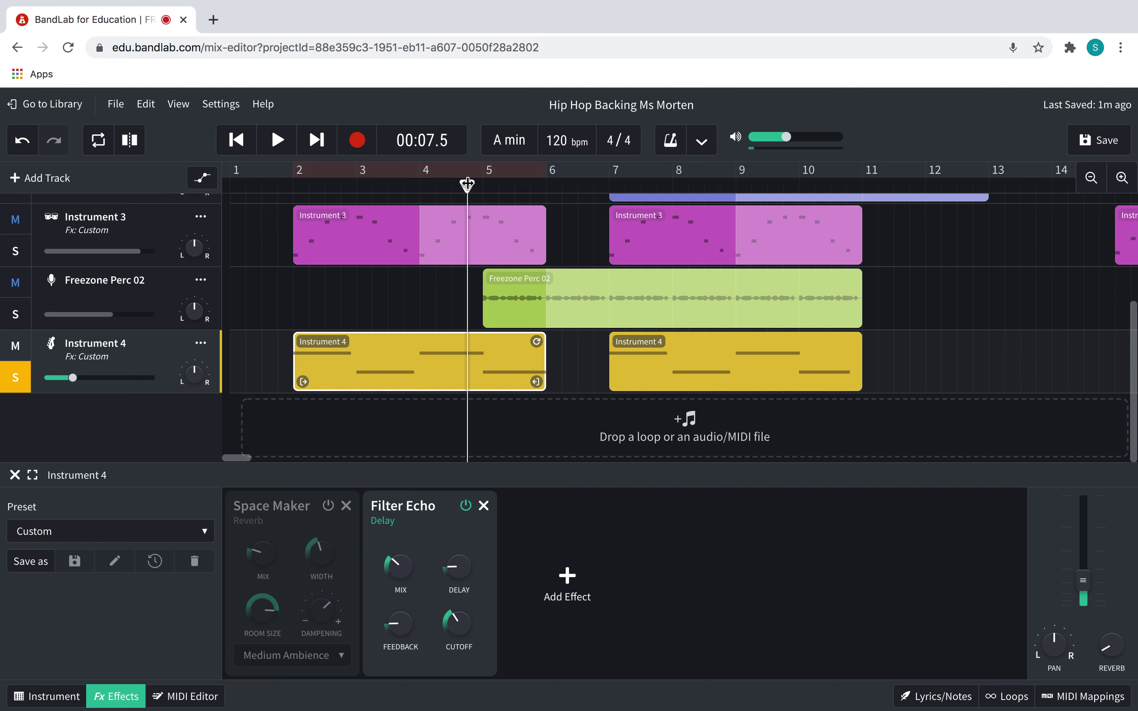
key("space")
left_click(329, 505)
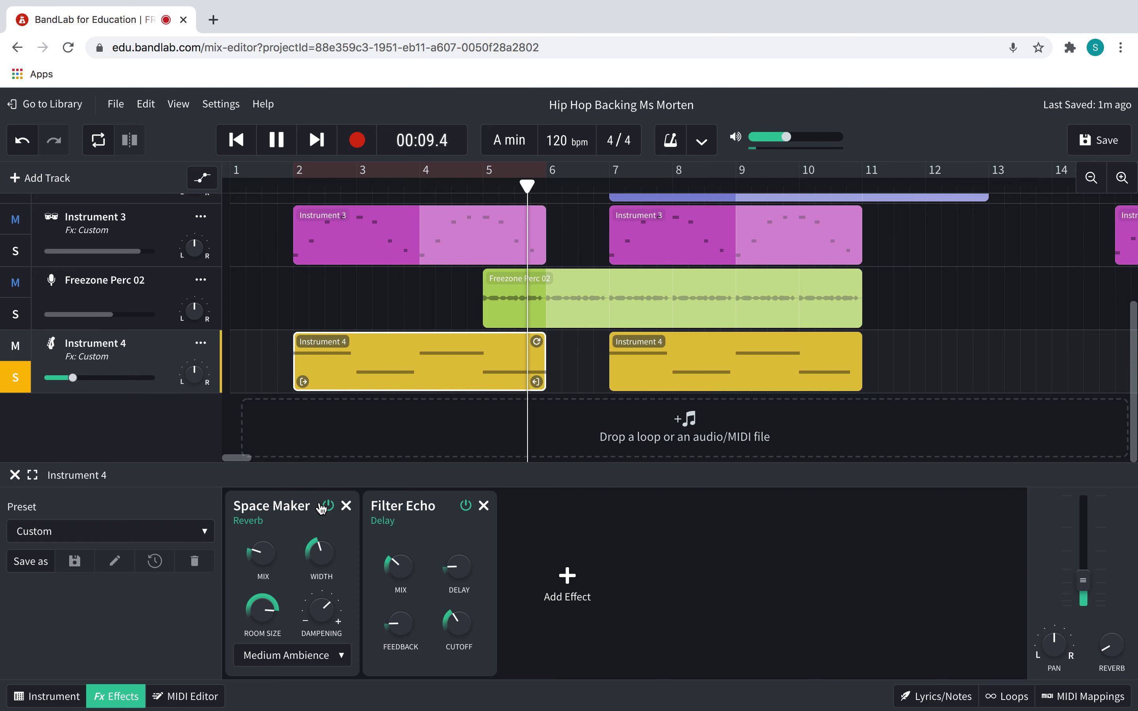
Loop bars 2–6, raise the reverb mix to 34% and switch it to Large Hall
left_click_drag(356, 173, 549, 175)
key("space")
key("space")
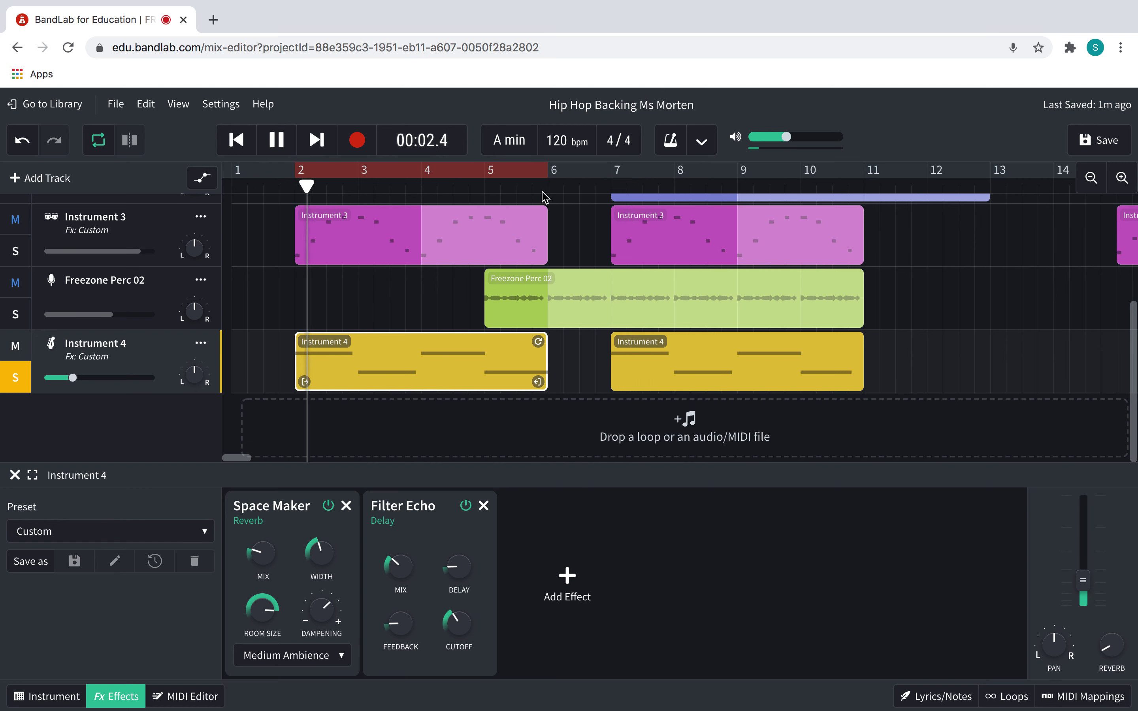
mouse_move(279, 522)
left_click_drag(280, 523, 414, 515)
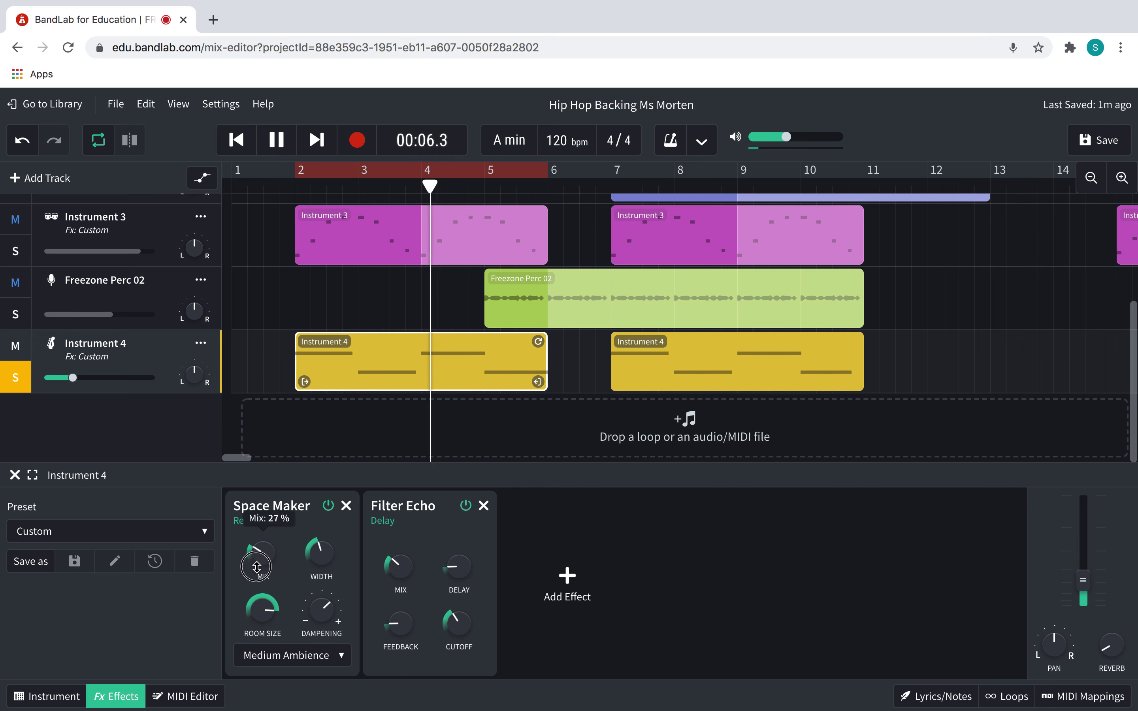
left_click(272, 655)
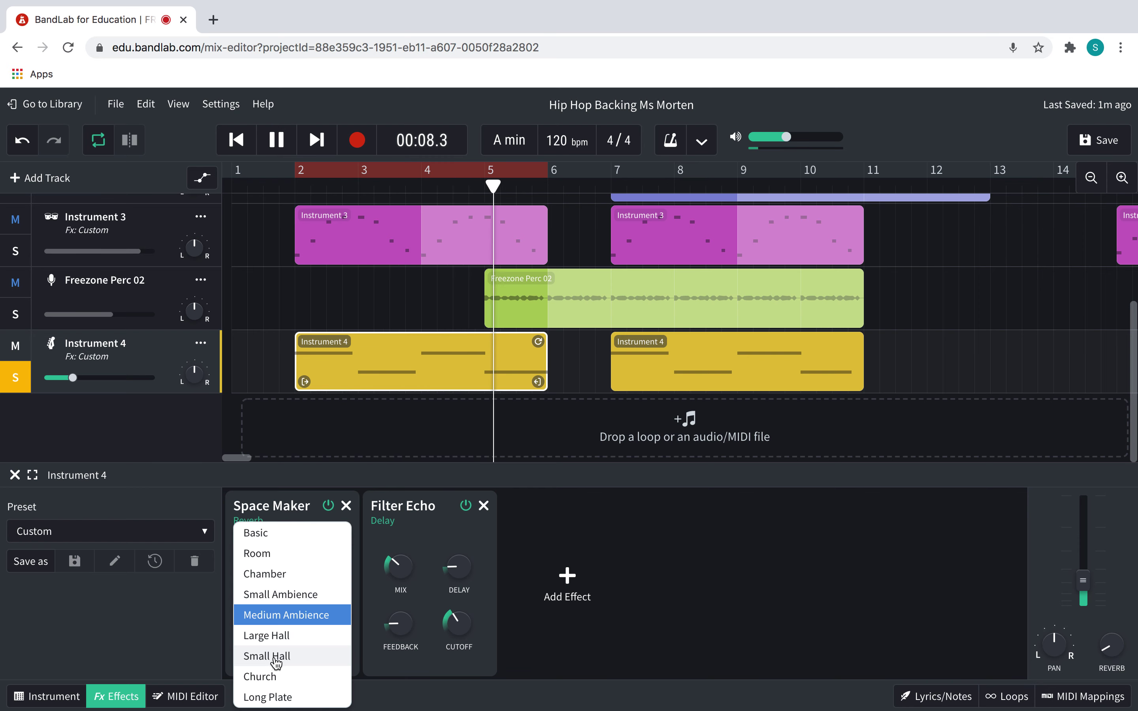
left_click(275, 636)
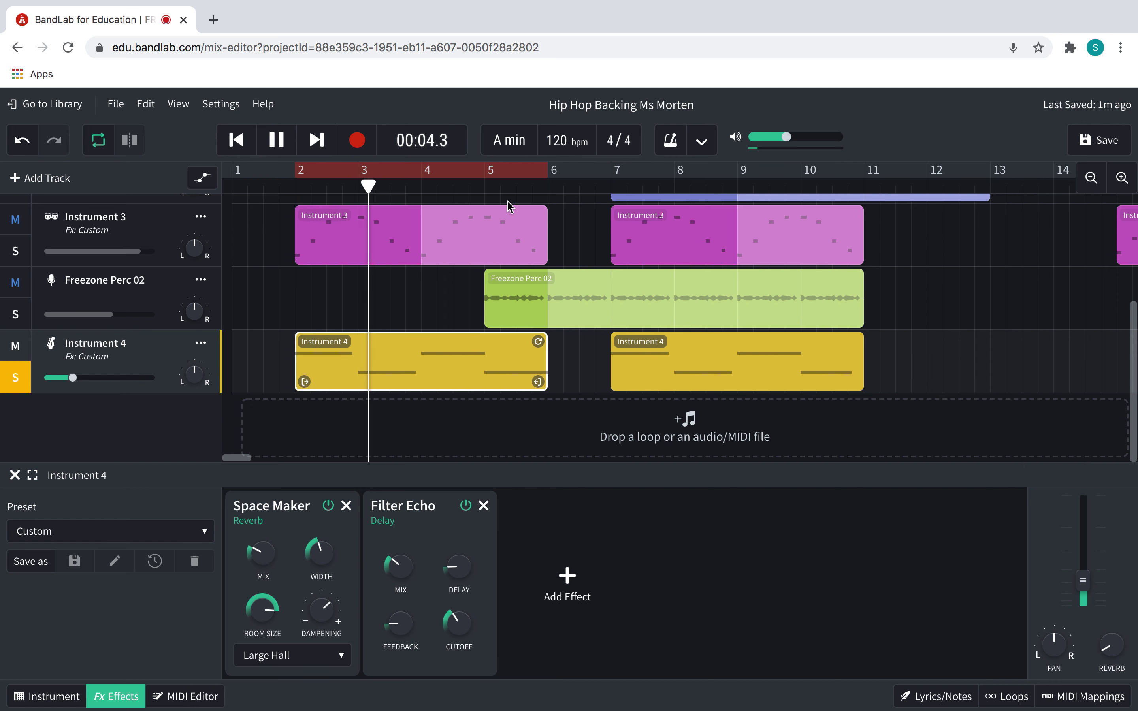
left_click(467, 188)
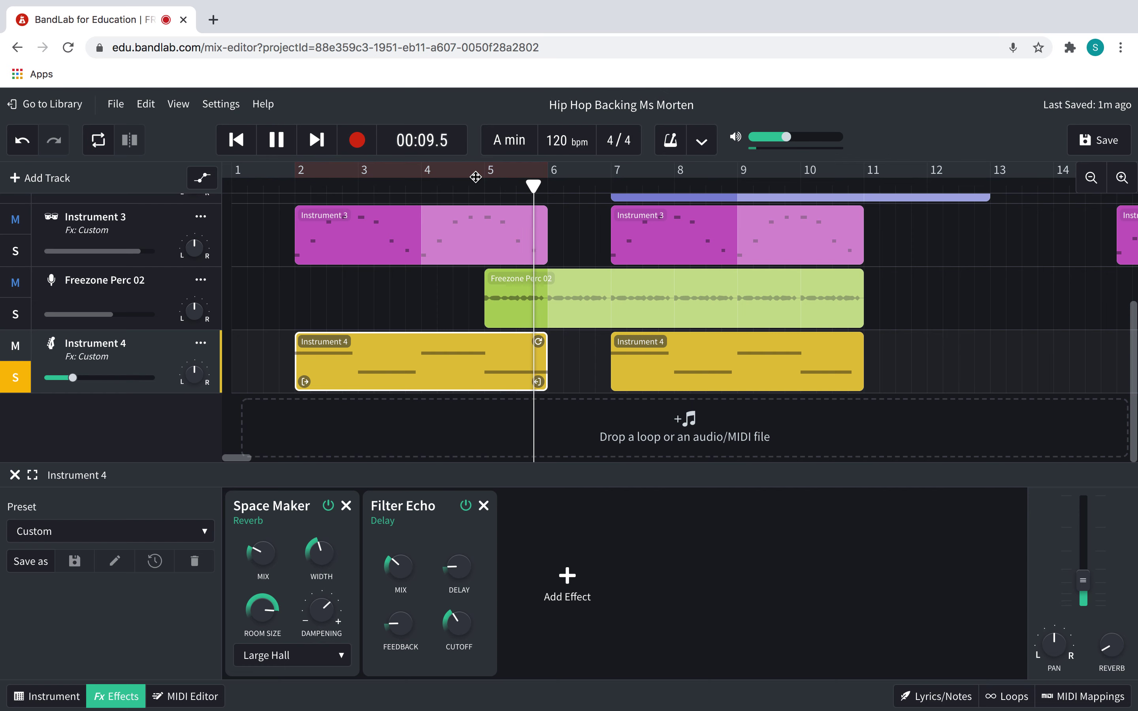
left_click(475, 177)
key("space")
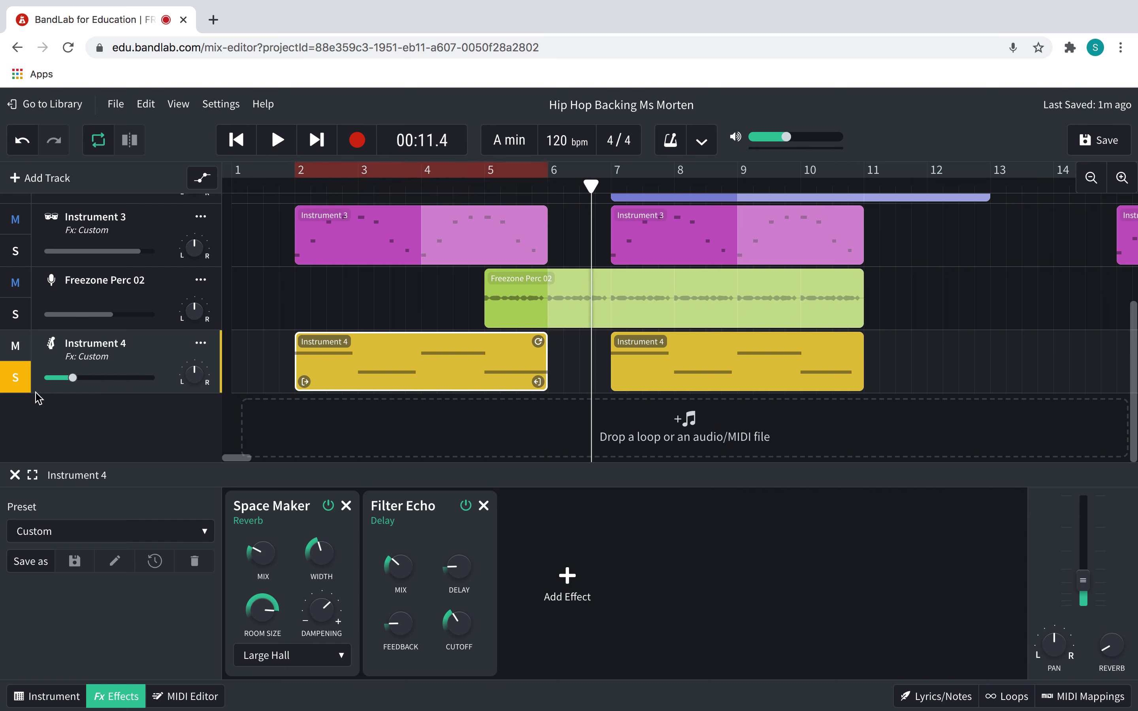
Unsolo Instrument 4, select the Instrument track and open its empty Effects preset dropdown
scroll(403, 291, "up", 4)
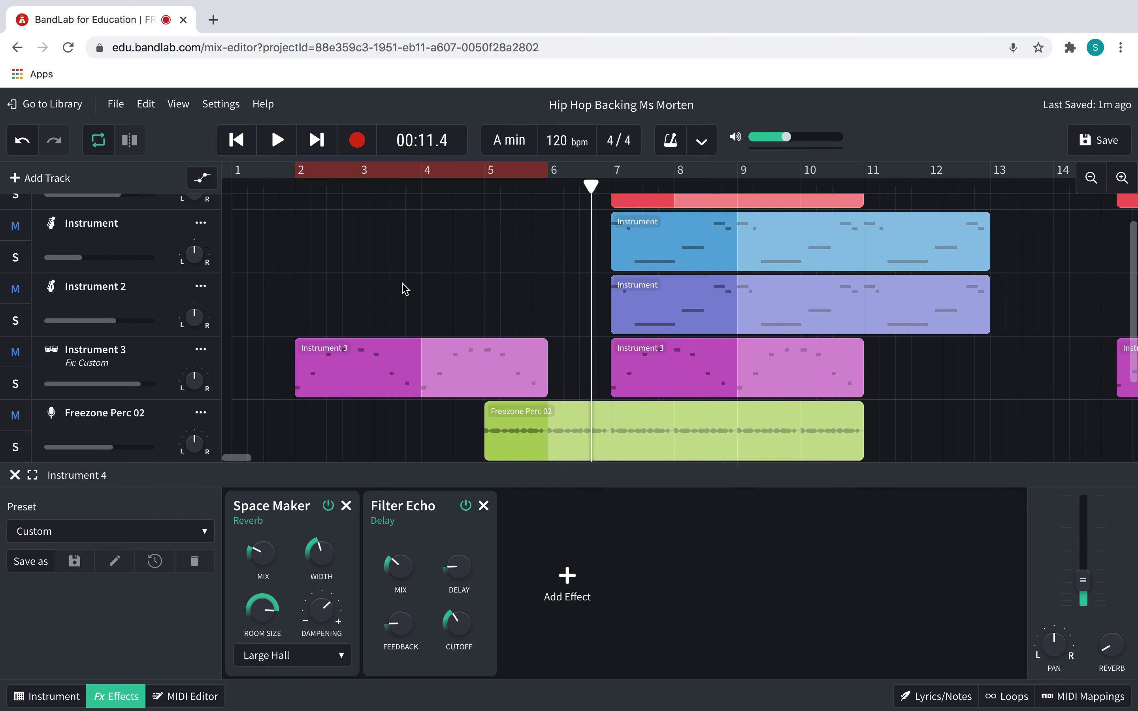
scroll(387, 346, "down", 4)
left_click(19, 378)
scroll(369, 269, "up", 4)
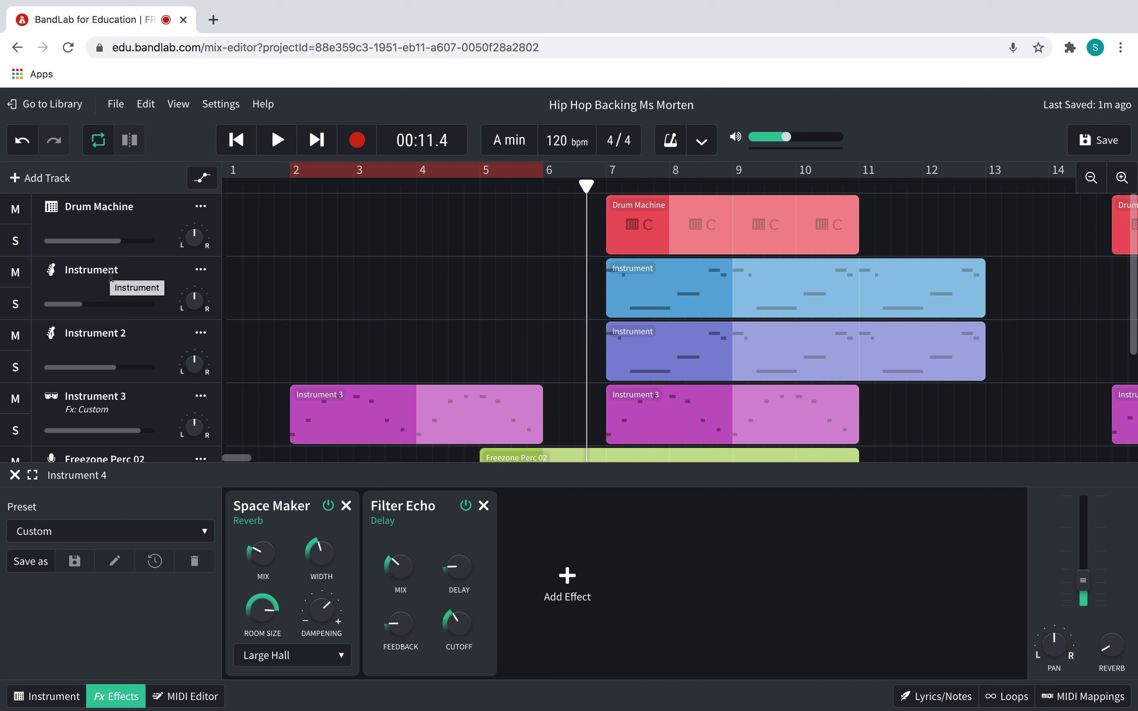
left_click(121, 286)
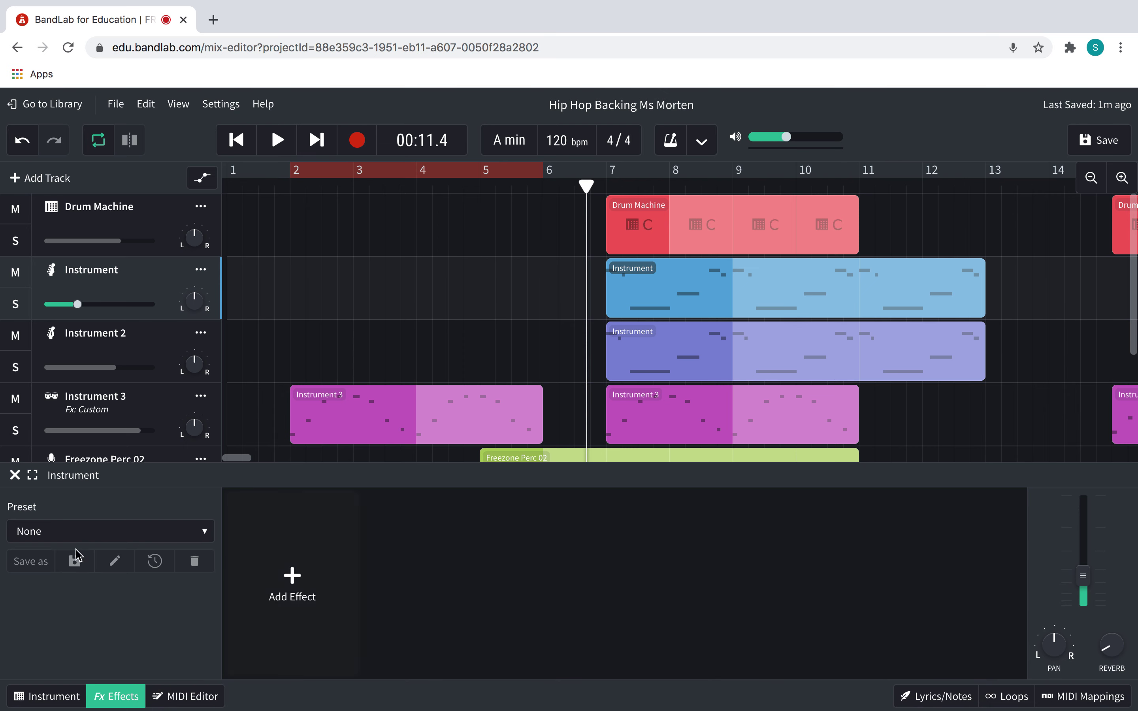
left_click(32, 508)
Try the Indie Grunge, Overdrive Sustain and Deep Chorus presets on the Instrument track, then apply Indie Grunge
left_click(87, 536)
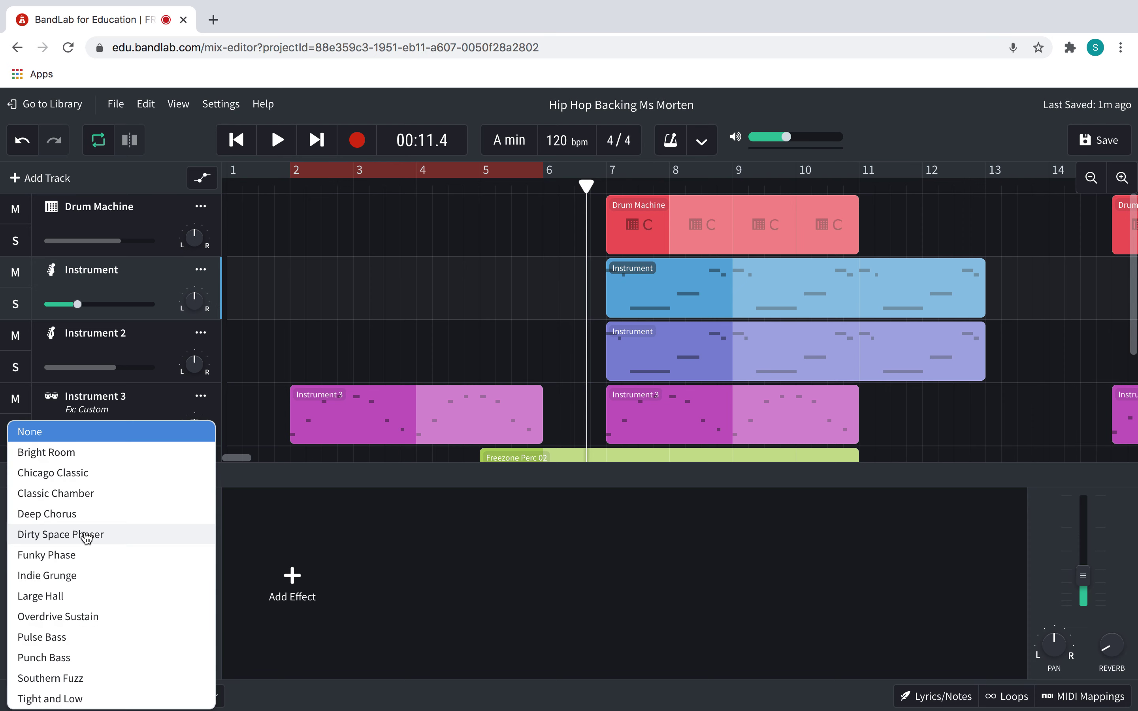
left_click(89, 582)
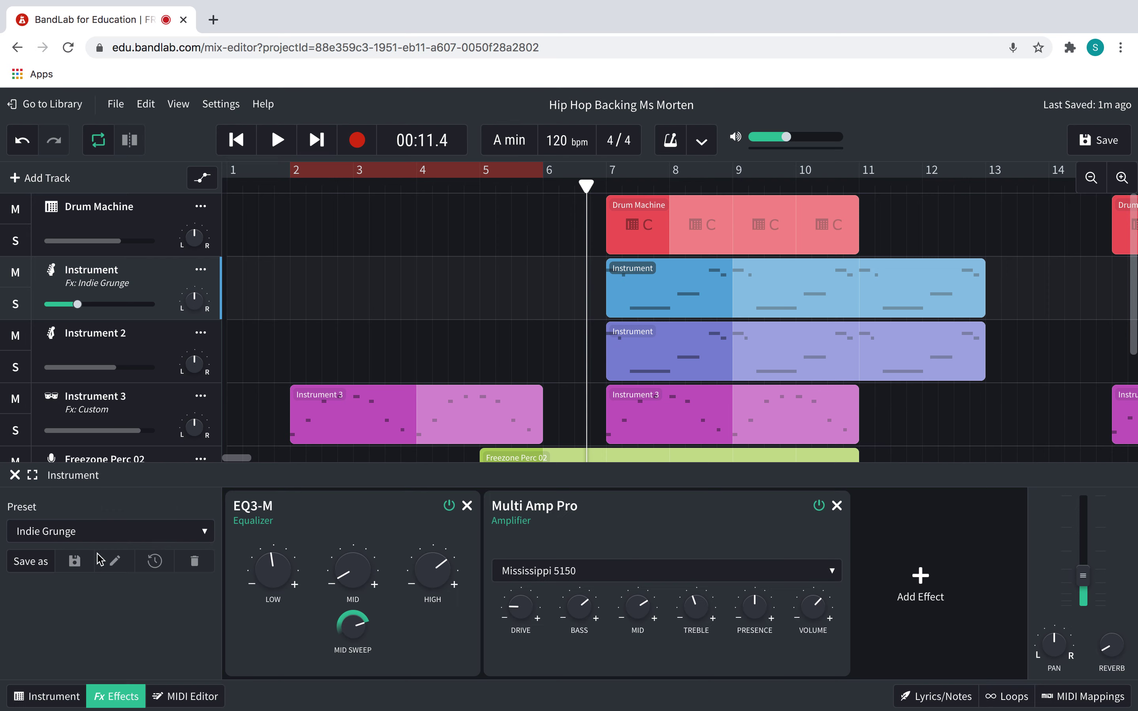
left_click(125, 537)
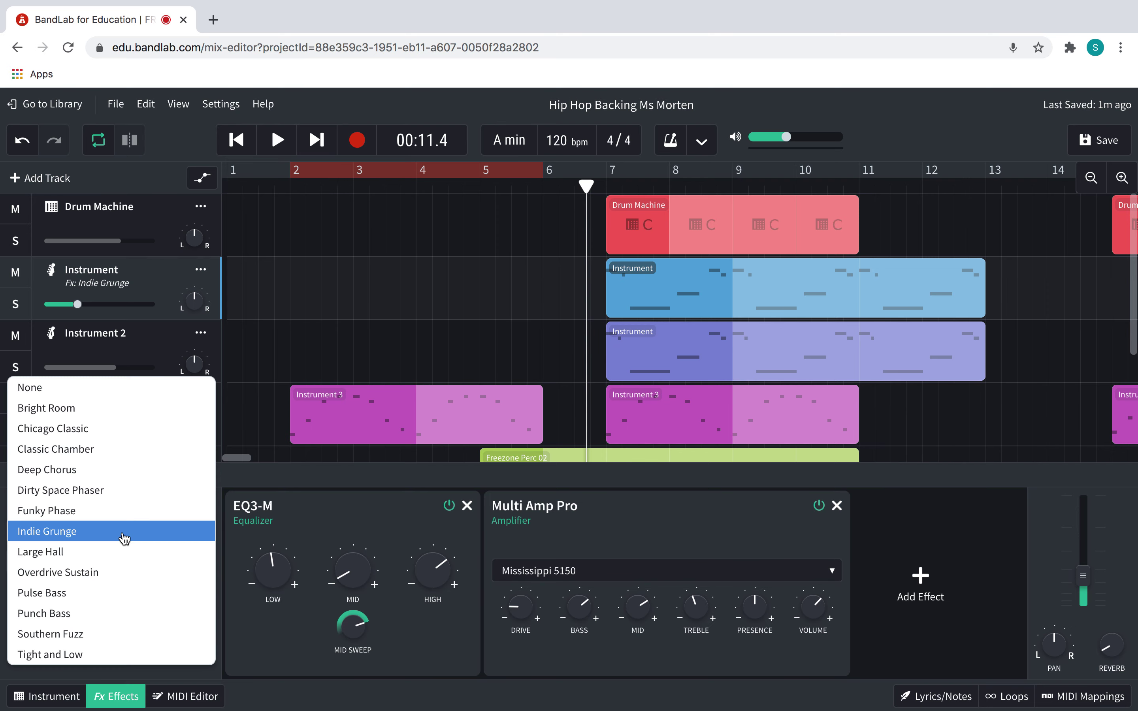
left_click(83, 571)
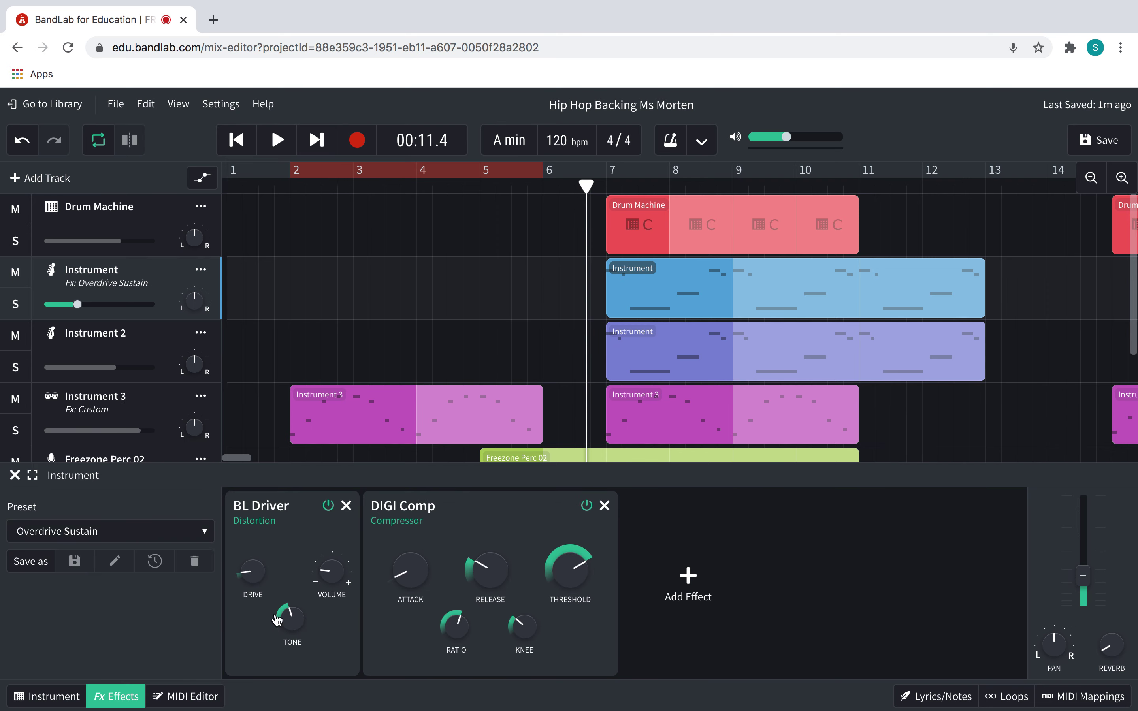
left_click(141, 536)
left_click(119, 432)
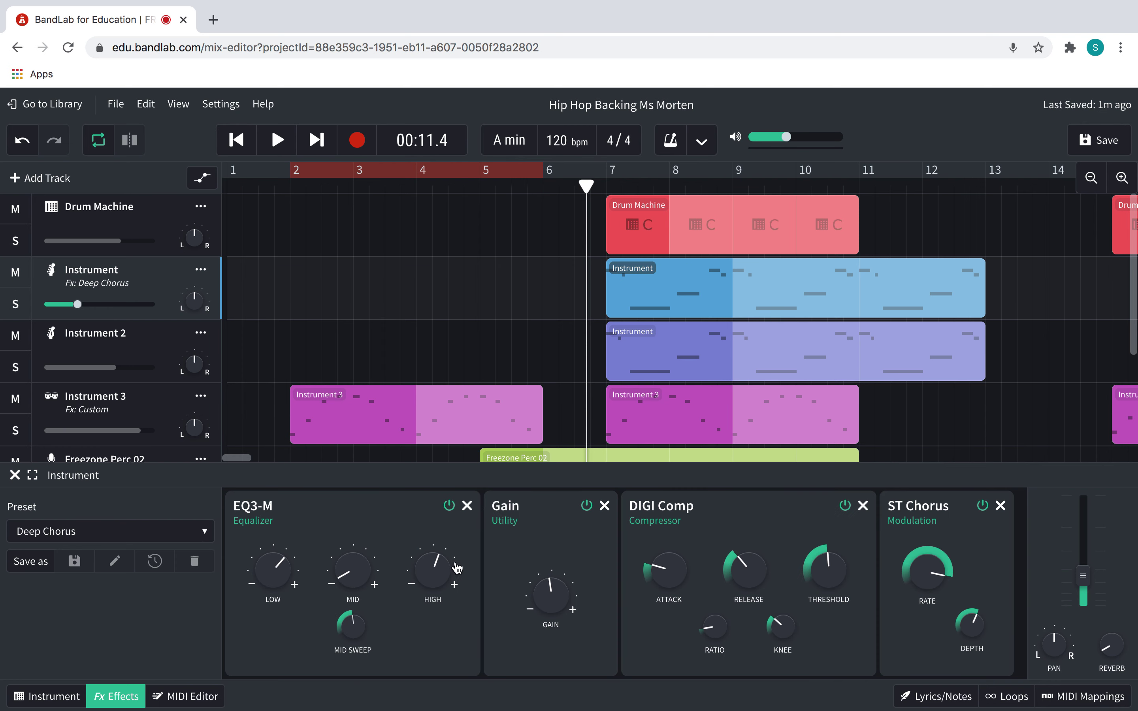
left_click(92, 541)
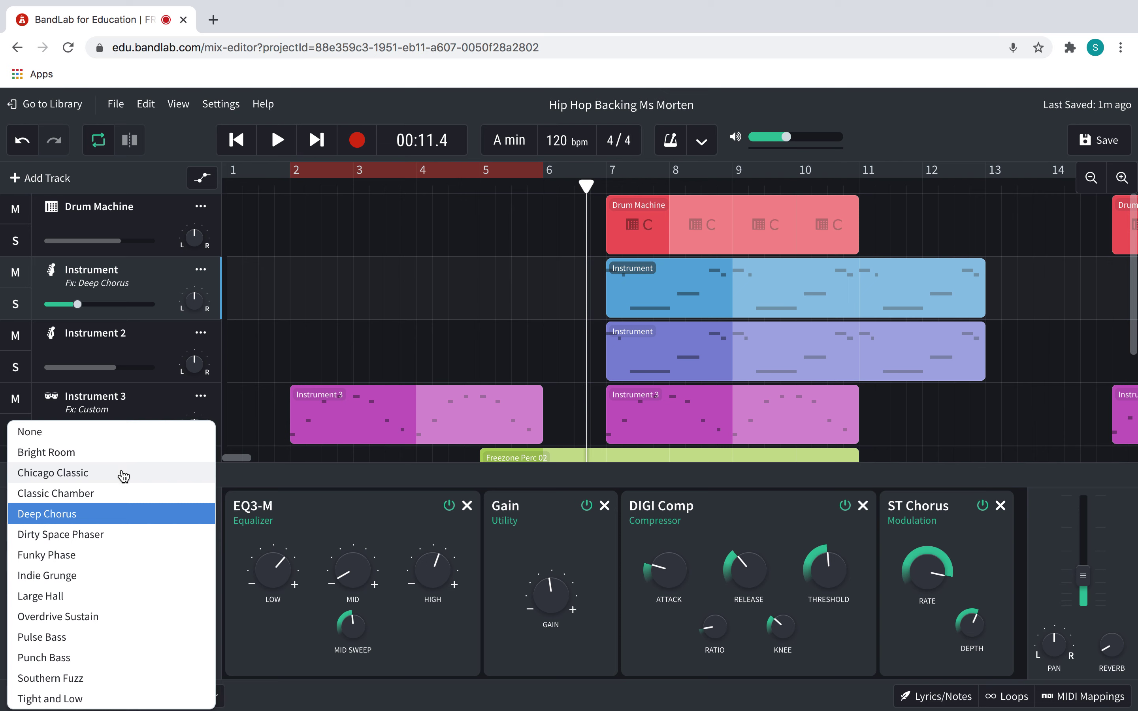
left_click(113, 575)
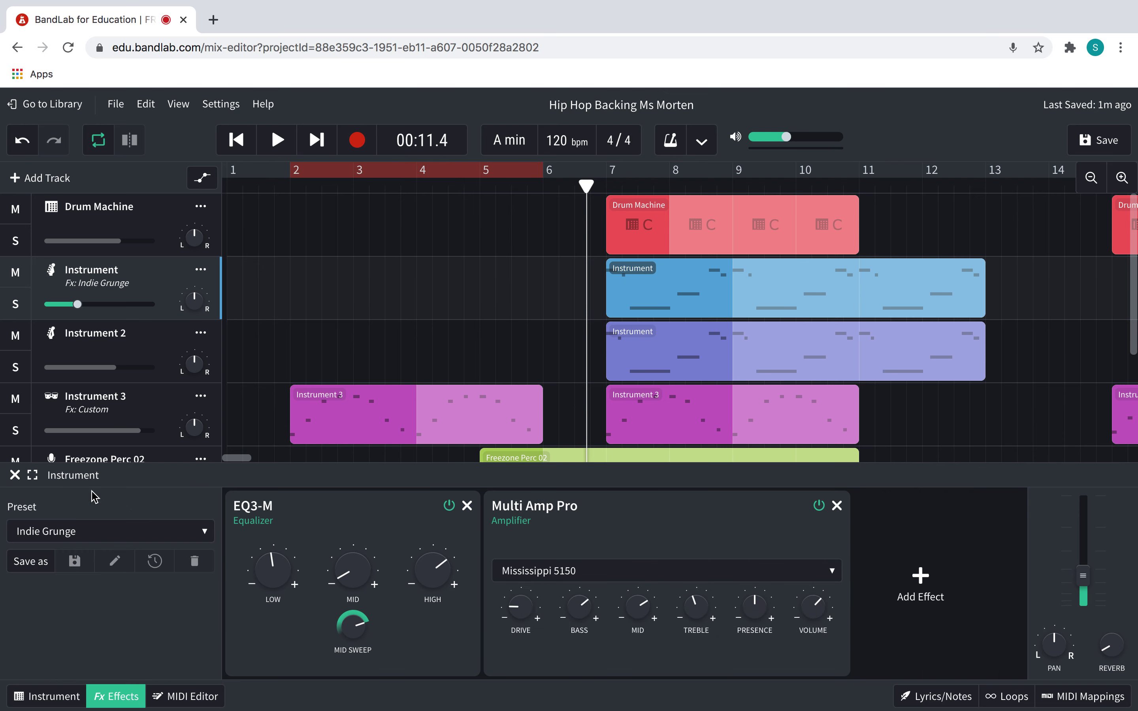
Solo the Instrument track, loop bars 7–10 and play it while raising its volume to -7.0 dB
left_click(19, 304)
left_click(610, 188)
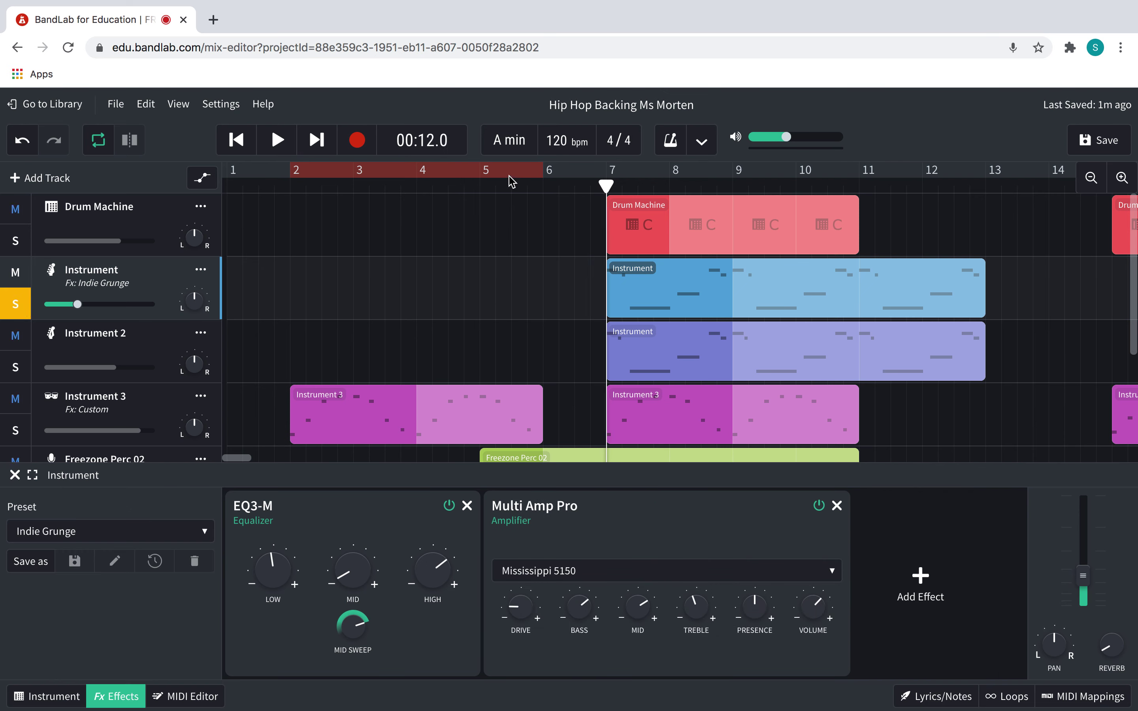
left_click(505, 170)
left_click_drag(611, 177, 843, 172)
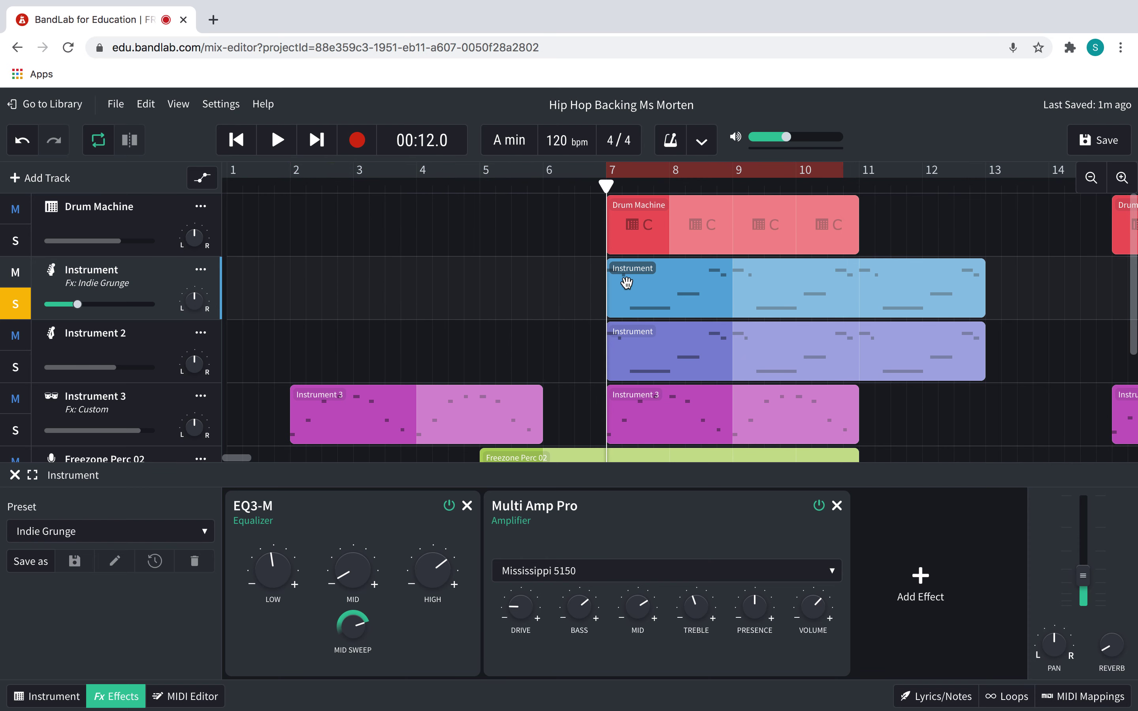
key("space")
left_click_drag(77, 304, 97, 304)
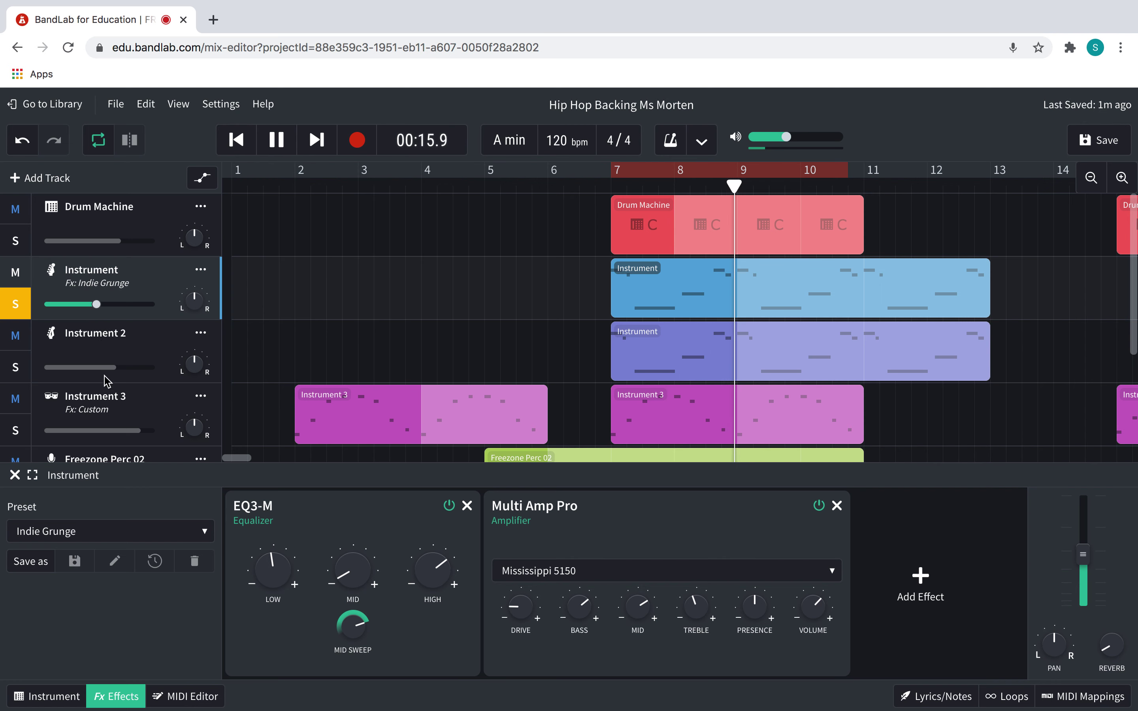
key("space")
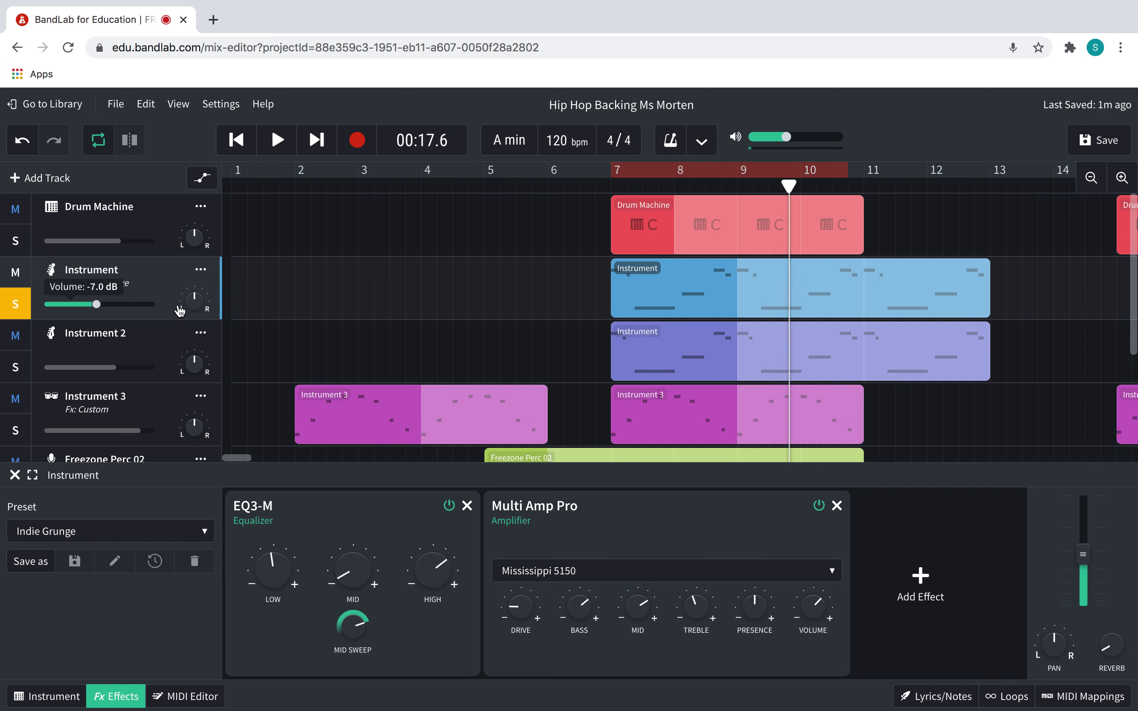
Open the Instrument clip in the MIDI Editor and zoom in on the notes near bar 7
double_click(682, 266)
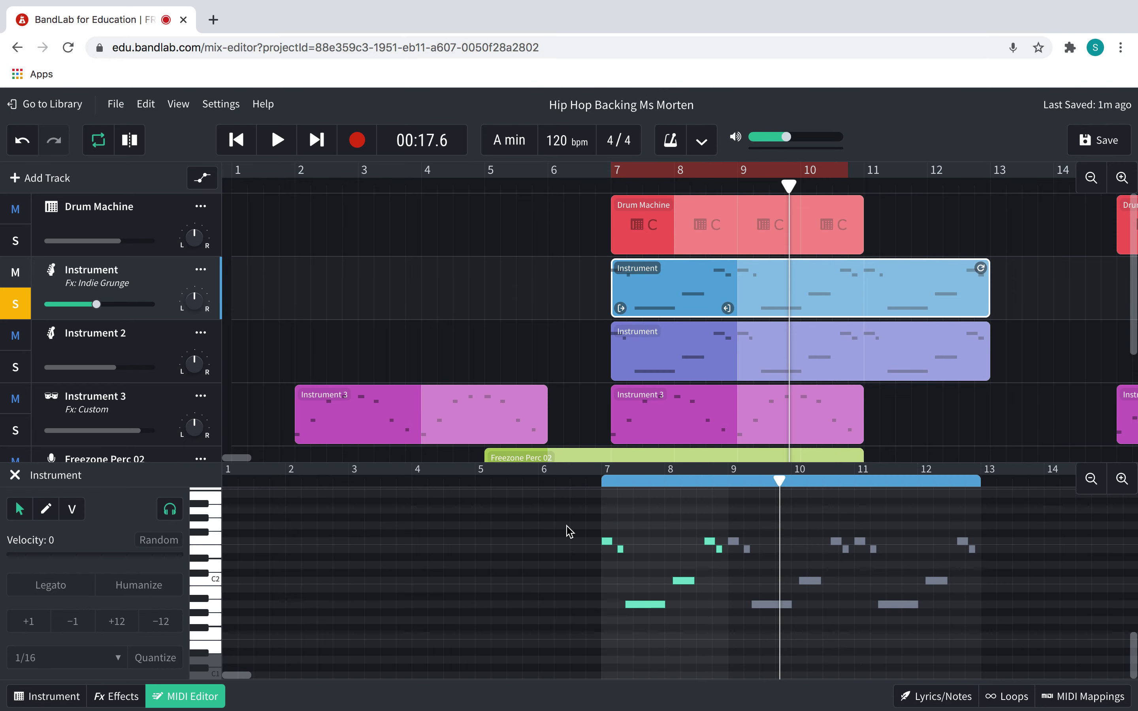
left_click(1123, 478)
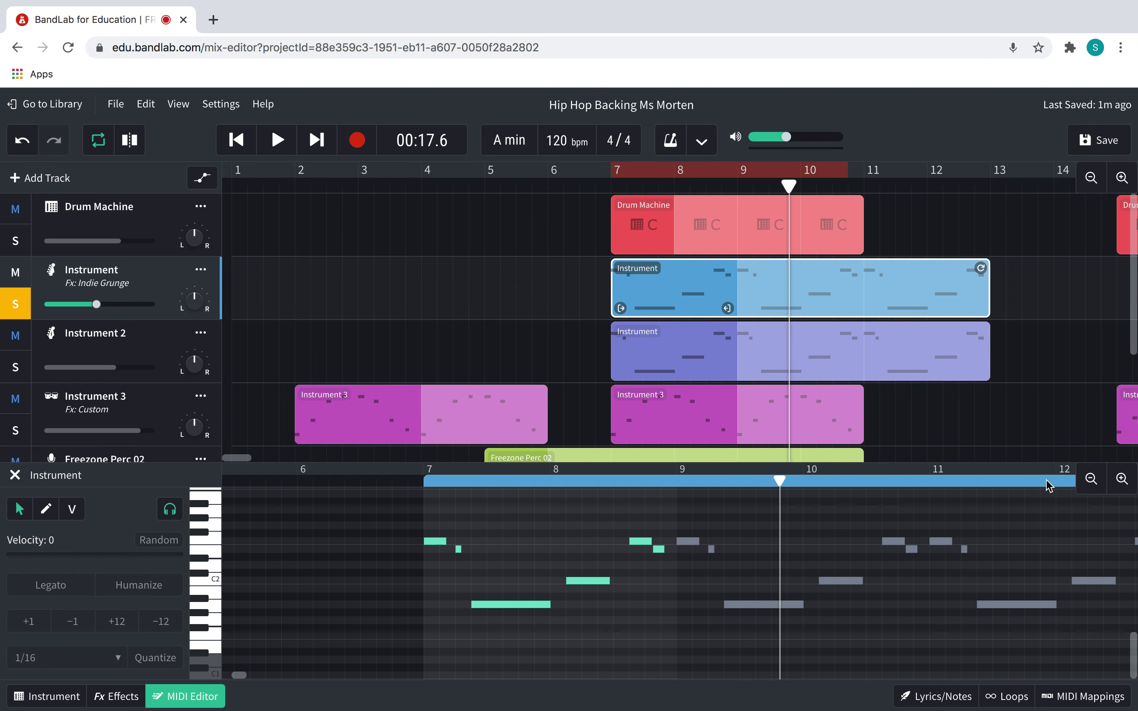
left_click(1122, 478)
scroll(396, 619, "left", 10)
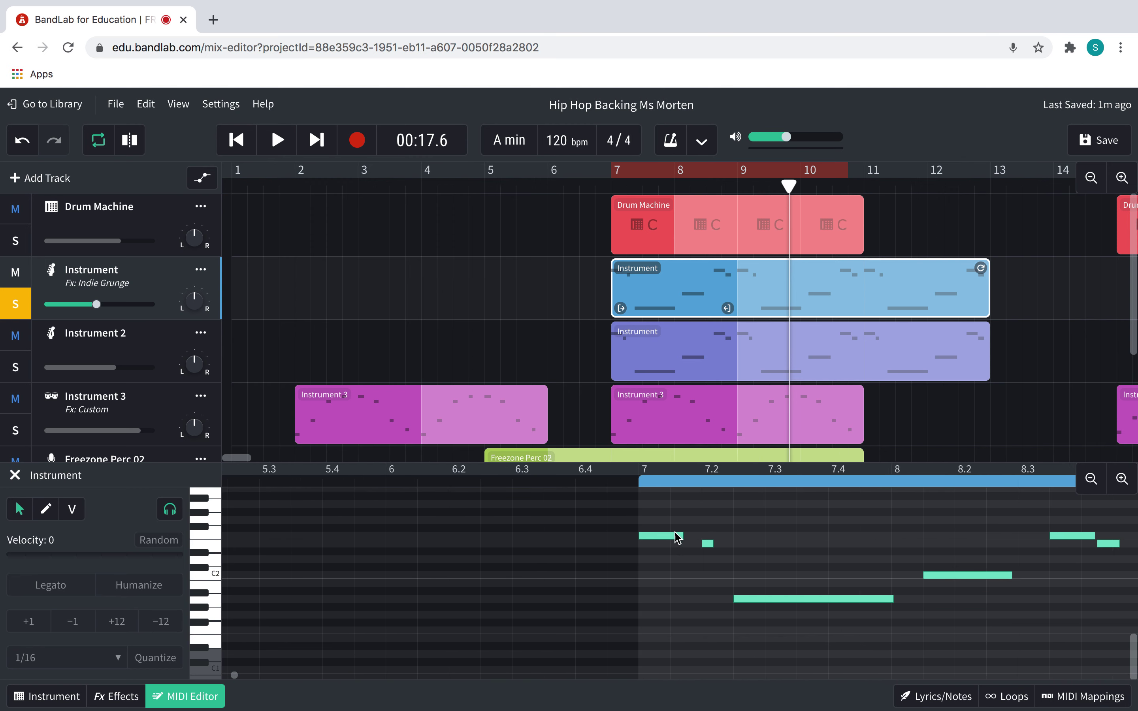
scroll(677, 538, "right", 3)
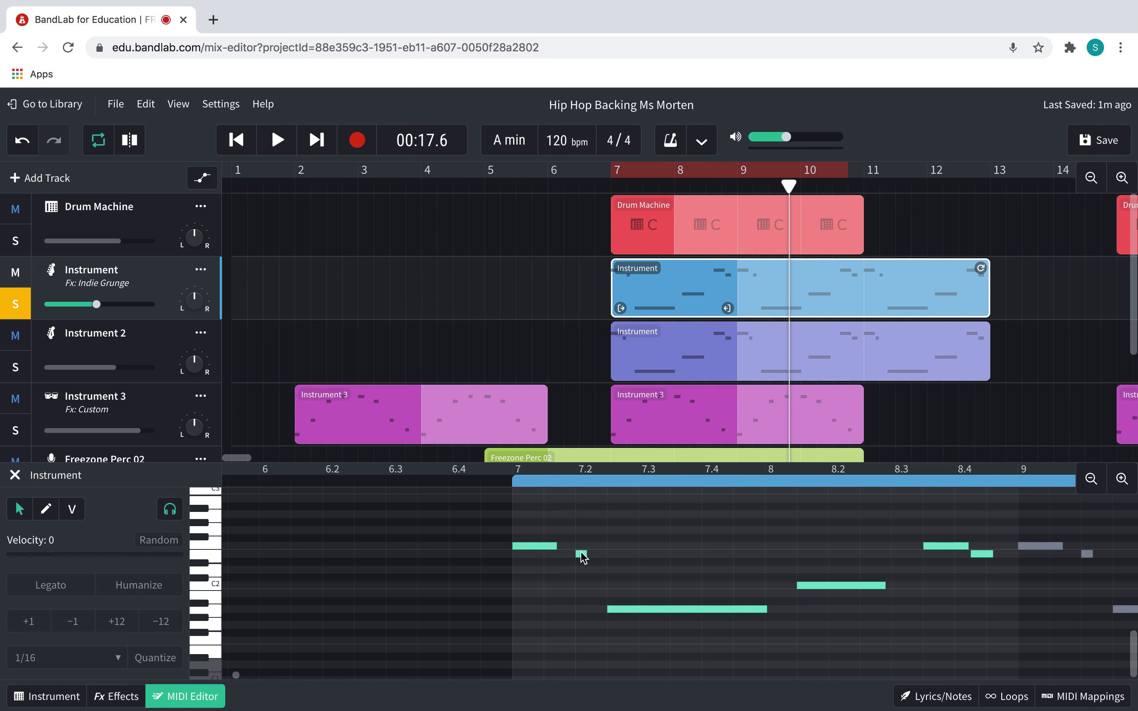
left_click(1122, 478)
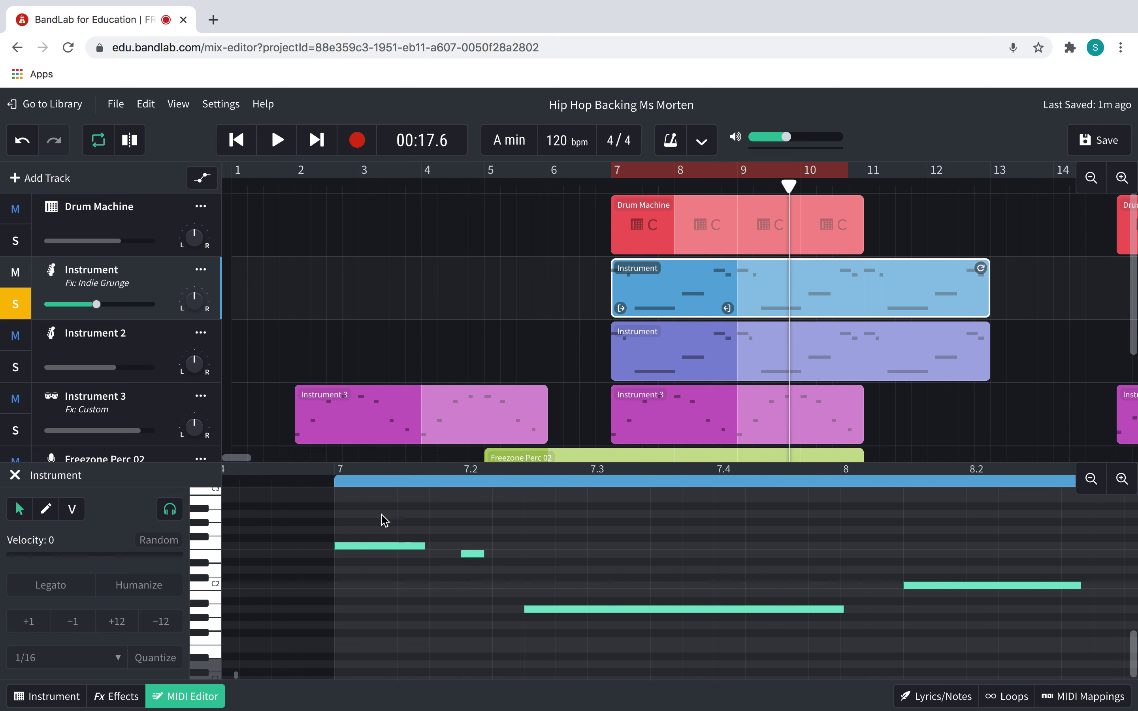
Move the short note after 7.2 slightly earlier, shorten it, and replay from bar 7
left_click_drag(472, 555, 444, 553)
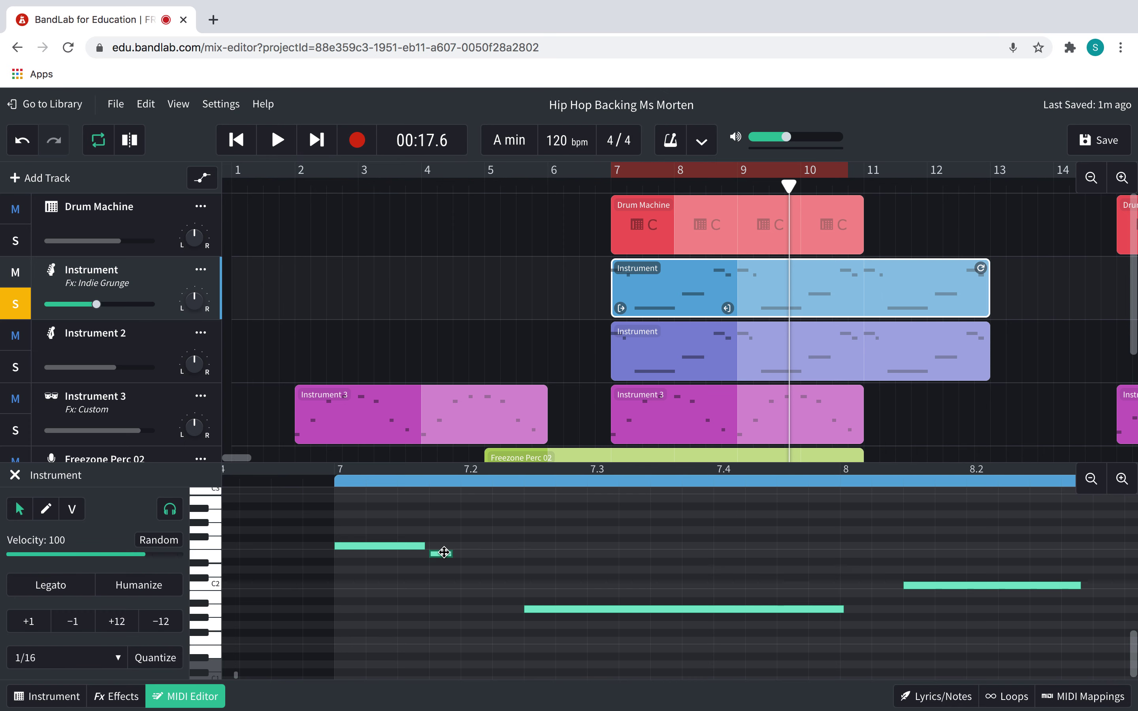
left_click(611, 185)
key("space")
key("space")
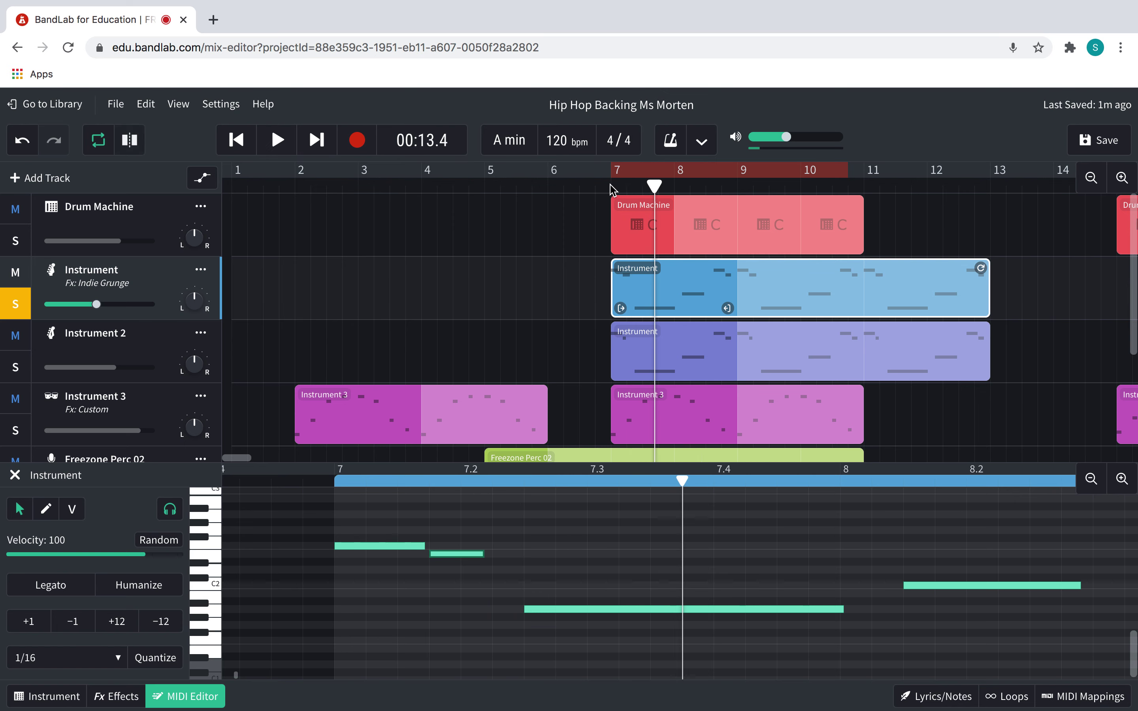
left_click_drag(483, 554, 398, 545)
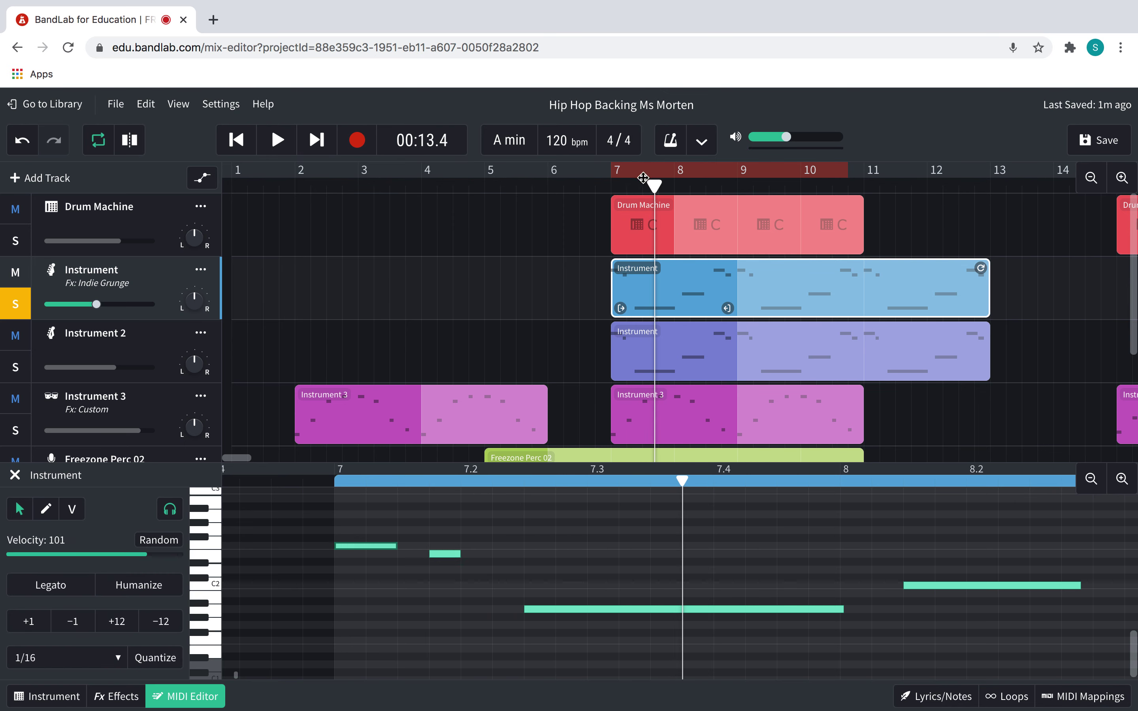
left_click(611, 186)
key("space")
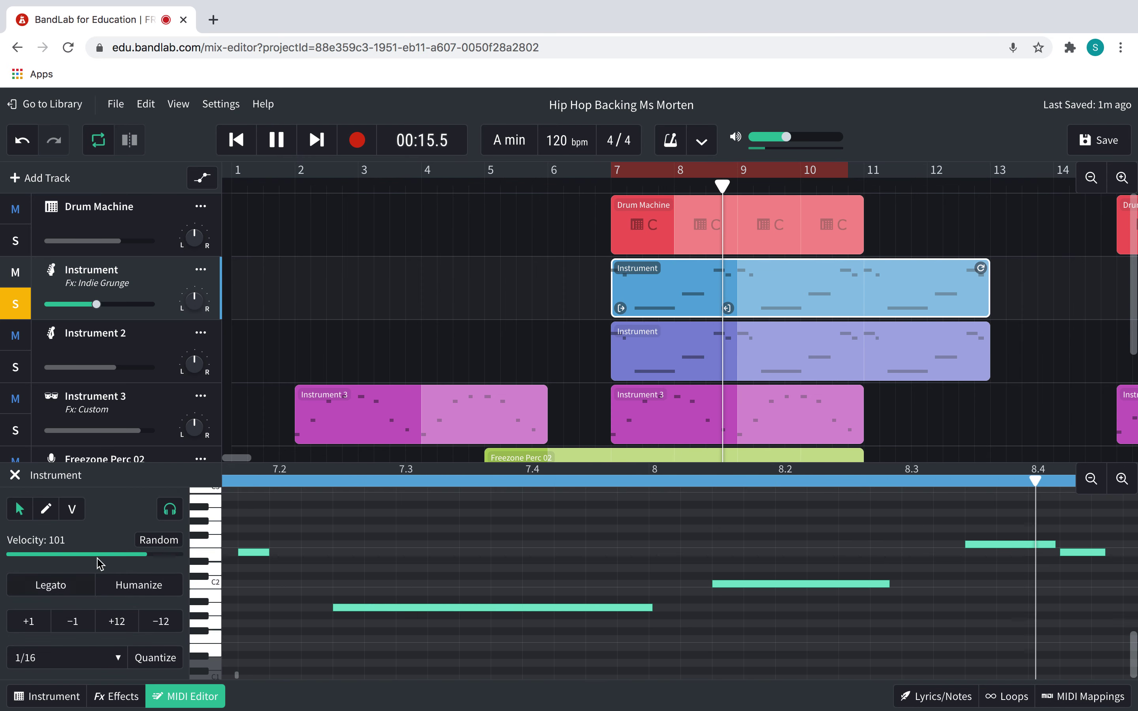
Audition the Instrument track with preset None, restore Indie Grunge, and close the effects panel
left_click(116, 696)
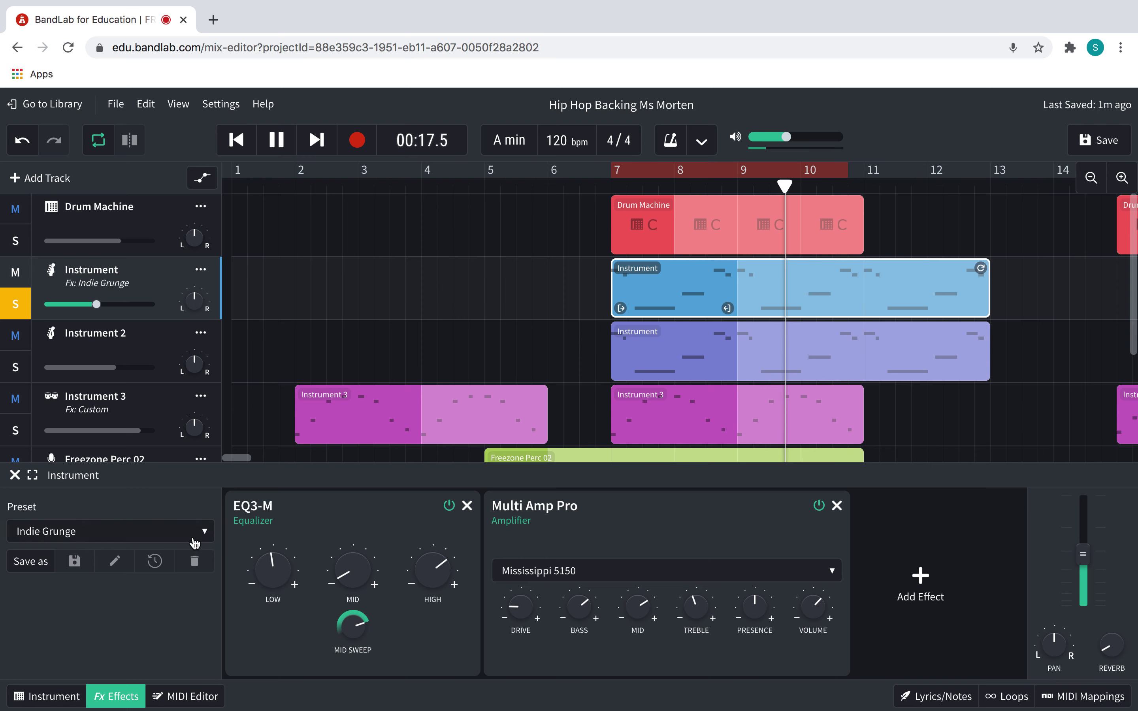
left_click(195, 543)
left_click(144, 390)
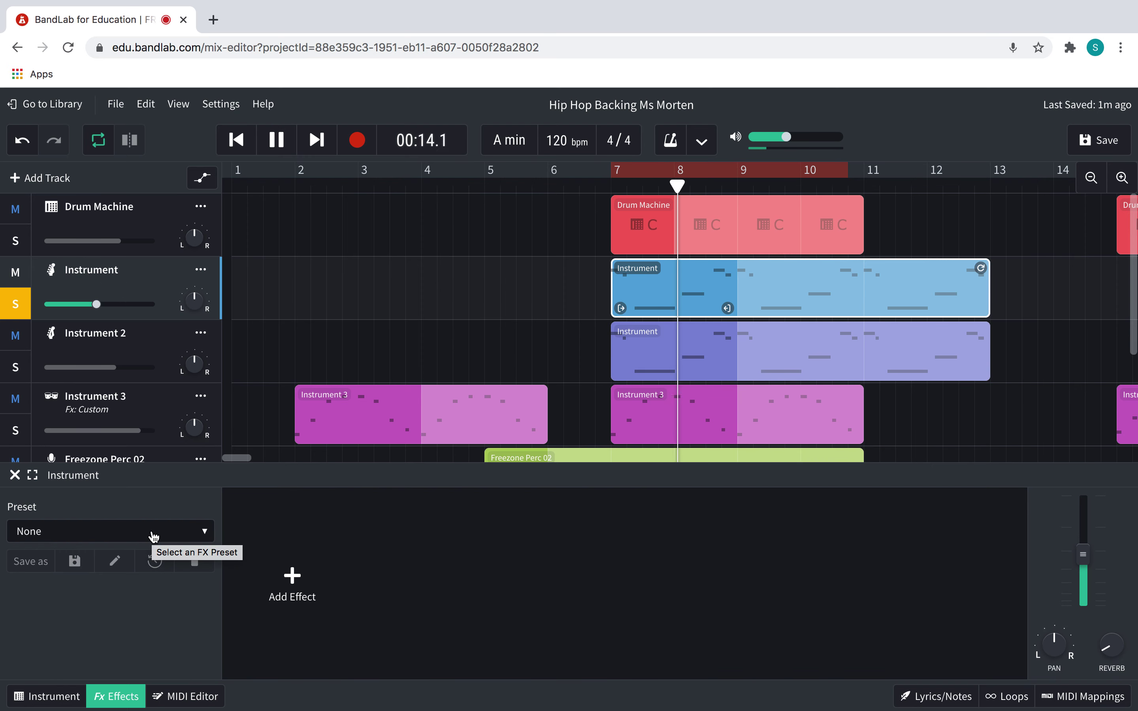
key("space")
left_click(128, 541)
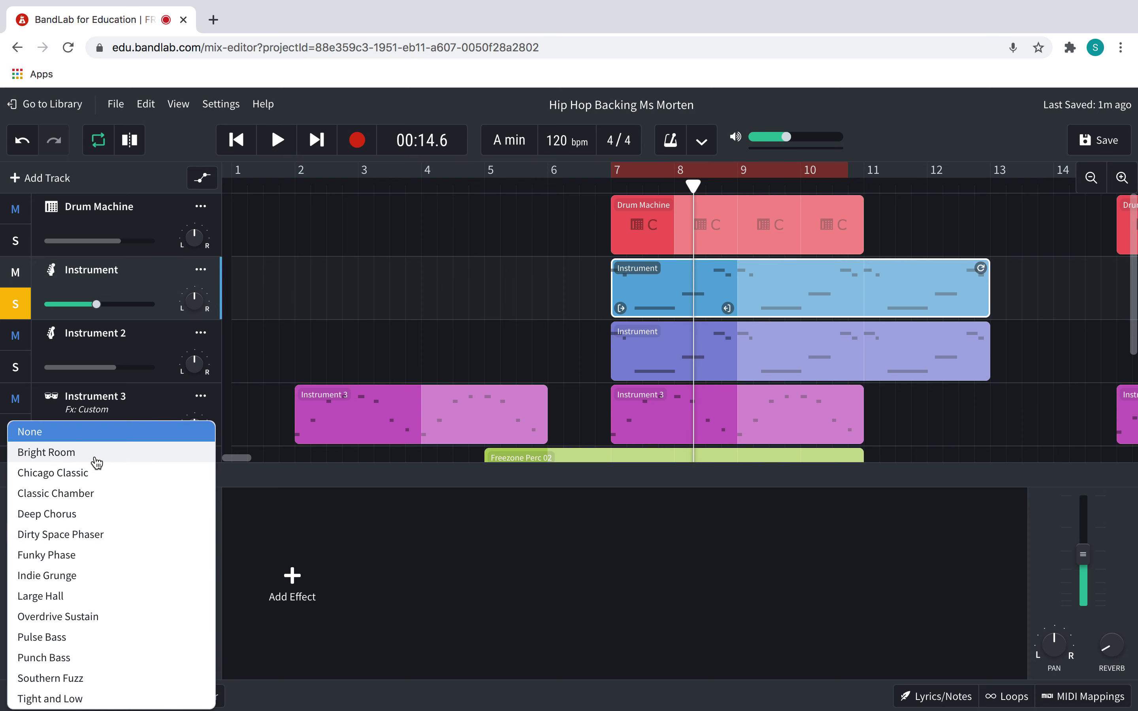
left_click(82, 581)
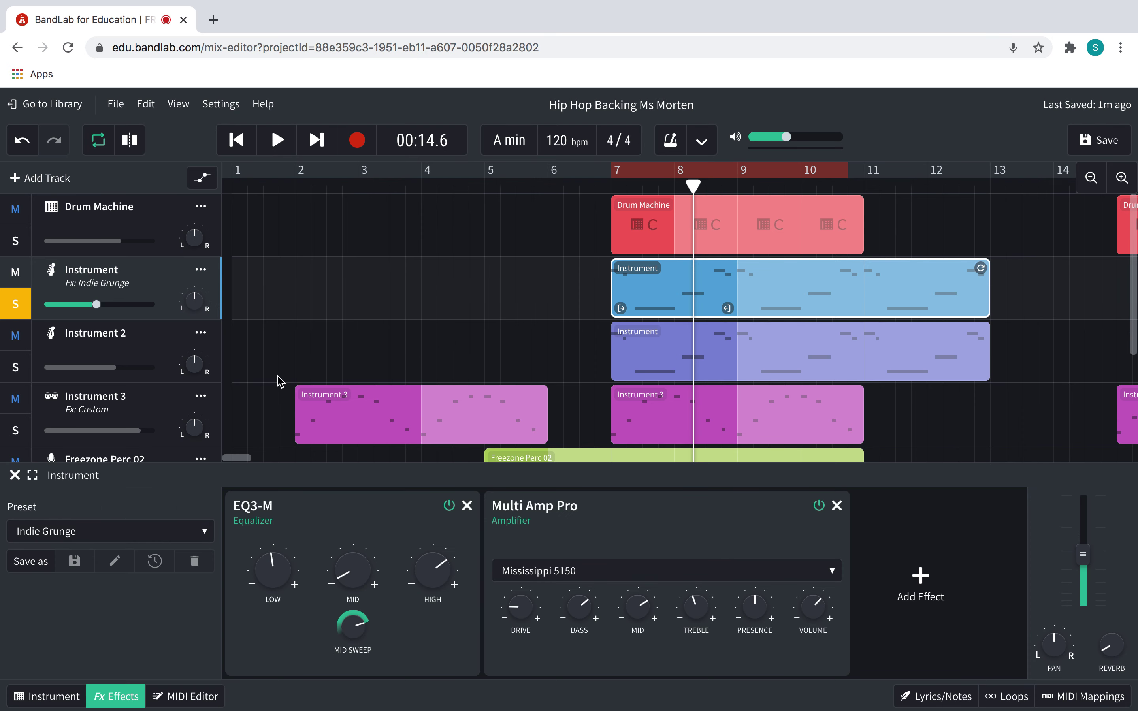
left_click(14, 475)
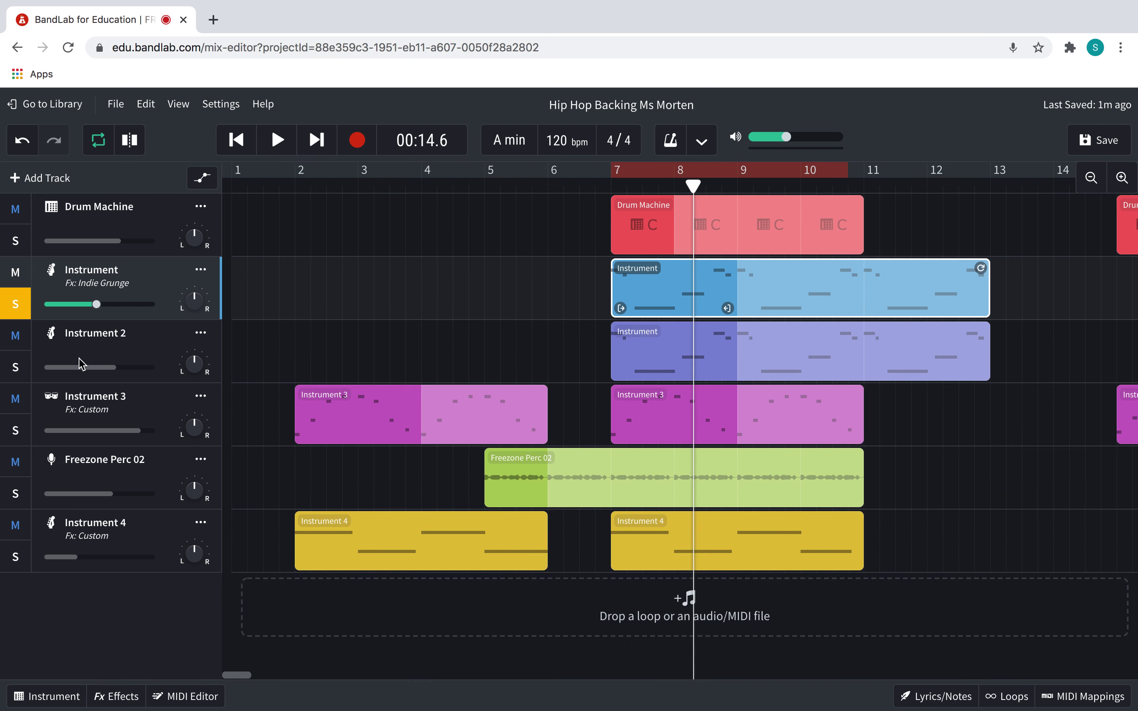
Unsolo the Instrument track, turn looping off, and play the full mix from bar 2 to about bar 9
left_click(18, 310)
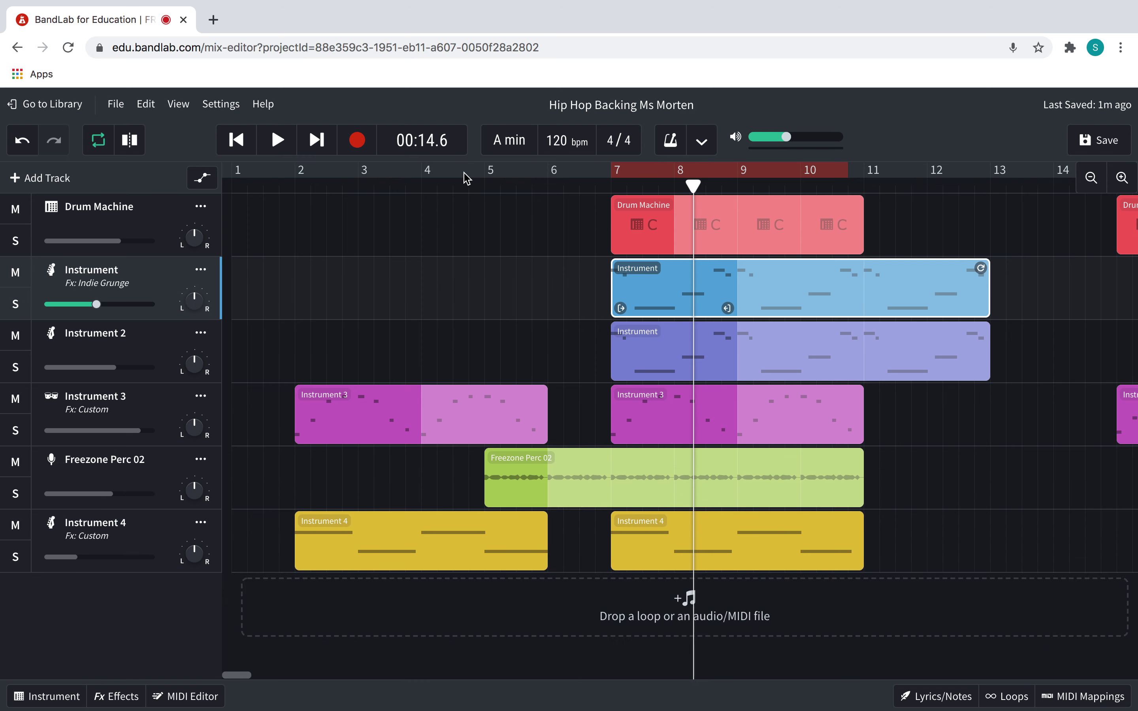
left_click(295, 185)
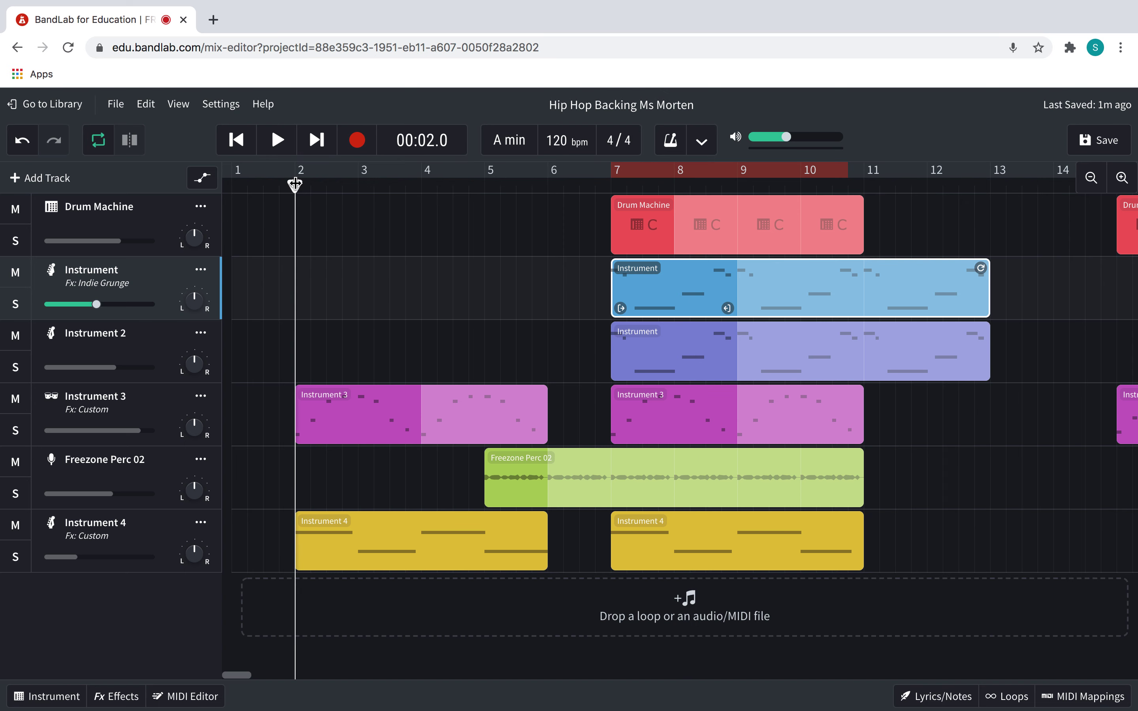
key("space")
left_click(751, 169)
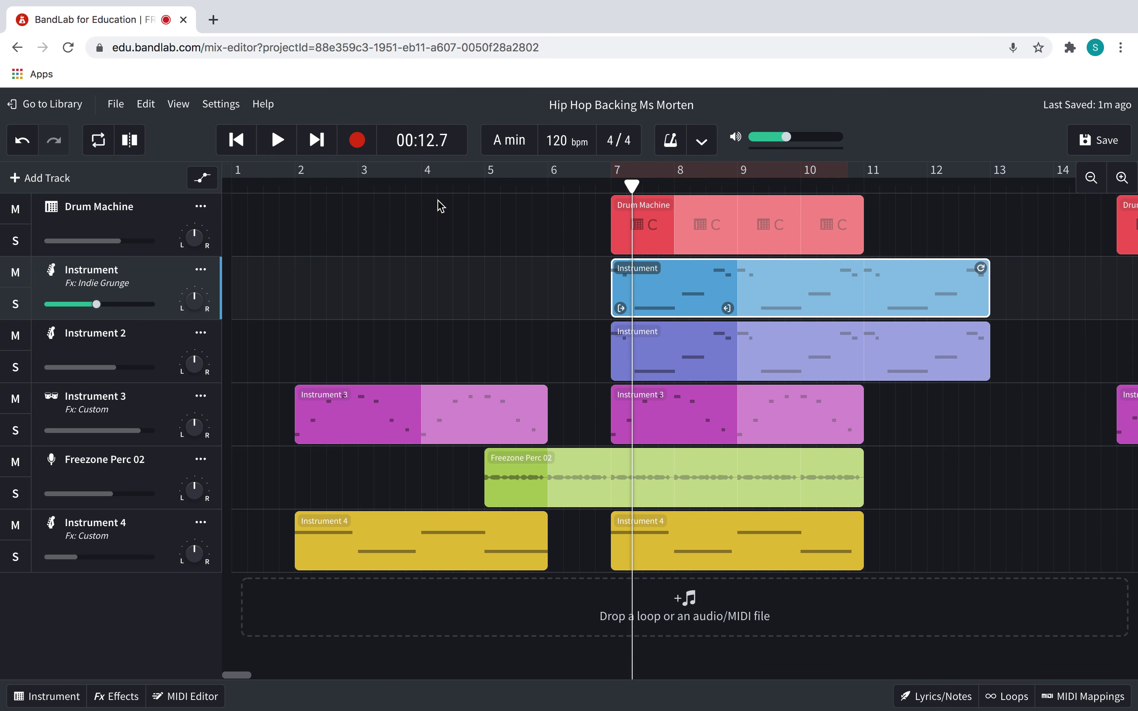
left_click_drag(305, 190, 297, 185)
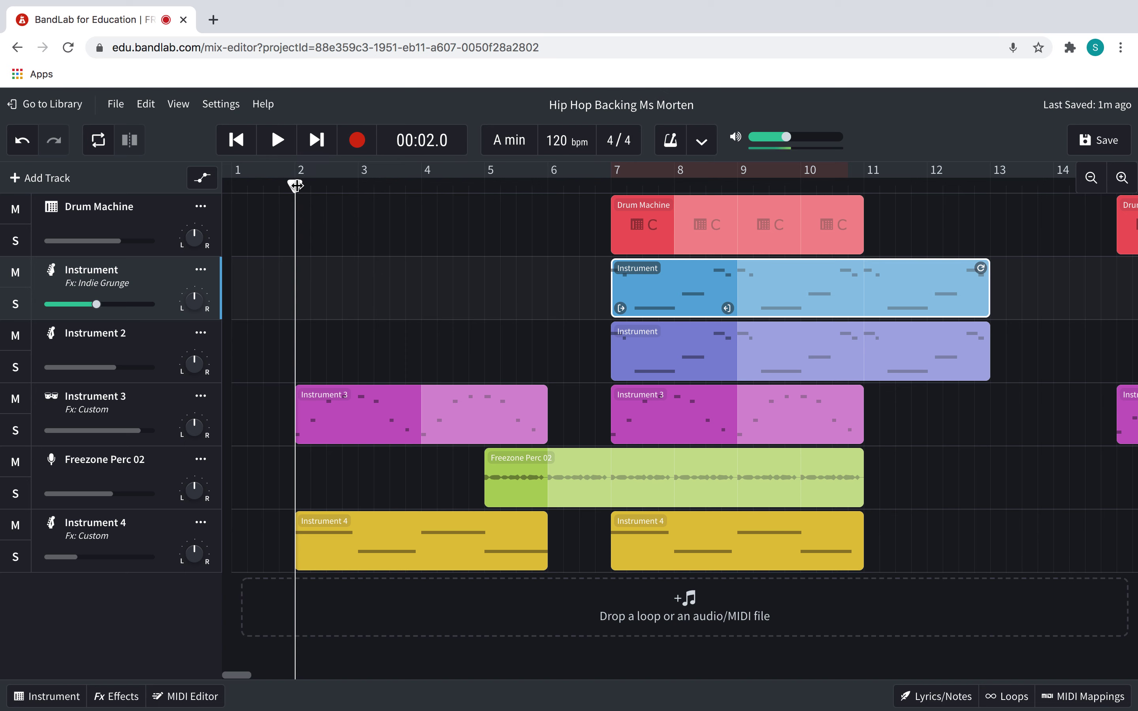
key("space")
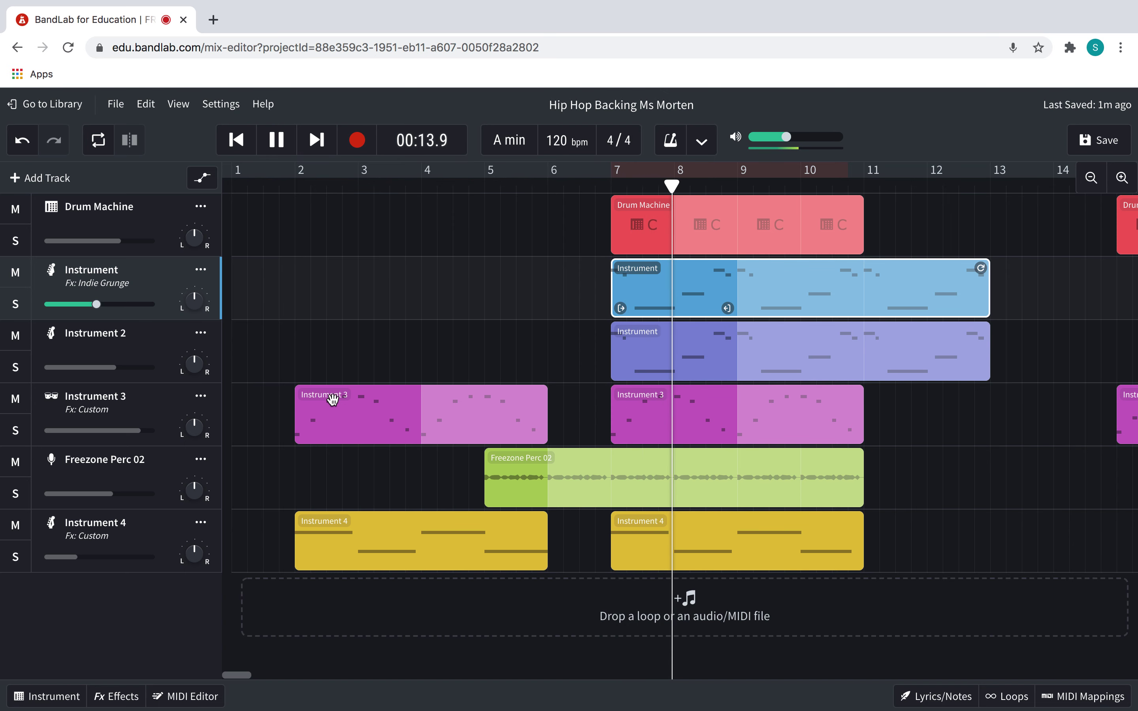
key("space")
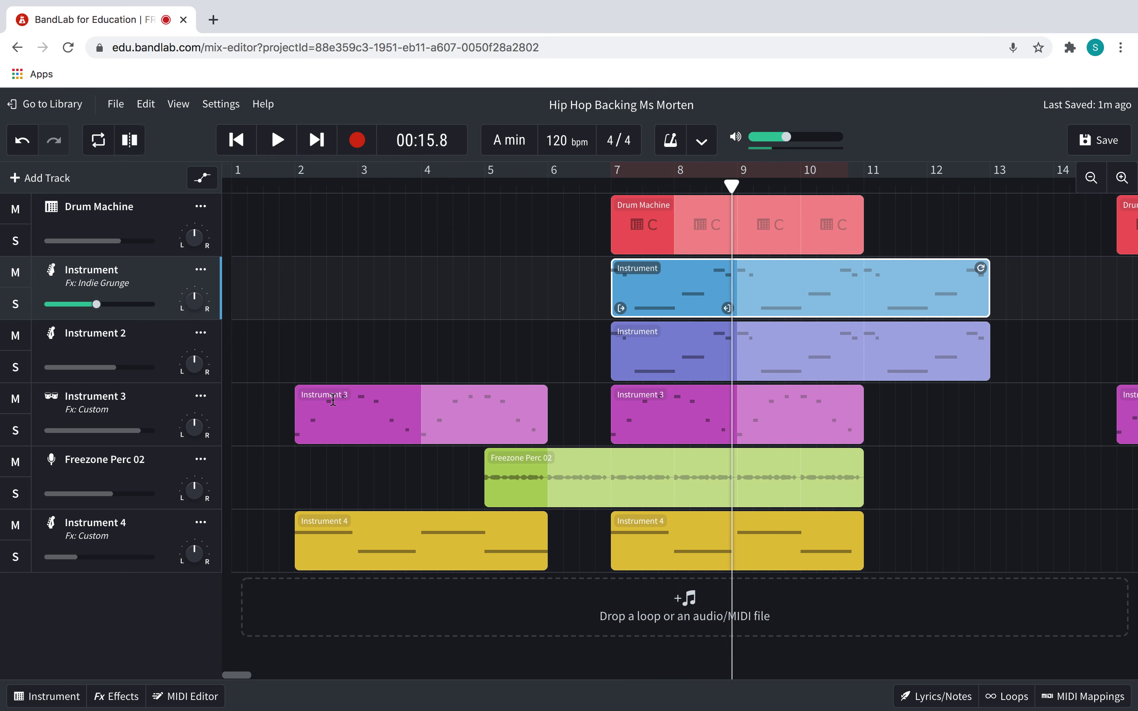